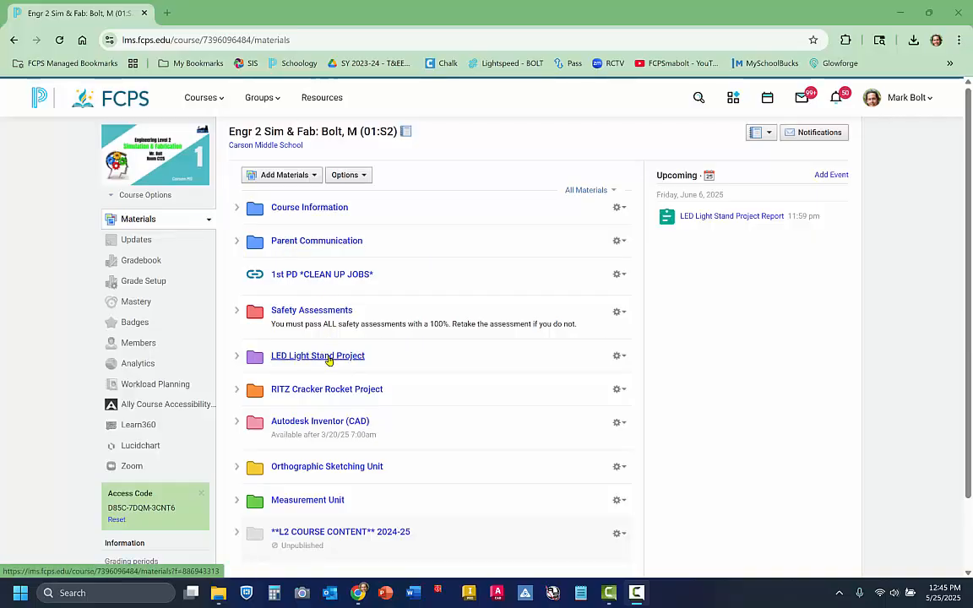
Open the image preparation instructions attached to the Laser Engrave Design assignment in the LED Light Stand Project folder.
click(328, 358)
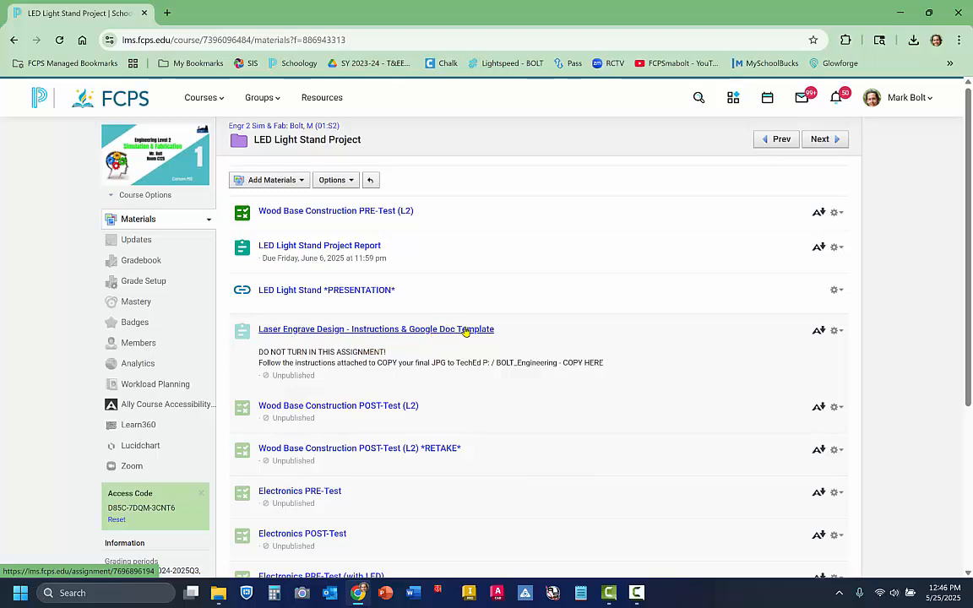
click(374, 330)
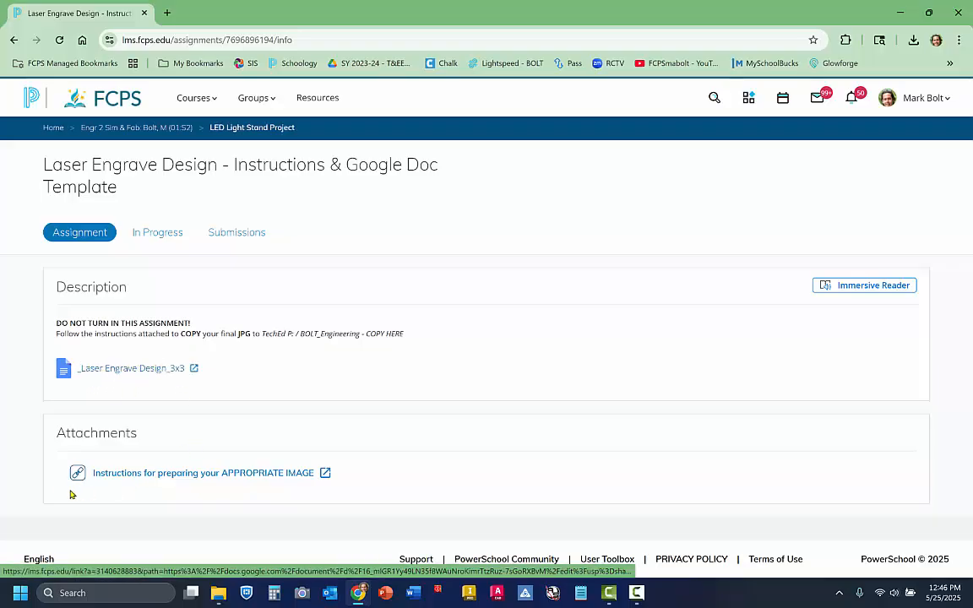
click(267, 474)
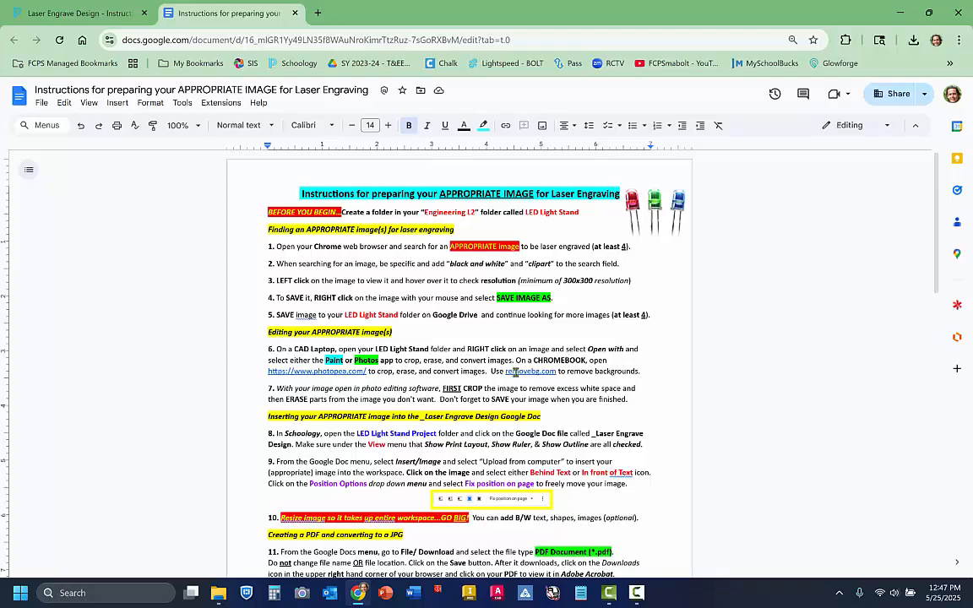
Preview the removebg.com link in the instructions and open the Photopea website from its link.
click(547, 373)
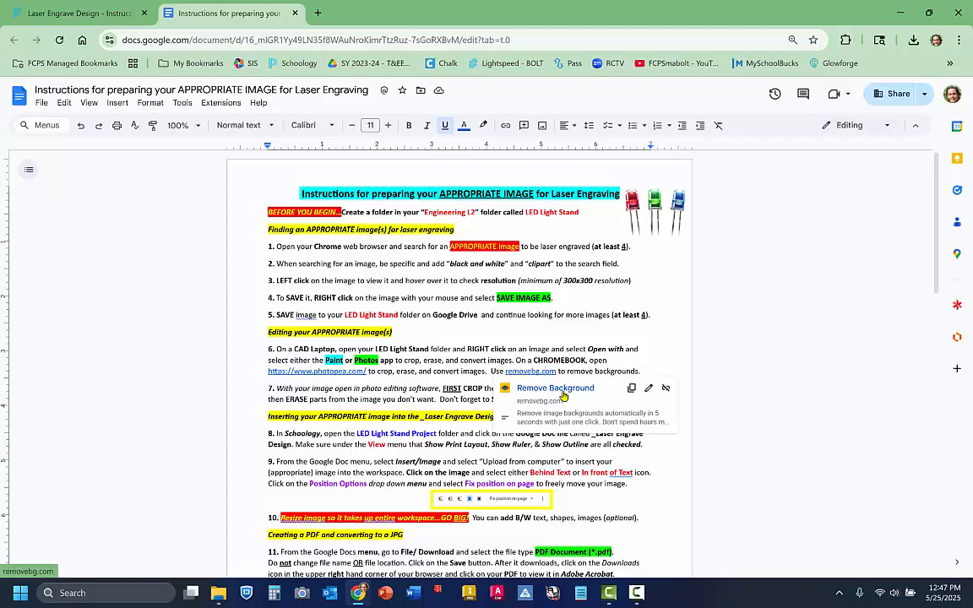
click(419, 372)
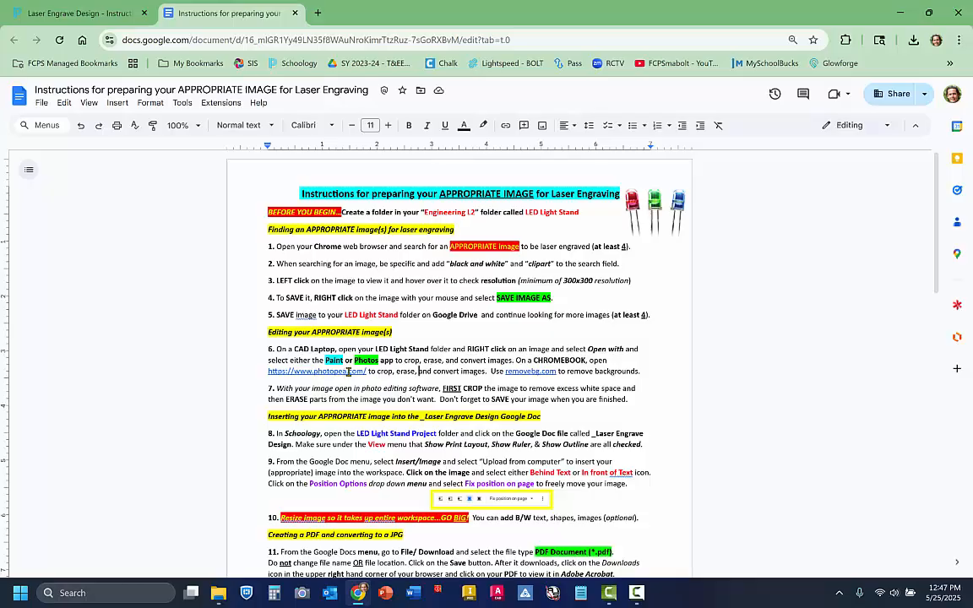
click(299, 369)
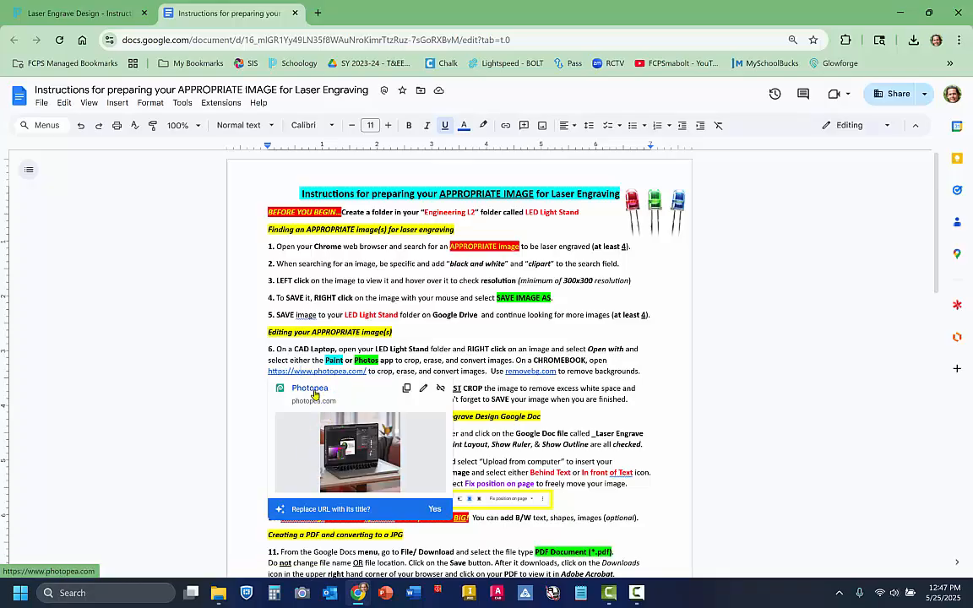
click(327, 390)
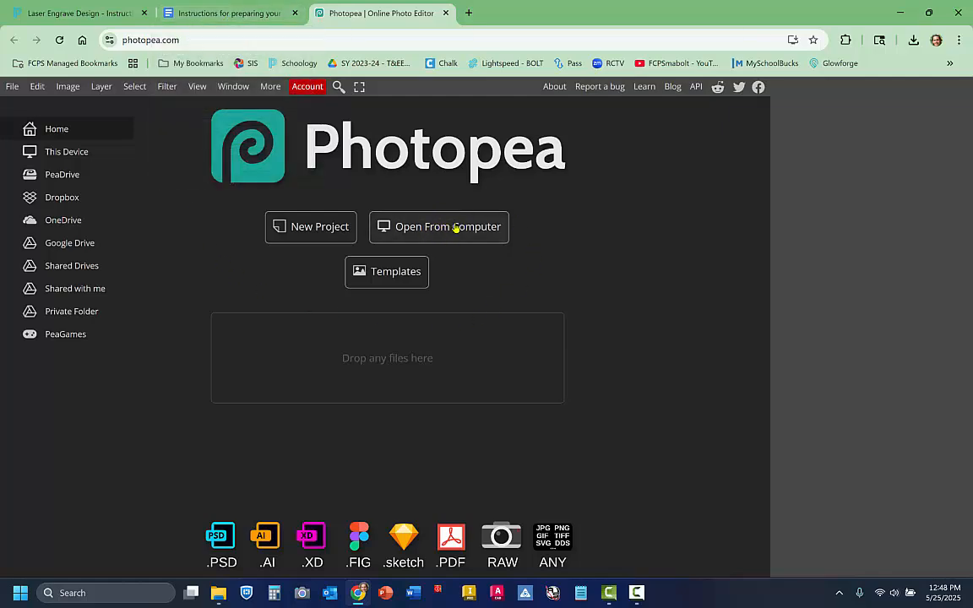
Open Bunny.webp from the LED Light Stand folder on Google Drive in Photopea.
click(385, 229)
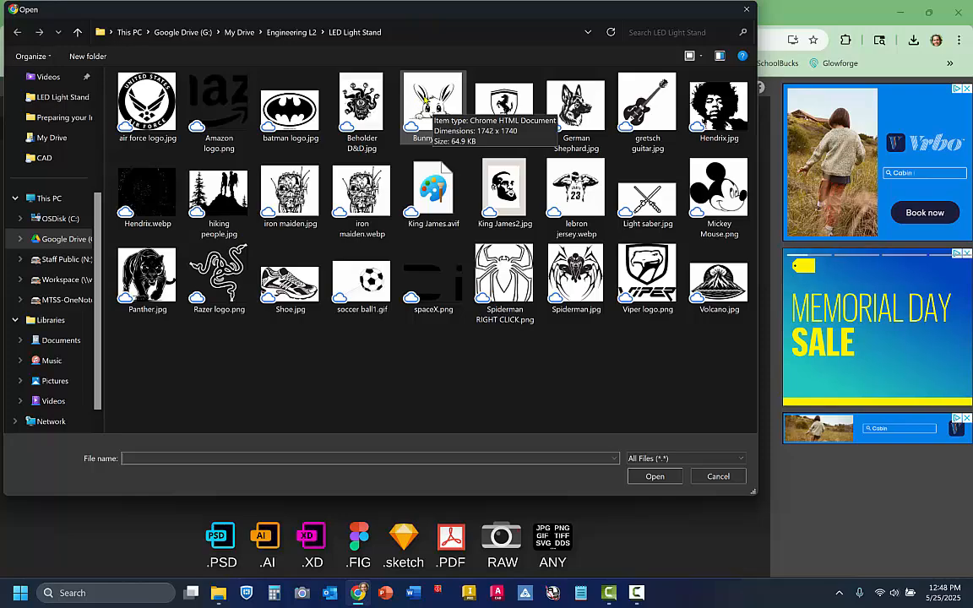
click(428, 106)
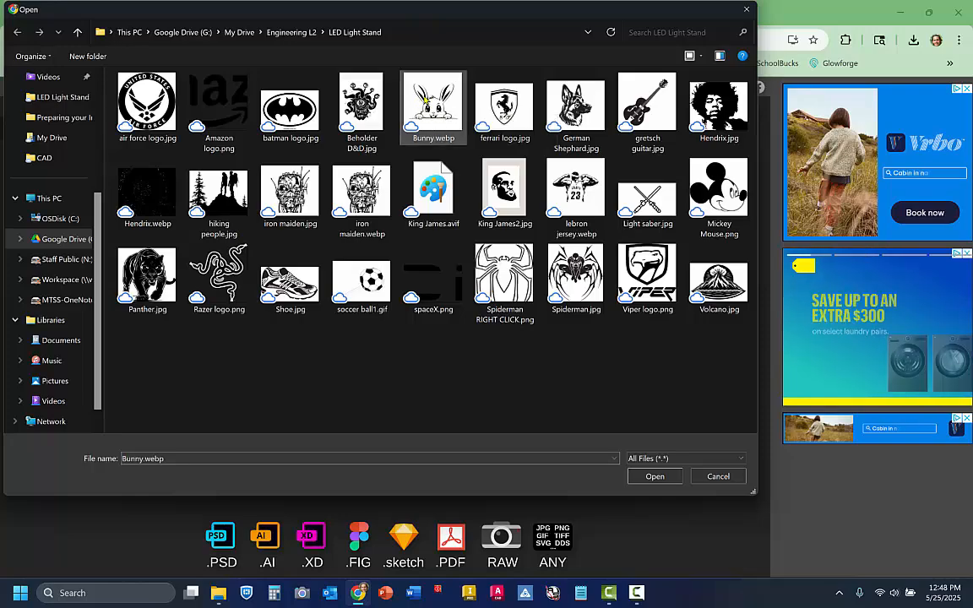
click(662, 476)
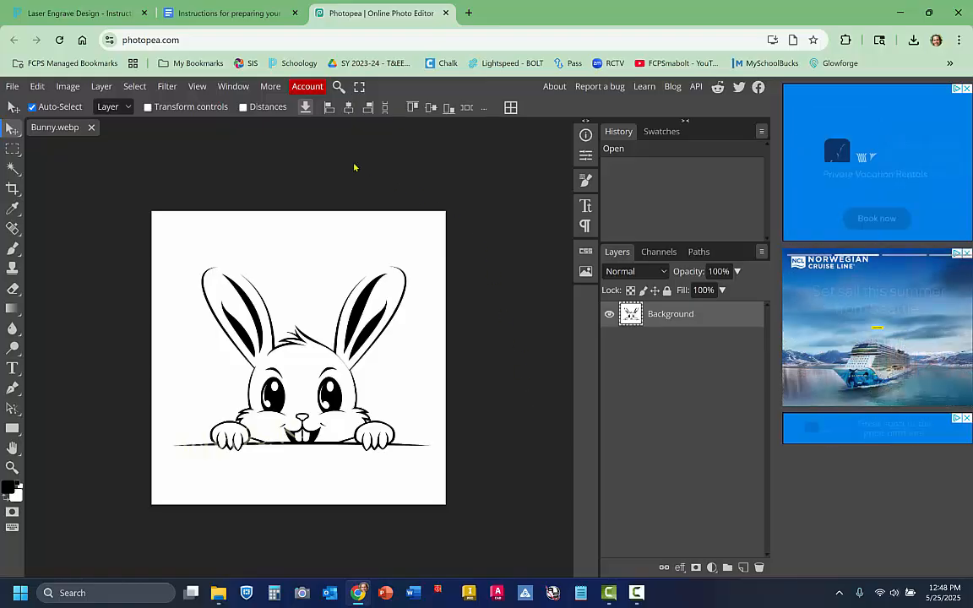
Export the bunny image in JPG format and save it to the computer.
click(12, 86)
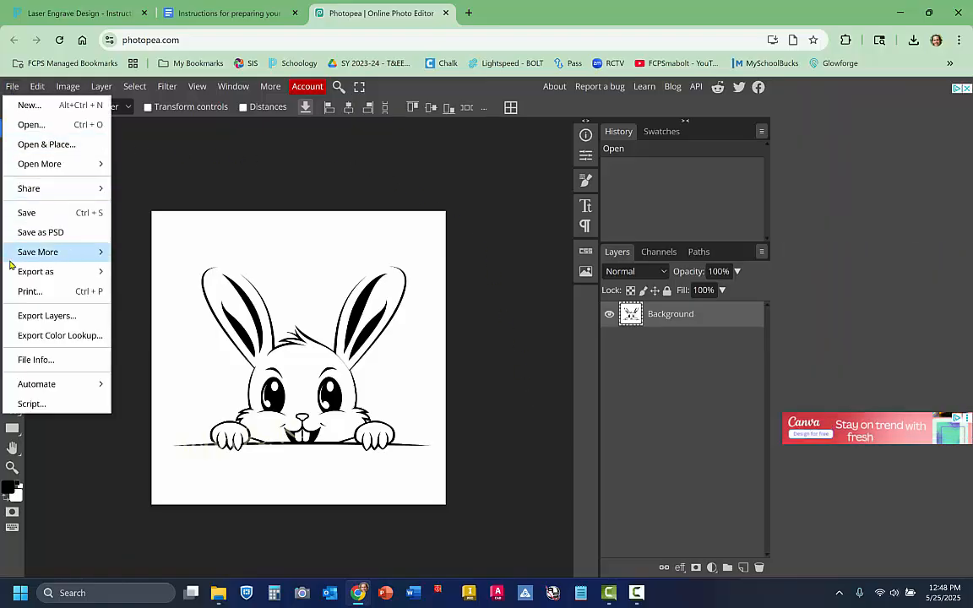
mouse_move(39, 274)
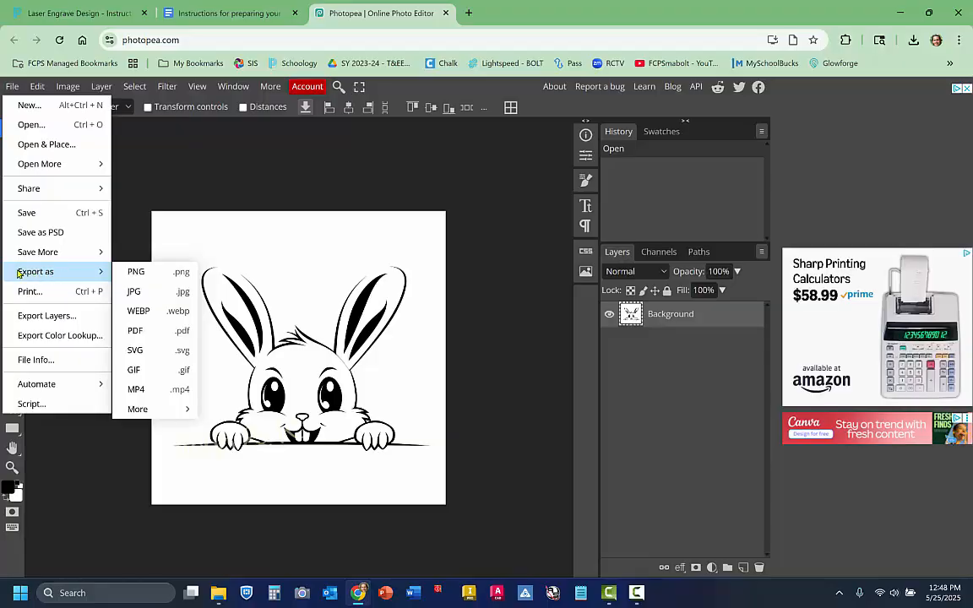
click(136, 292)
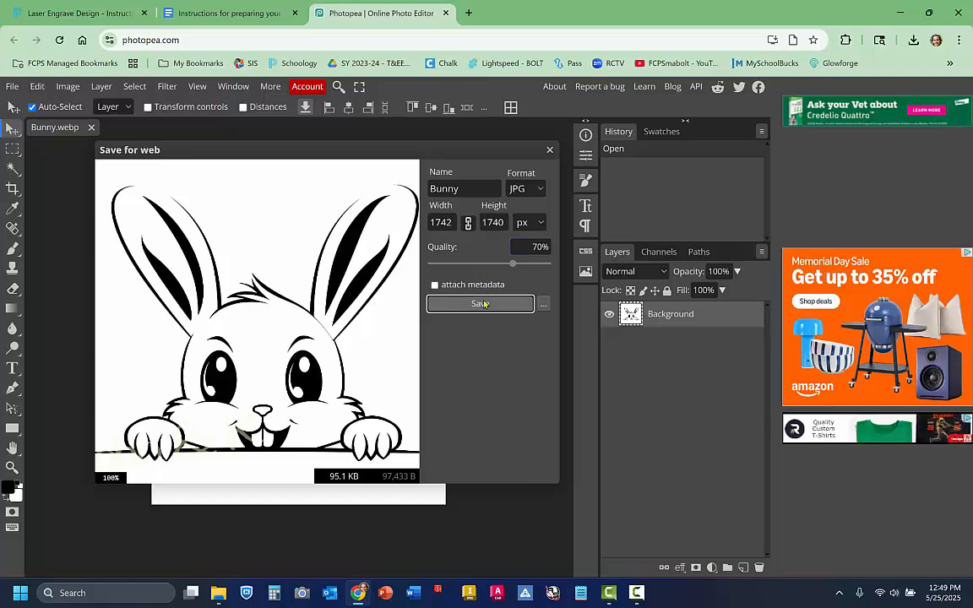
click(481, 303)
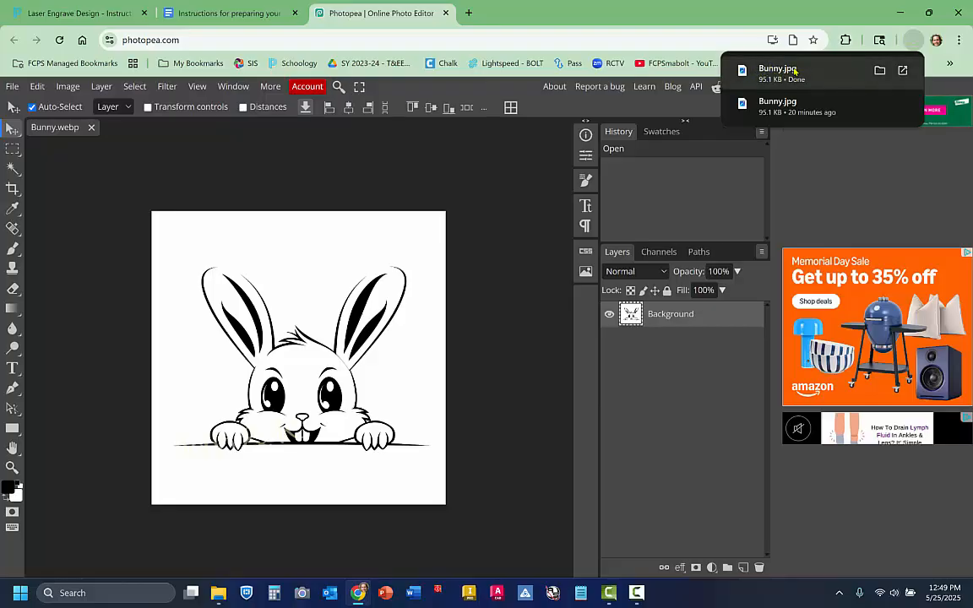
Move the exported Bunny.jpg from the Downloads folder to the LED Light Stand folder in File Explorer.
click(880, 71)
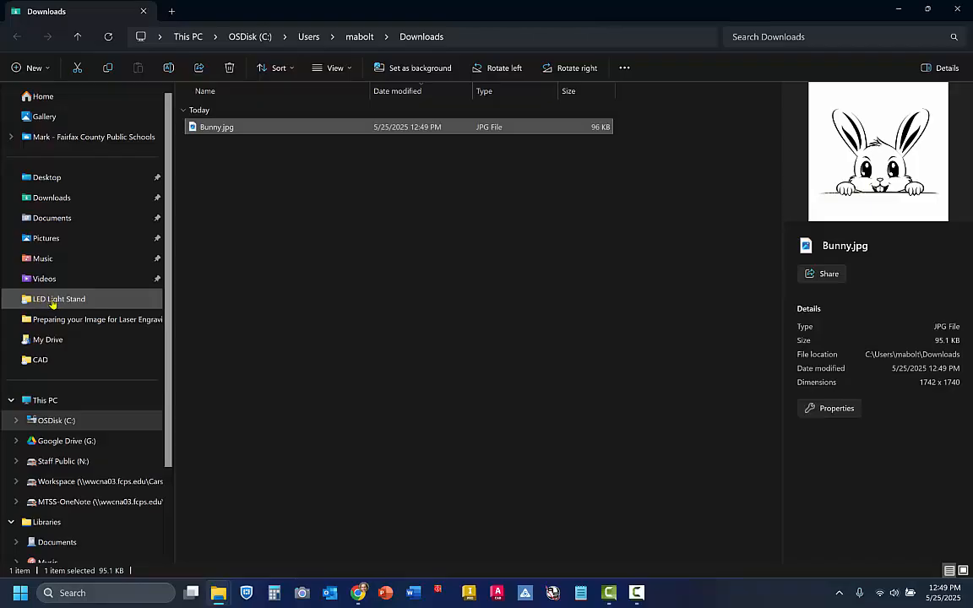
right_click(254, 128)
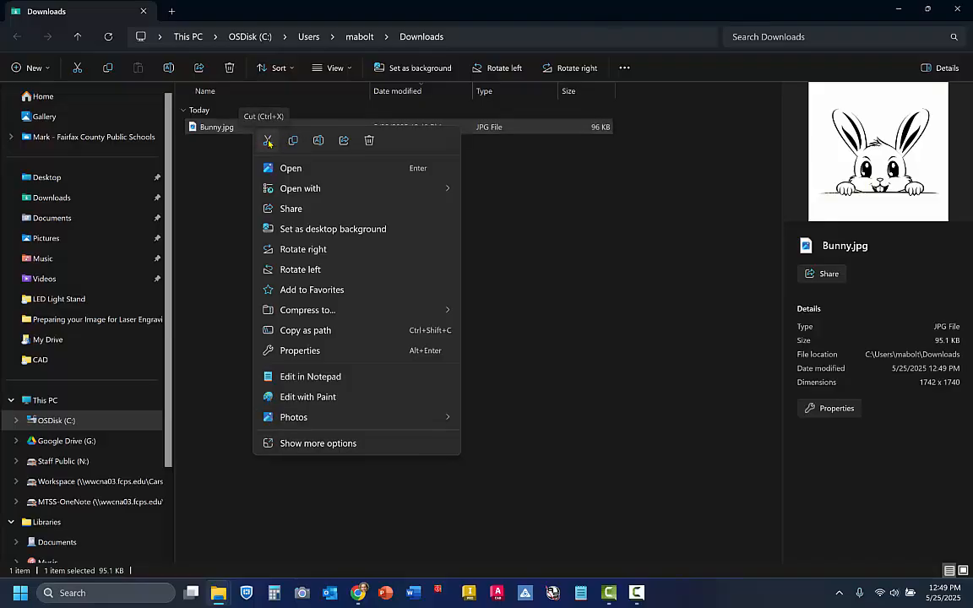
click(268, 142)
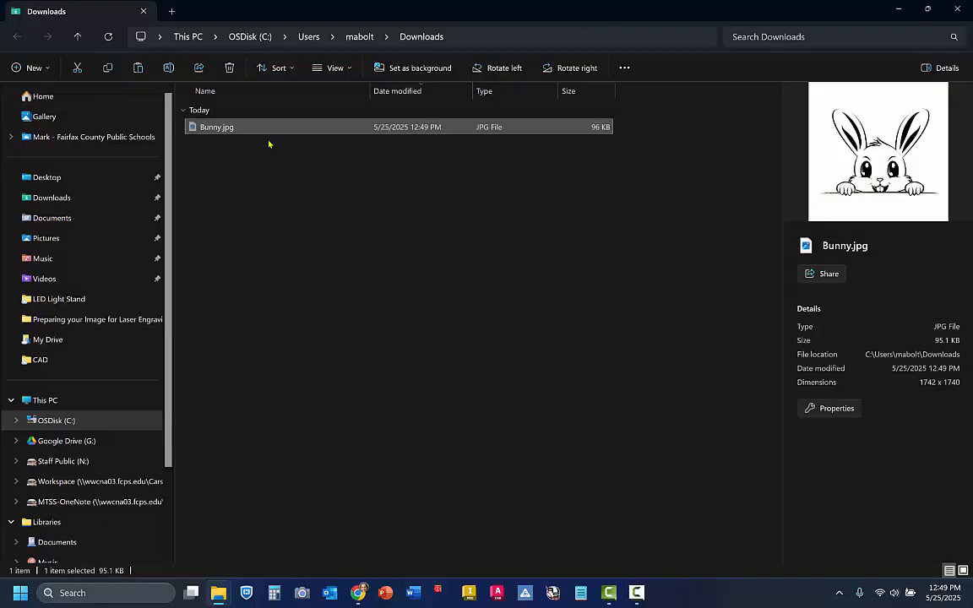
click(62, 301)
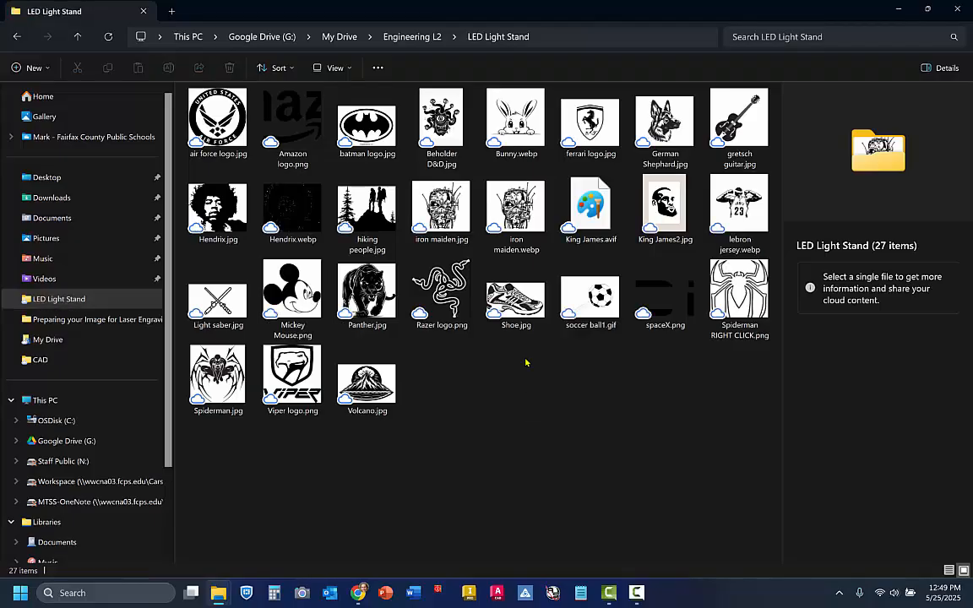
key(ctrl+v)
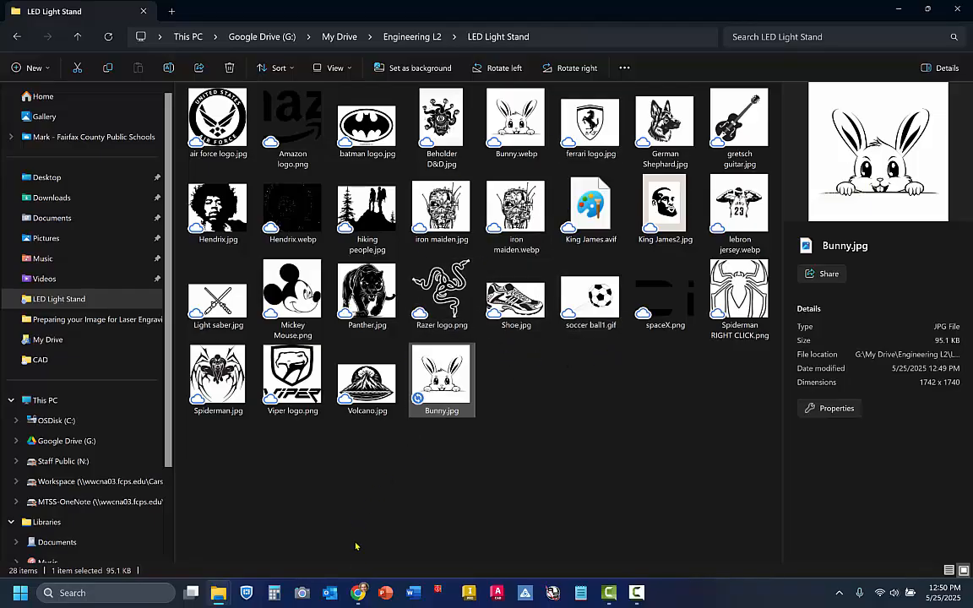
Switch back to Photopea, close Bunny.webp and open German Shephard.jpg from the LED Light Stand folder.
mouse_move(359, 594)
click(358, 511)
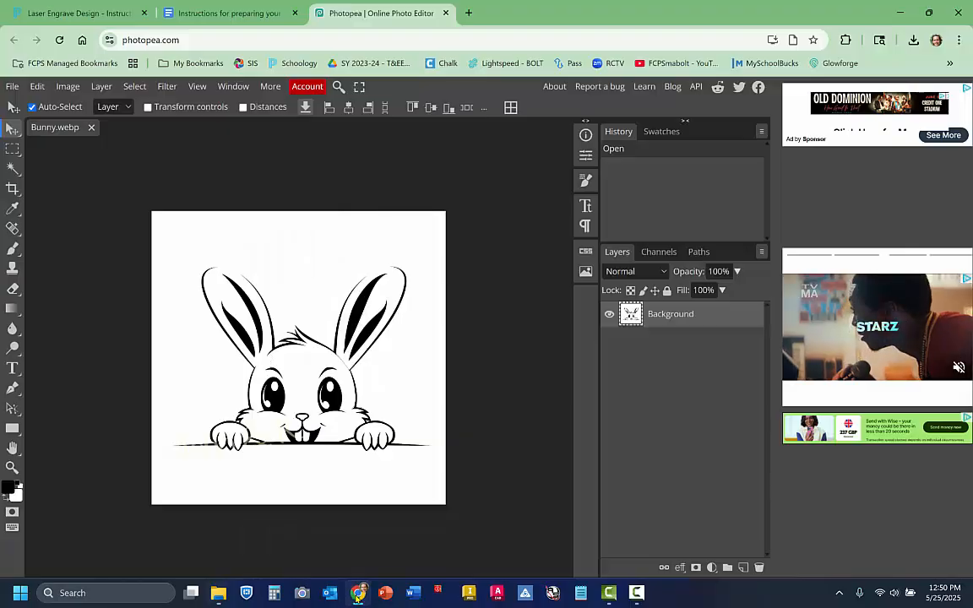
click(91, 126)
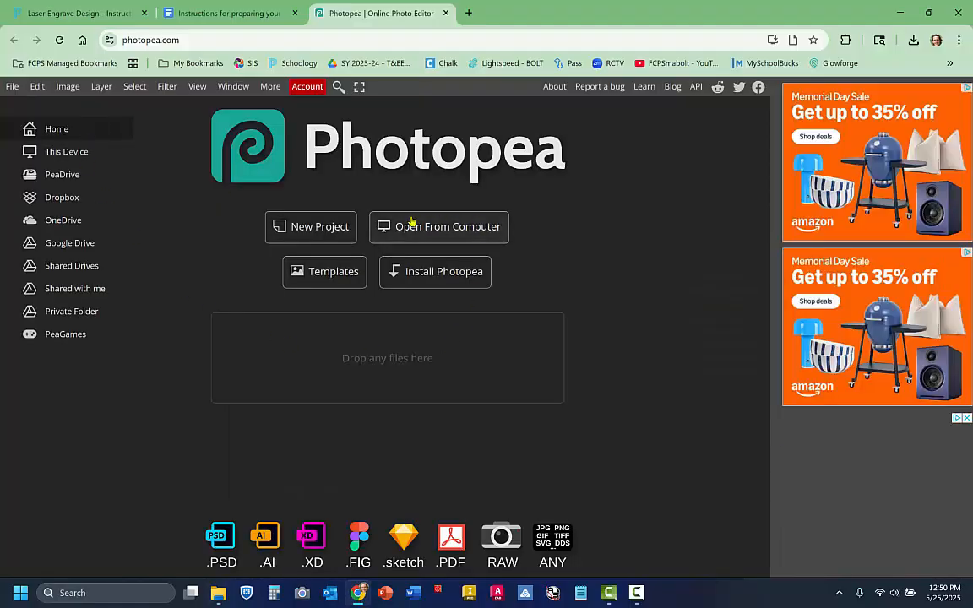
click(426, 240)
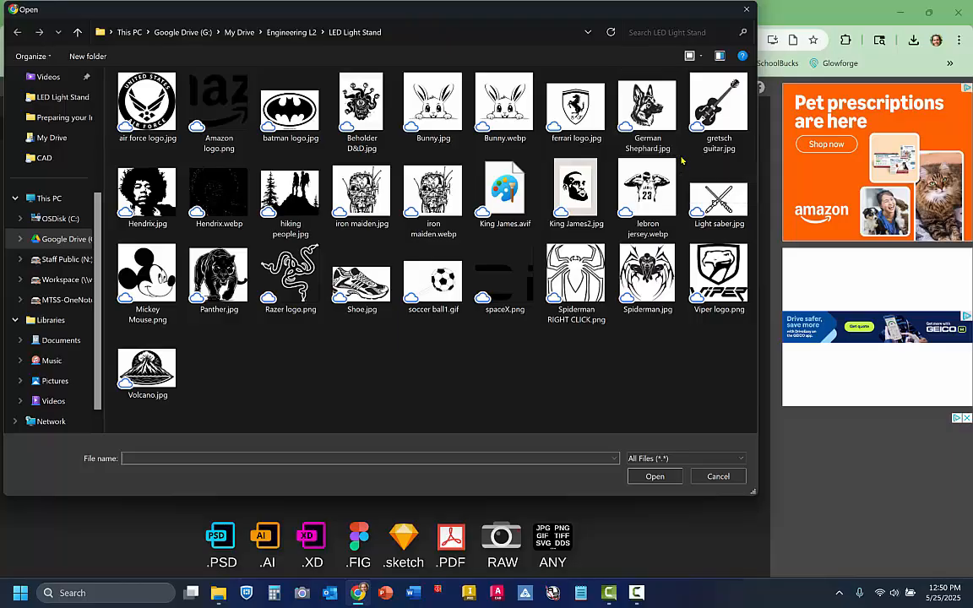
click(658, 120)
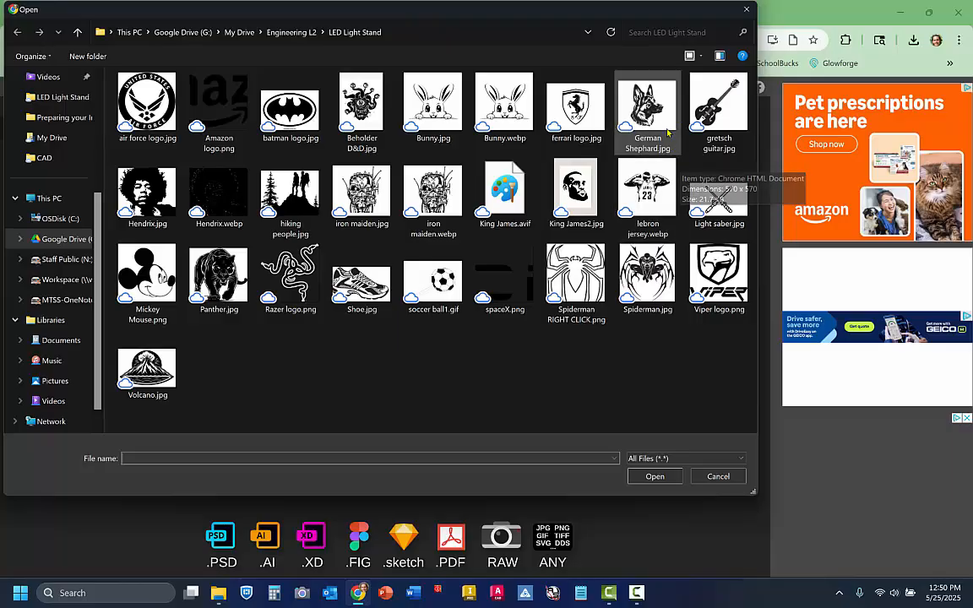
click(656, 476)
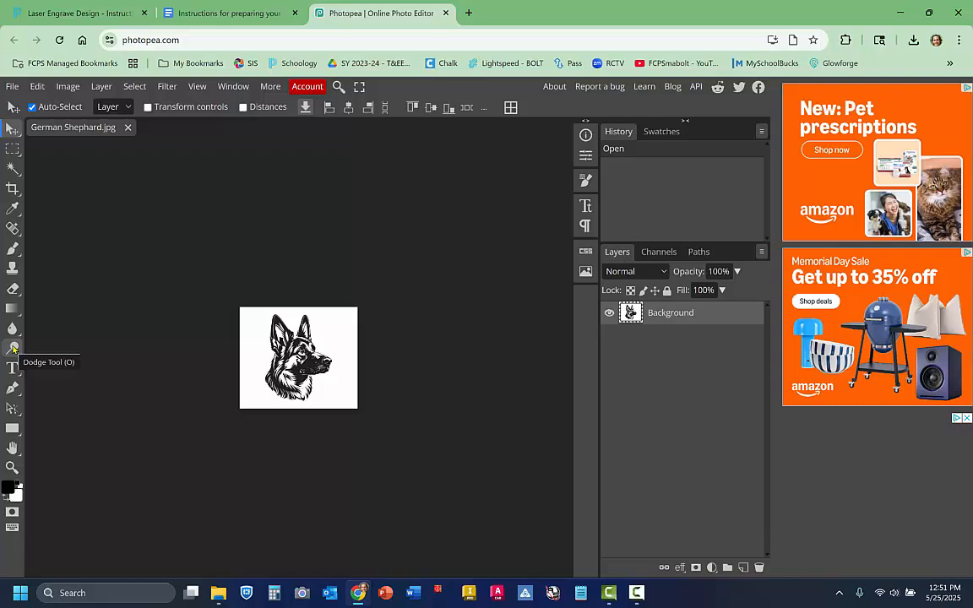
Crop the German Shepherd image closely around the dog's head to remove the excess white space on all sides.
click(11, 469)
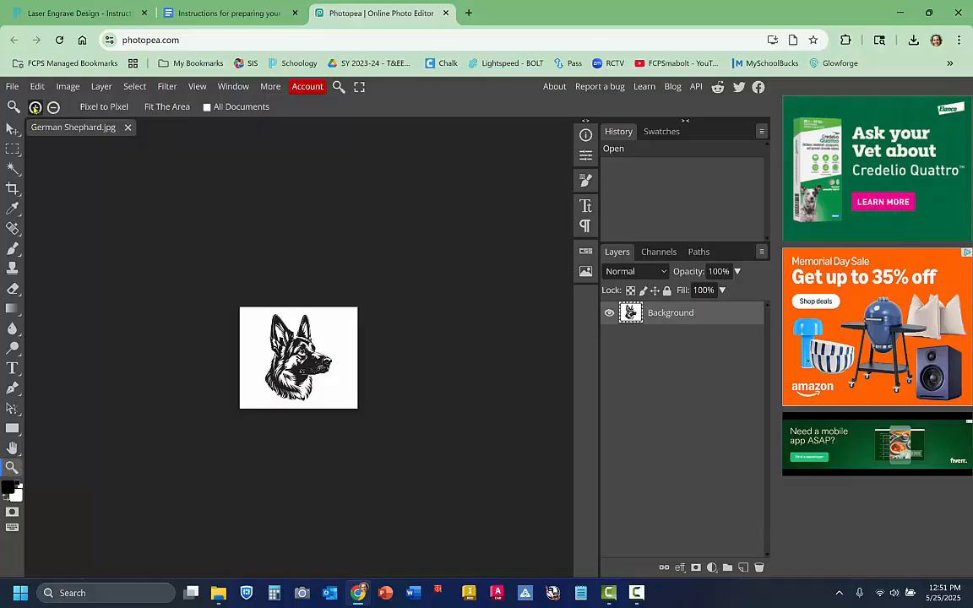
click(287, 330)
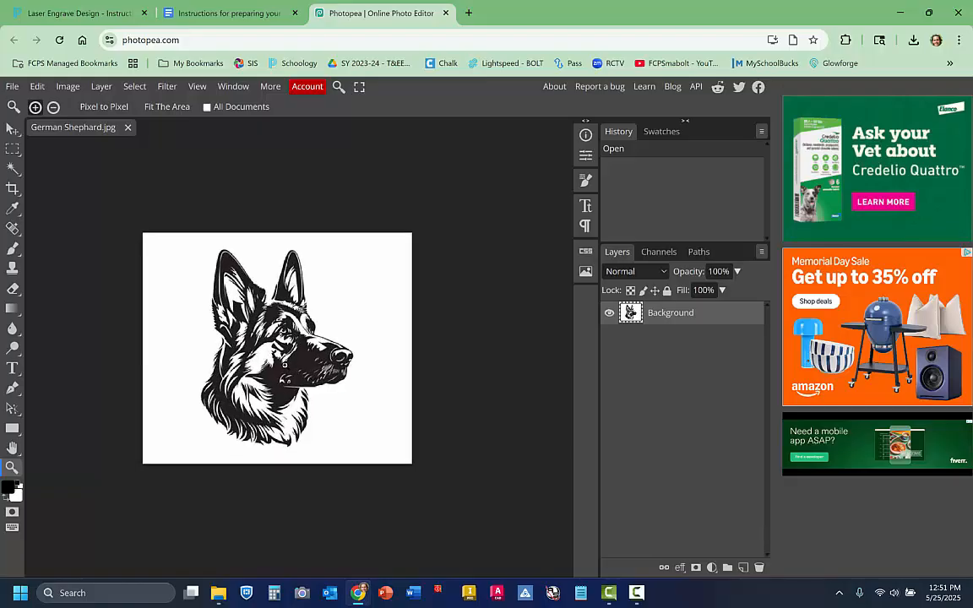
click(287, 331)
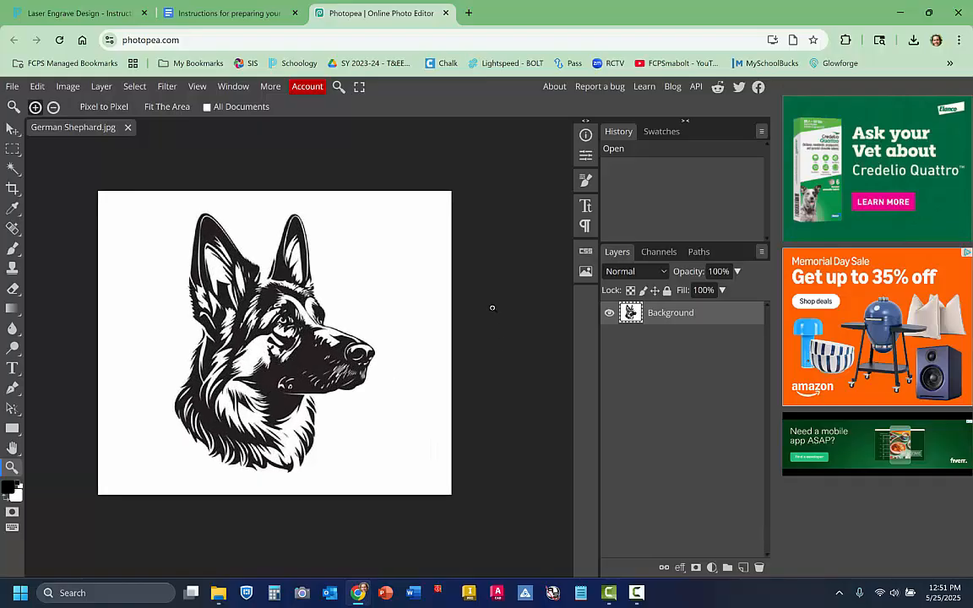
click(11, 189)
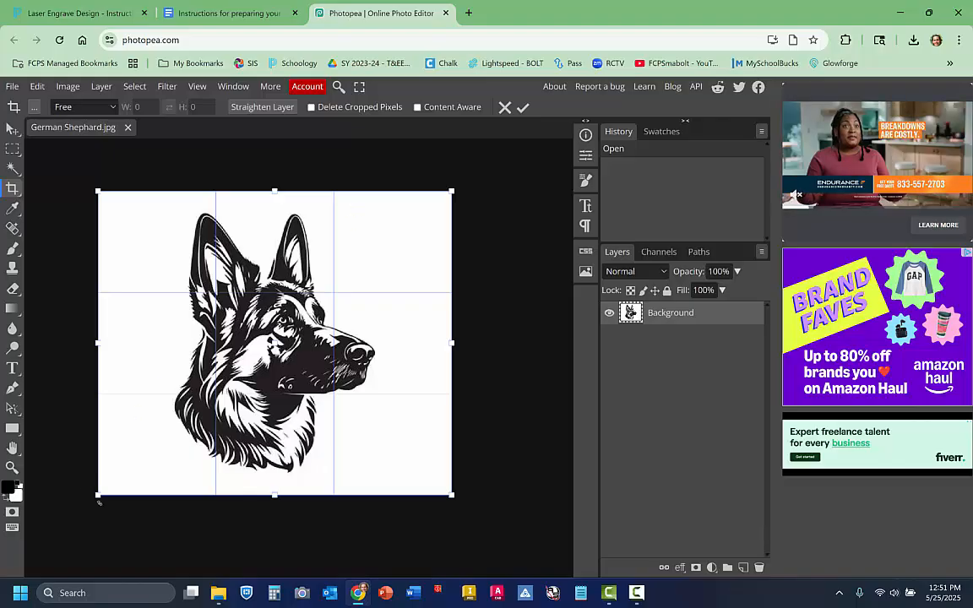
drag(98, 495, 170, 476)
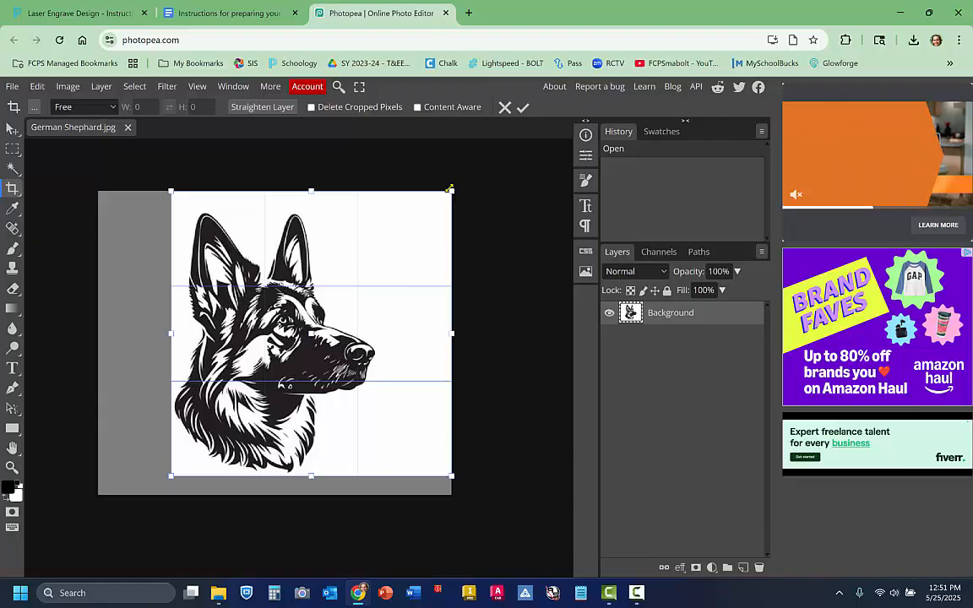
drag(450, 189, 377, 209)
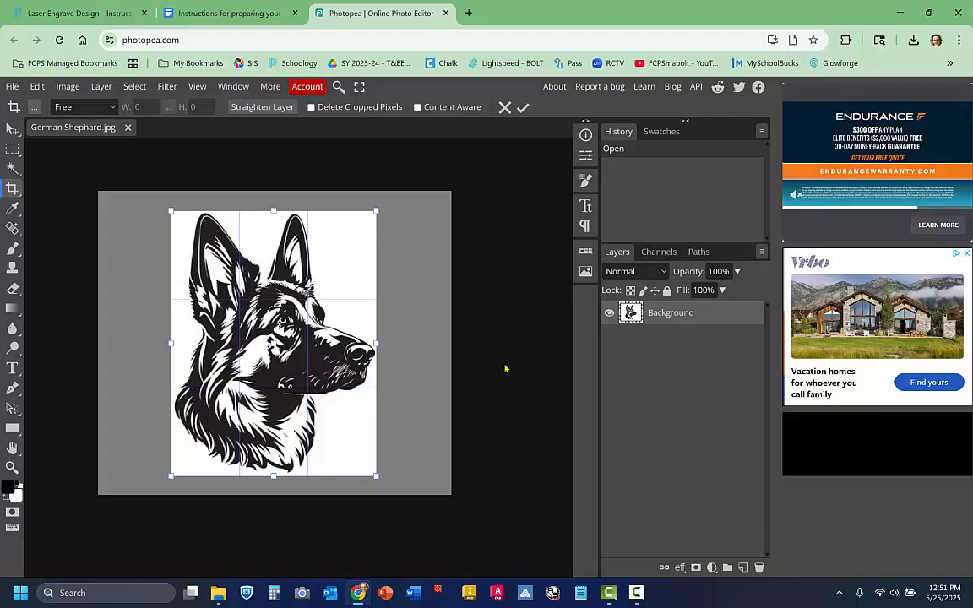
click(522, 109)
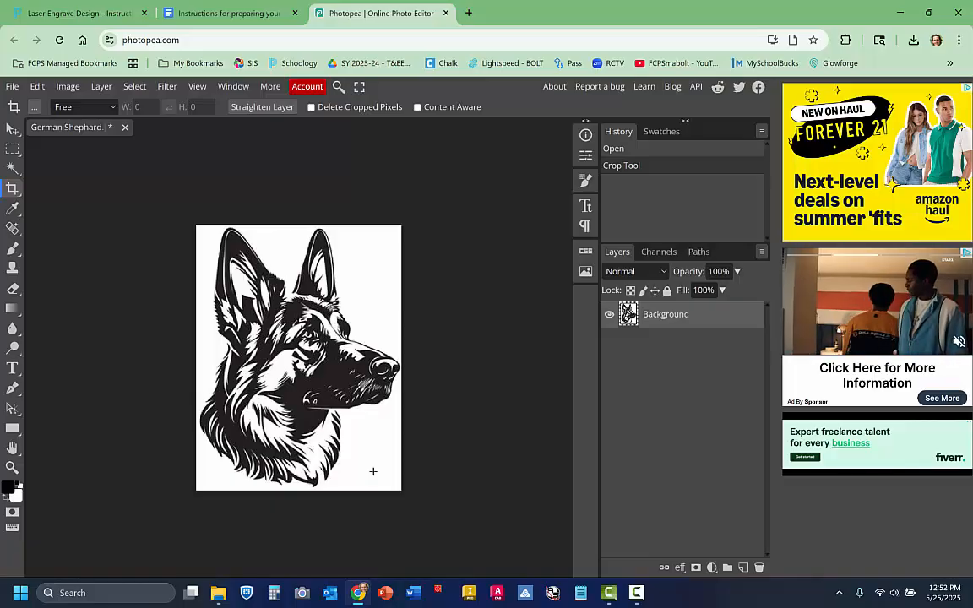
Check the image preparation instructions, try erasing the fur at the base of the German Shepherd's neck with an 18 px eraser, and undo it.
click(179, 12)
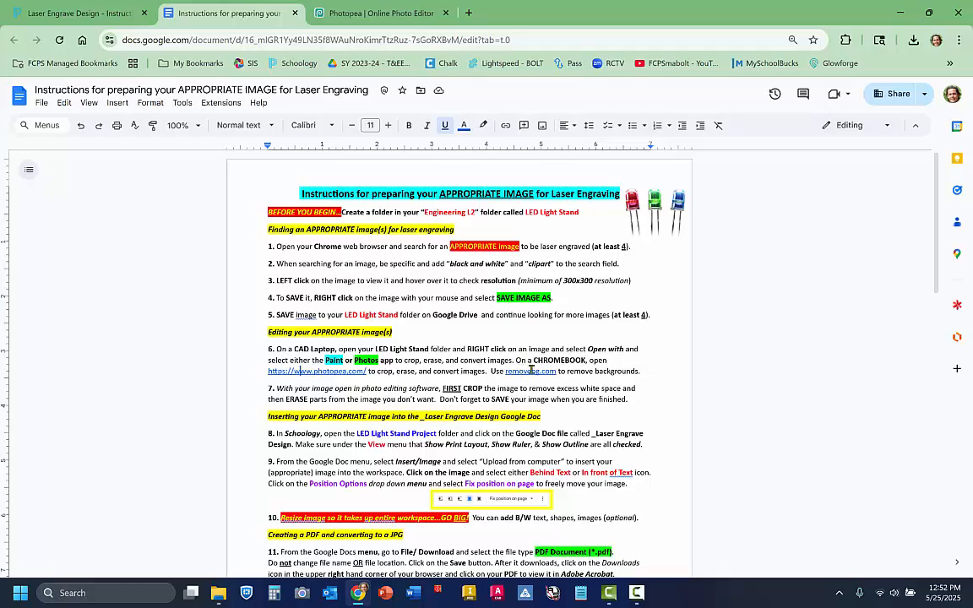
click(388, 17)
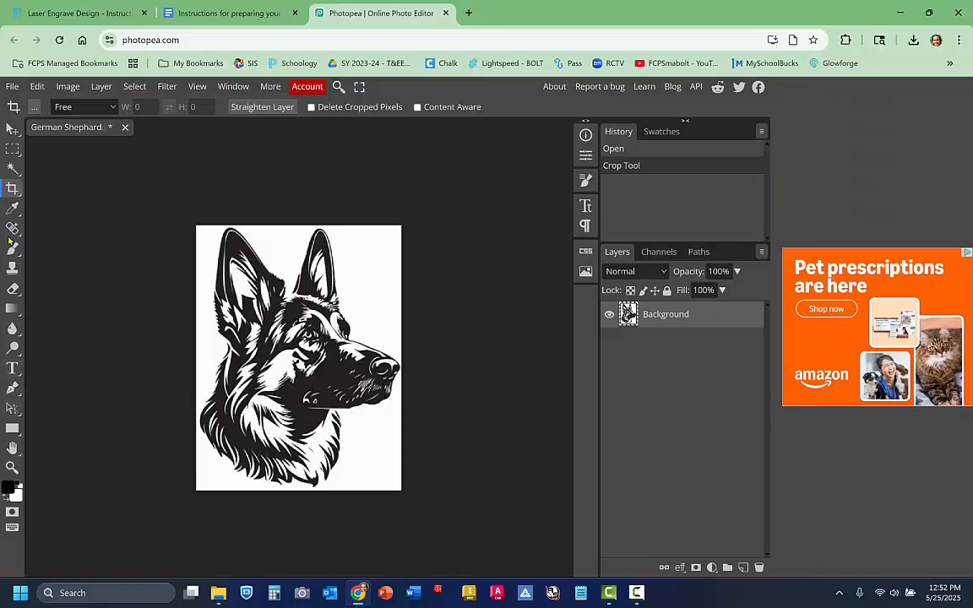
click(13, 290)
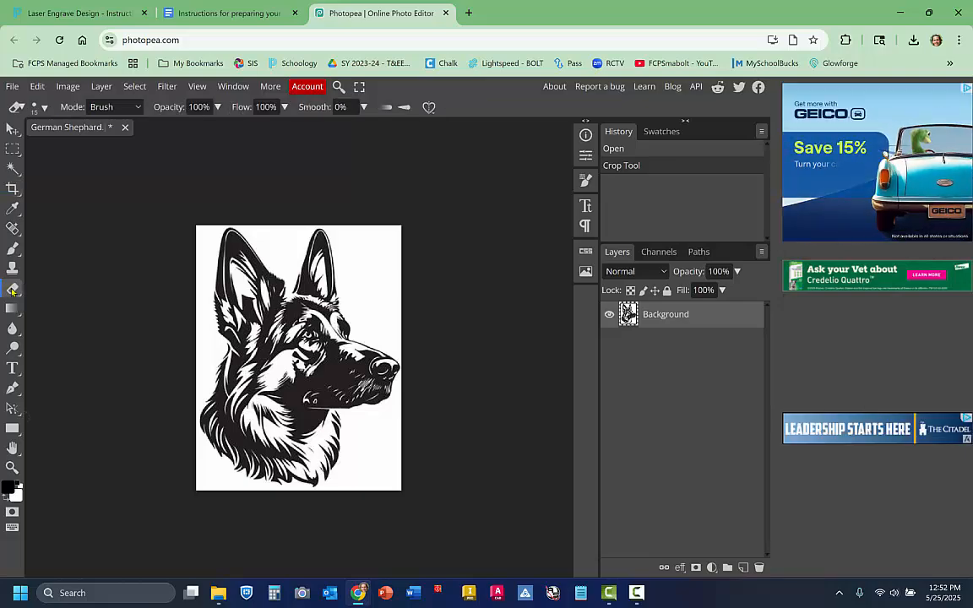
click(44, 108)
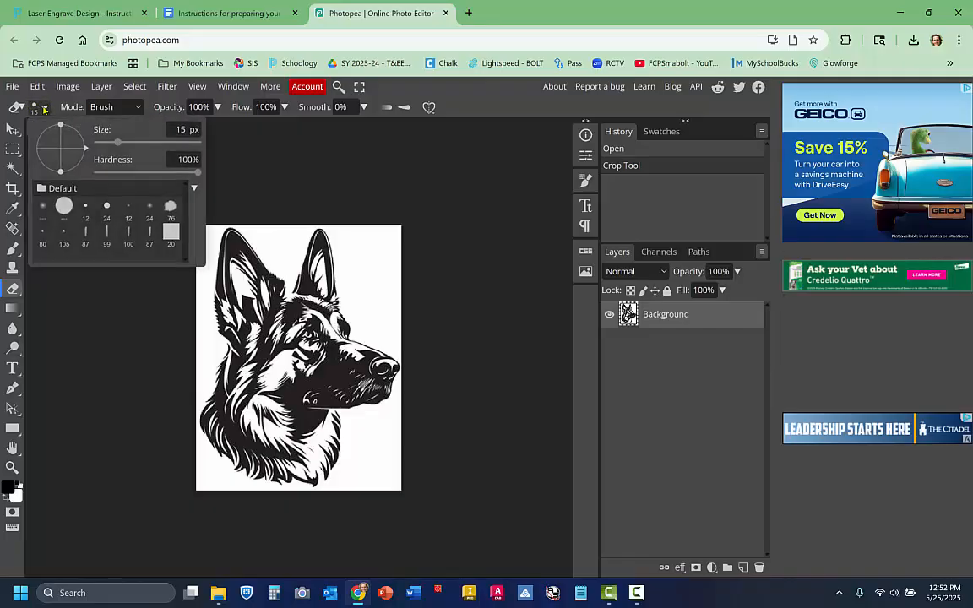
drag(114, 149, 163, 150)
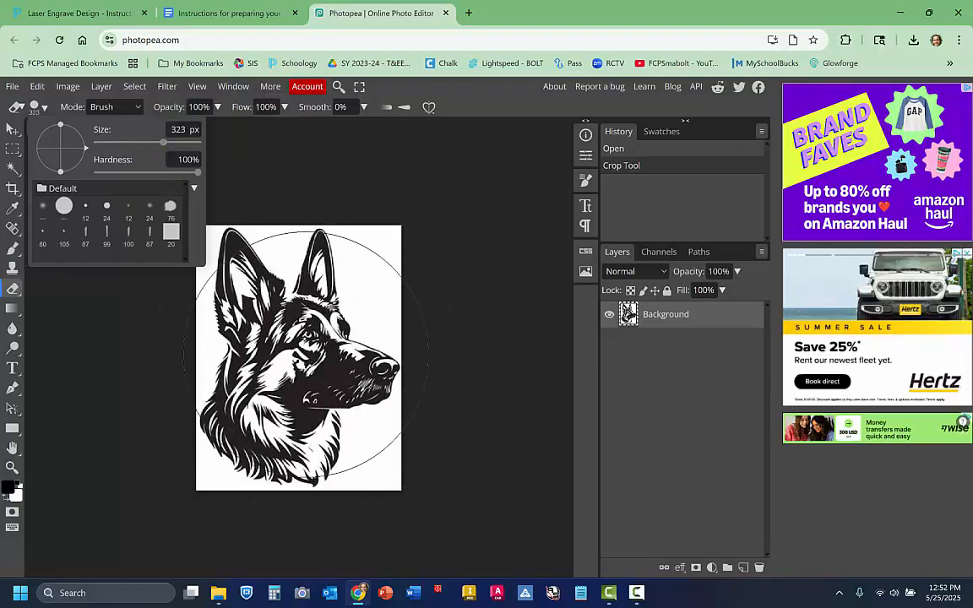
drag(151, 145, 120, 145)
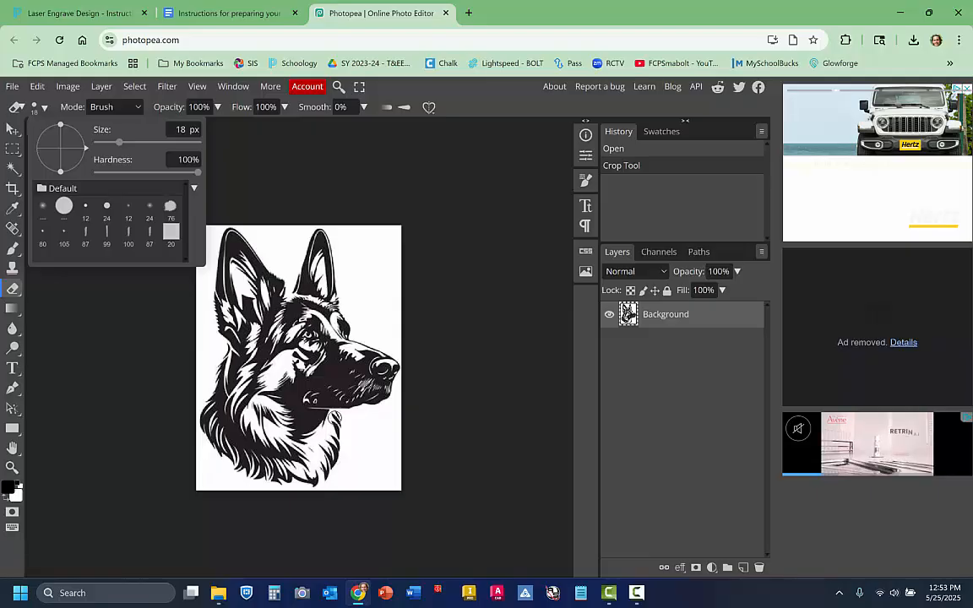
mouse_move(335, 418)
mouse_down()
mouse_move(335, 454)
mouse_move(339, 447)
mouse_move(322, 449)
mouse_move(327, 474)
mouse_move(339, 458)
mouse_move(332, 472)
mouse_move(343, 465)
mouse_move(346, 435)
mouse_move(314, 447)
mouse_move(327, 462)
mouse_move(341, 446)
mouse_move(324, 481)
mouse_move(263, 477)
mouse_move(321, 472)
mouse_move(236, 468)
mouse_move(242, 473)
mouse_move(266, 477)
mouse_move(234, 454)
mouse_move(298, 469)
mouse_move(306, 463)
mouse_move(294, 450)
mouse_move(320, 469)
mouse_move(286, 460)
mouse_move(278, 441)
mouse_move(320, 463)
mouse_move(238, 471)
mouse_move(185, 366)
mouse_move(214, 431)
mouse_move(301, 471)
mouse_up()
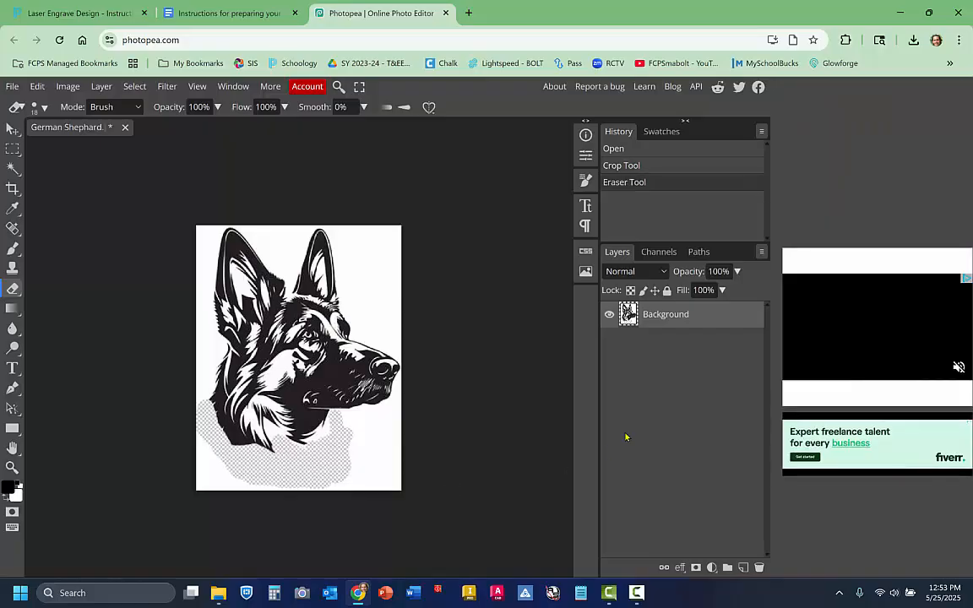
key(ctrl+z)
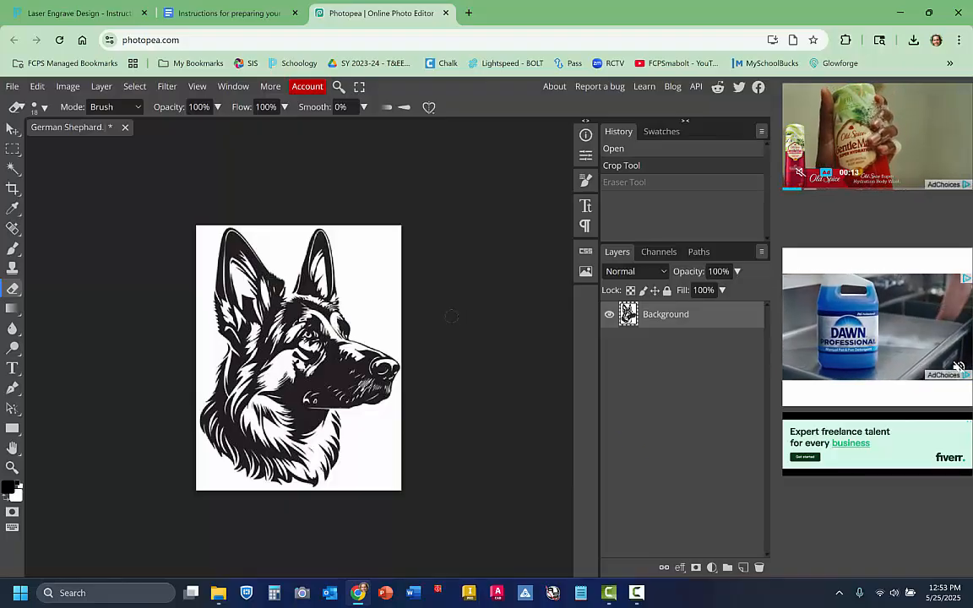
Save the changes to German Shephard.jpg and check the file in the LED Light Stand folder in File Explorer.
click(12, 86)
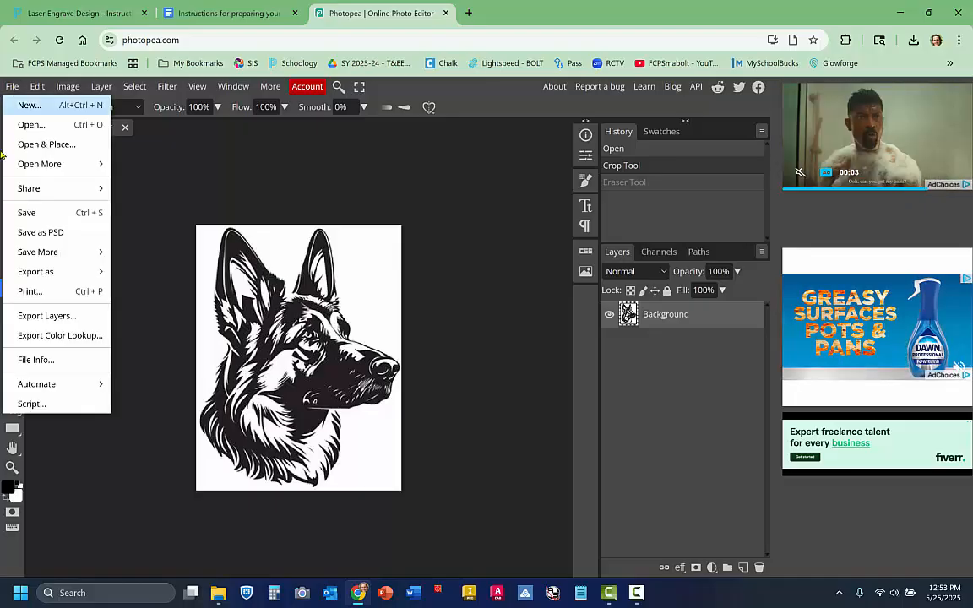
click(28, 213)
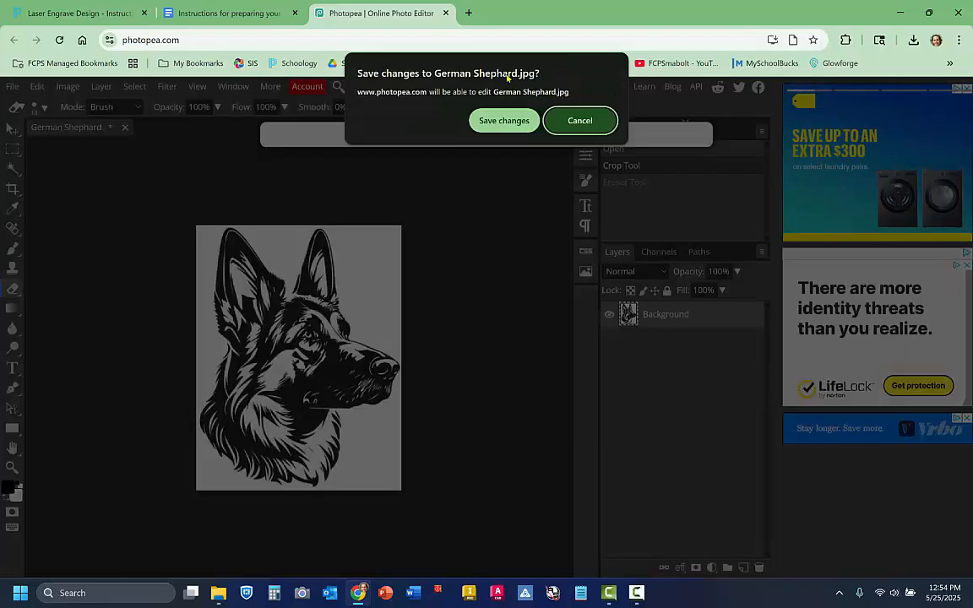
click(504, 121)
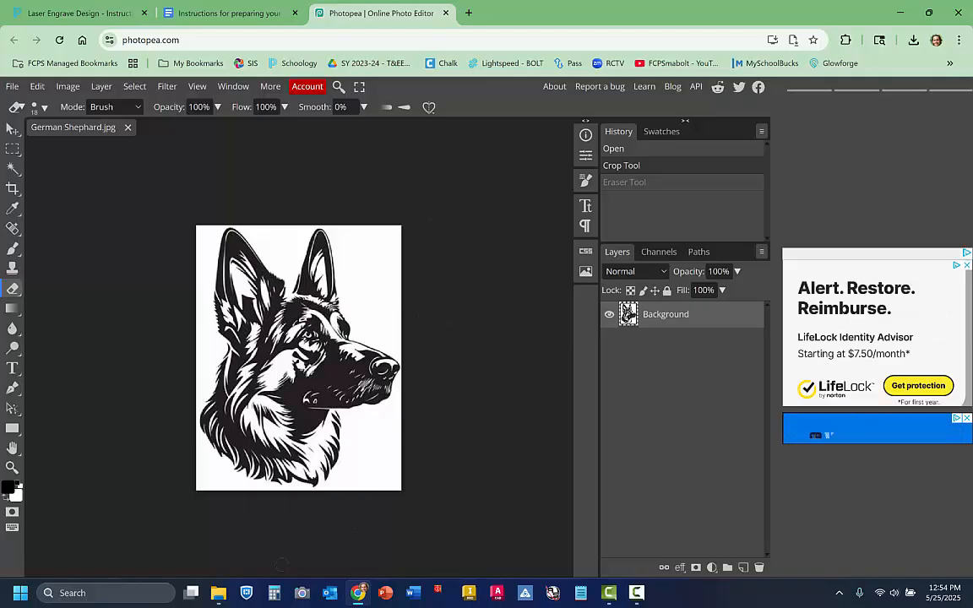
mouse_move(219, 595)
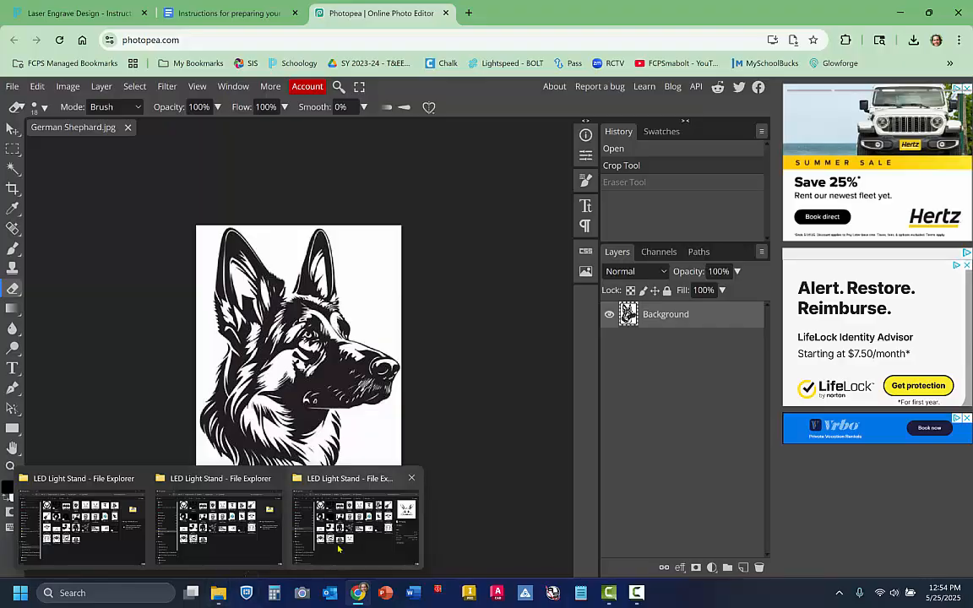
click(356, 524)
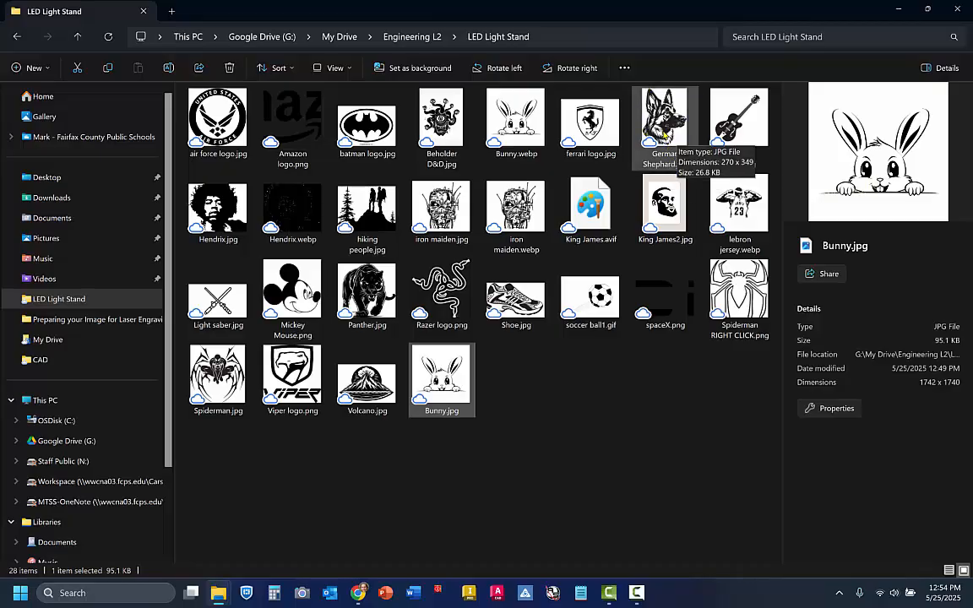
Switch back to Photopea, save German Shephard.jpg again and look at its thumbnail in the LED Light Stand folder.
mouse_move(359, 594)
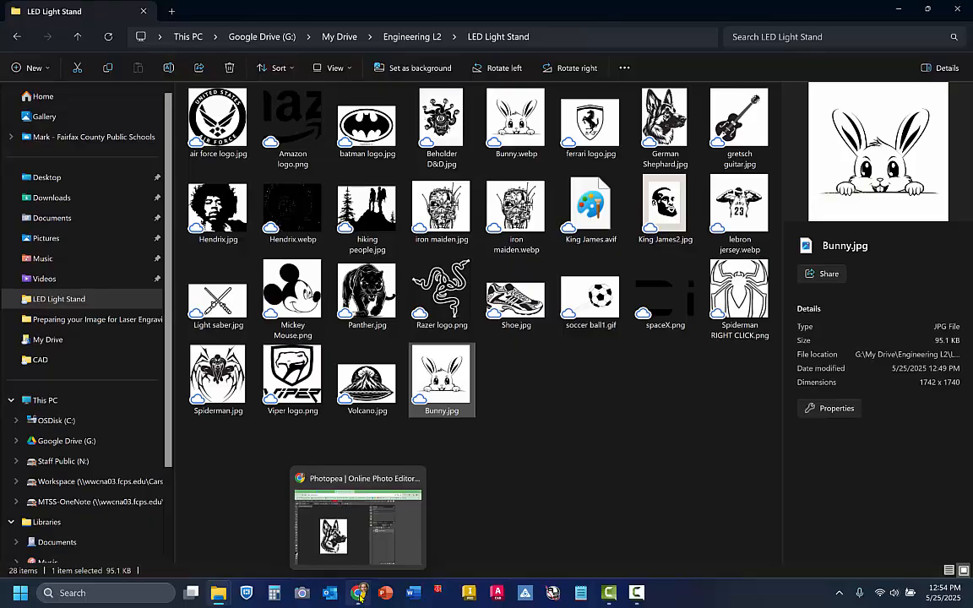
click(325, 528)
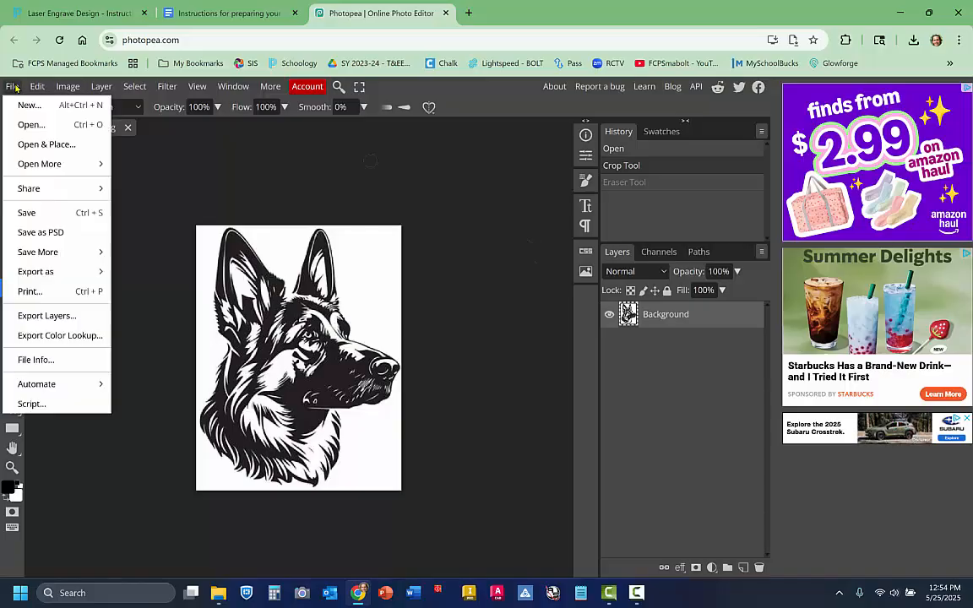
click(14, 87)
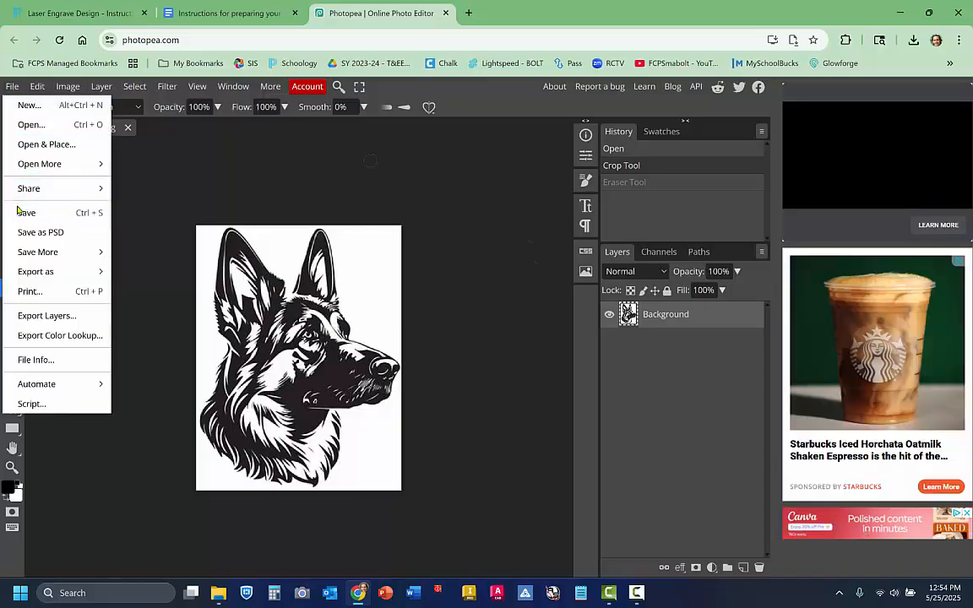
click(28, 215)
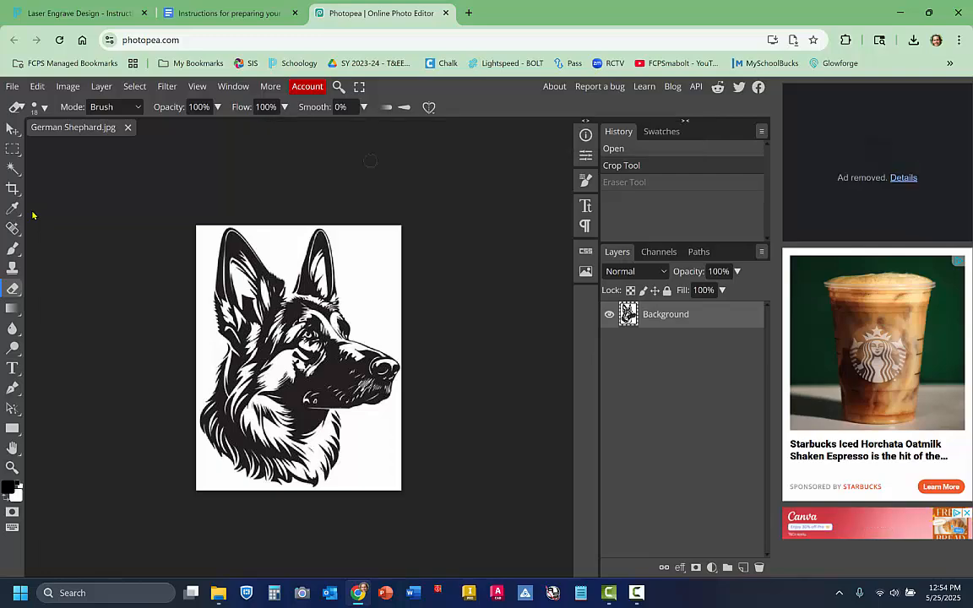
mouse_move(218, 591)
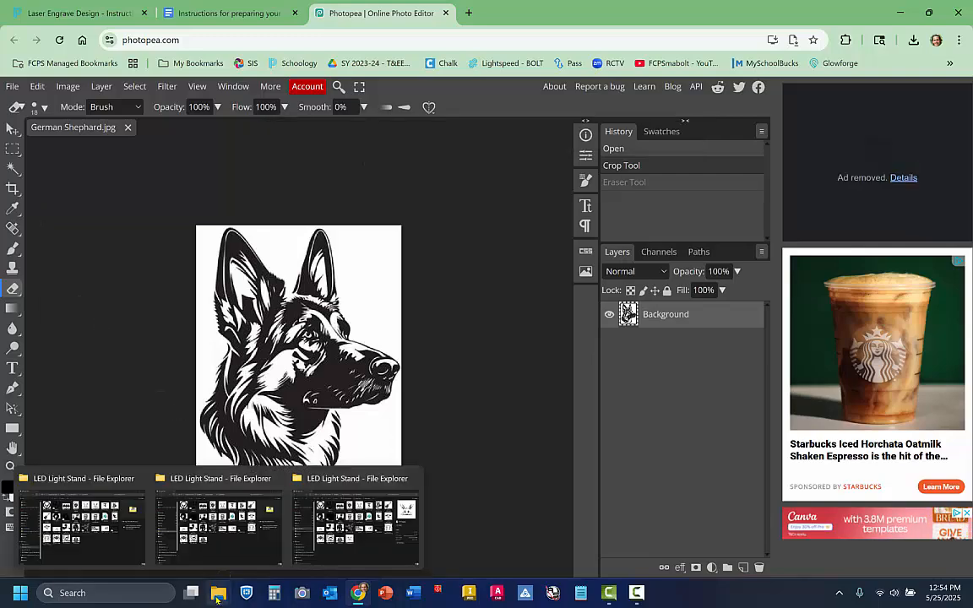
click(359, 515)
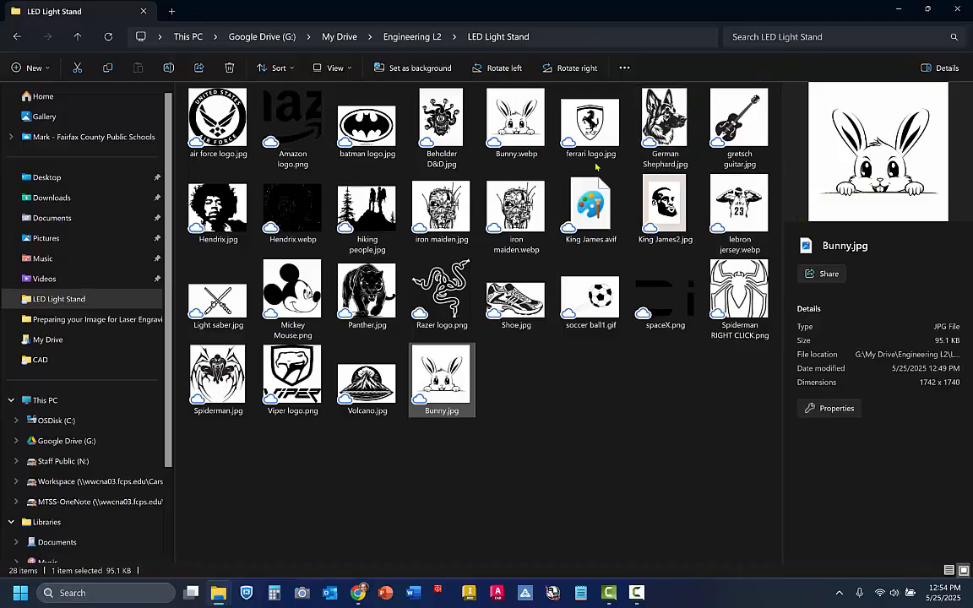
Close Photopea and highlight the sentence about the View menu settings in step 8 of the instructions document.
mouse_move(358, 591)
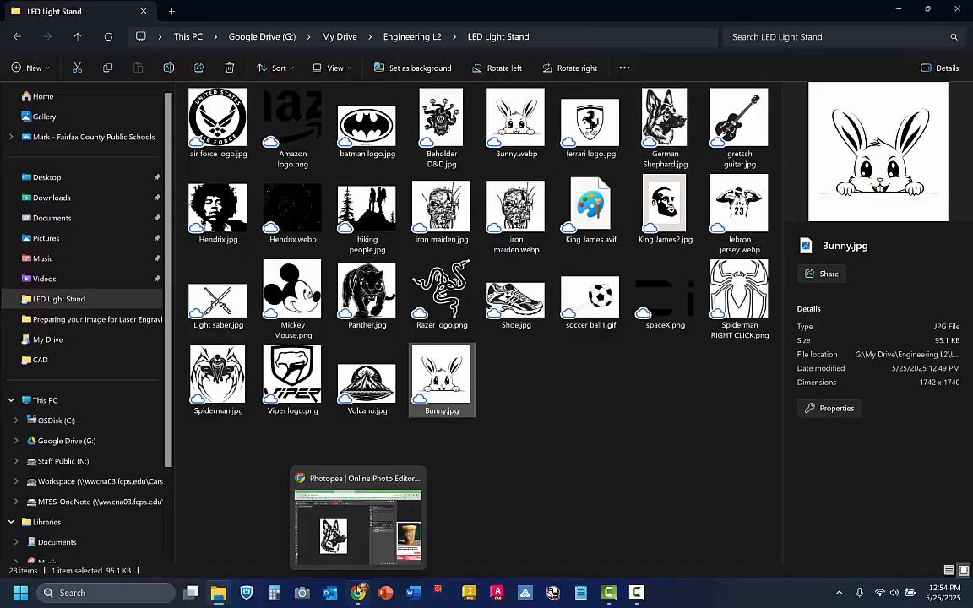
click(347, 473)
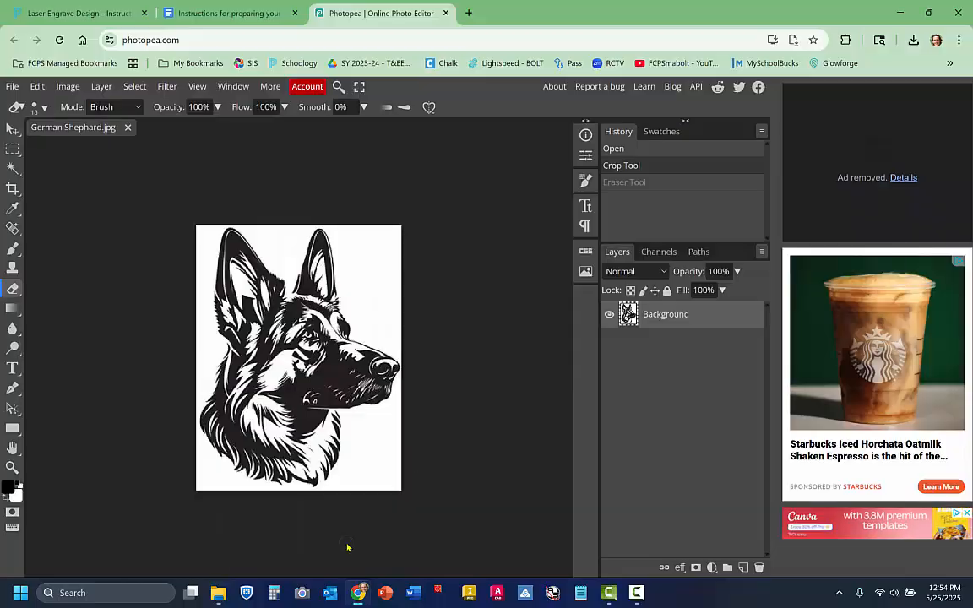
click(446, 14)
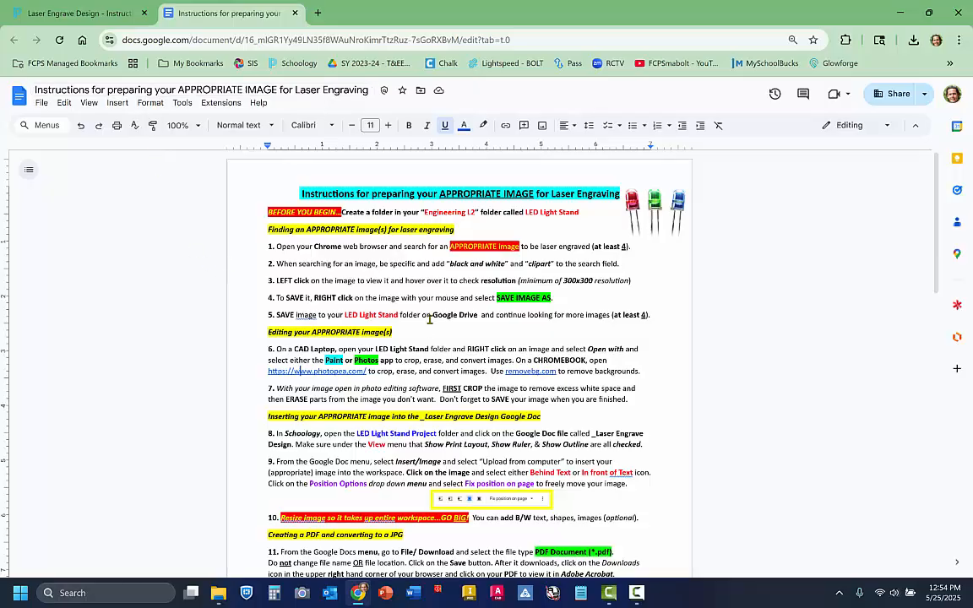
scroll(530, 349, down, 1)
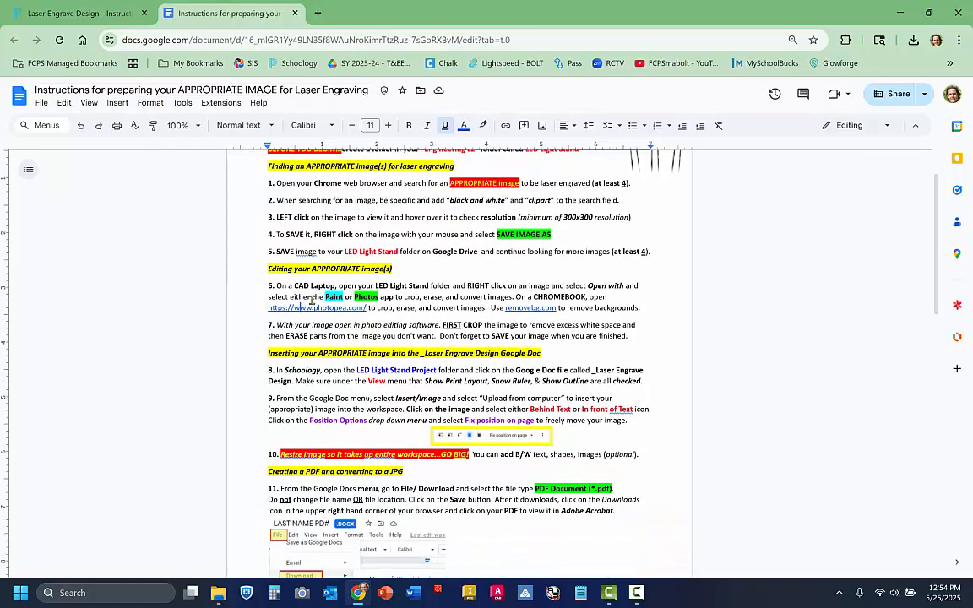
scroll(312, 300, down, 2)
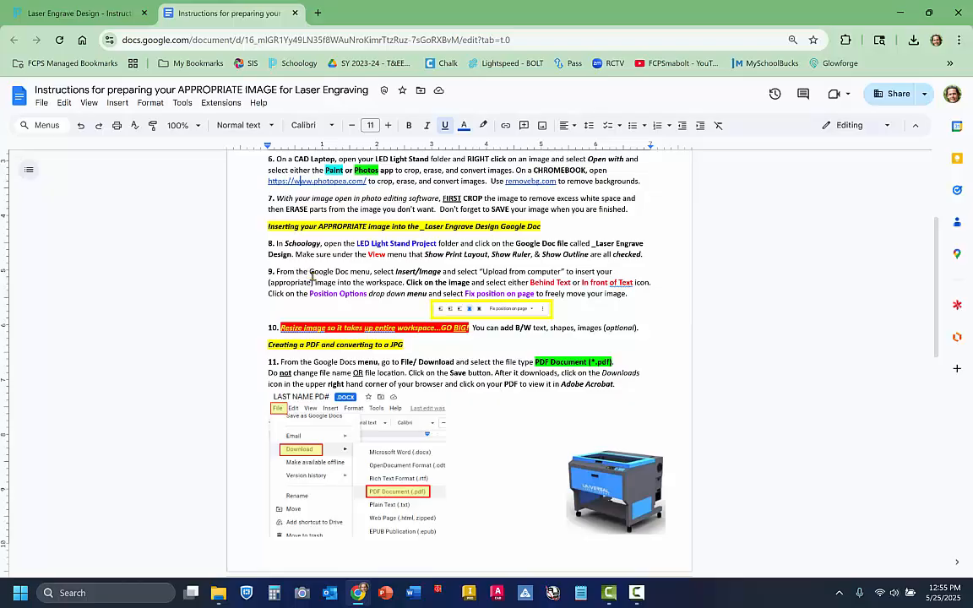
drag(298, 255, 642, 256)
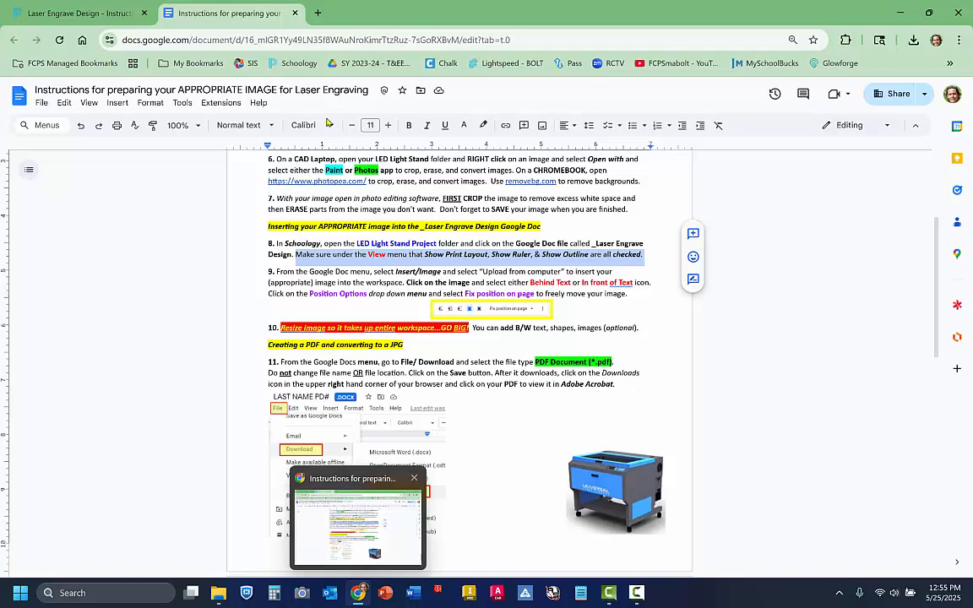
Open the _Laser Engrave Design_3x3 Google Doc template from the Laser Engrave Design assignment in Schoology.
click(84, 14)
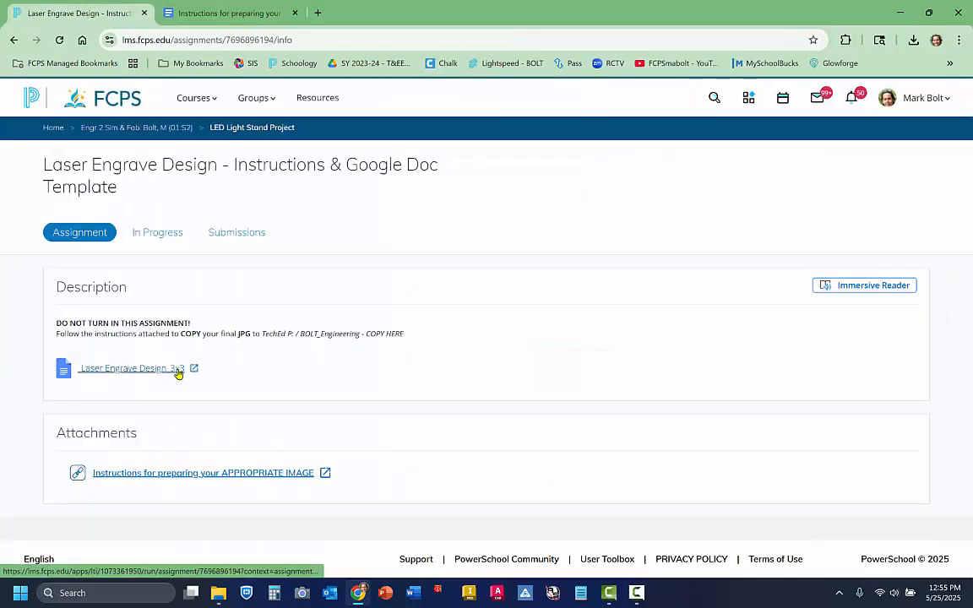
click(145, 373)
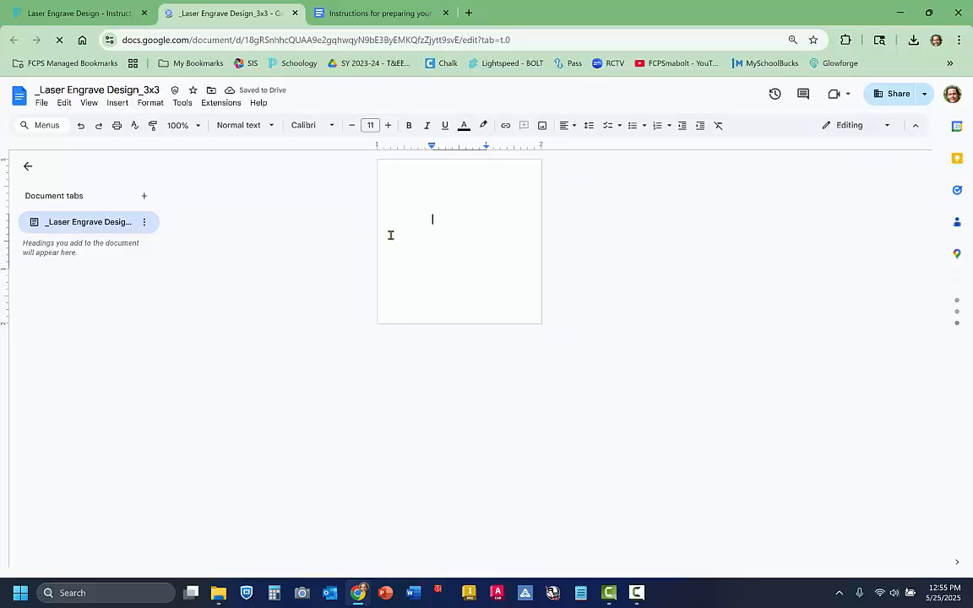
Set the template's zoom to 200% and hide the document outline.
click(197, 125)
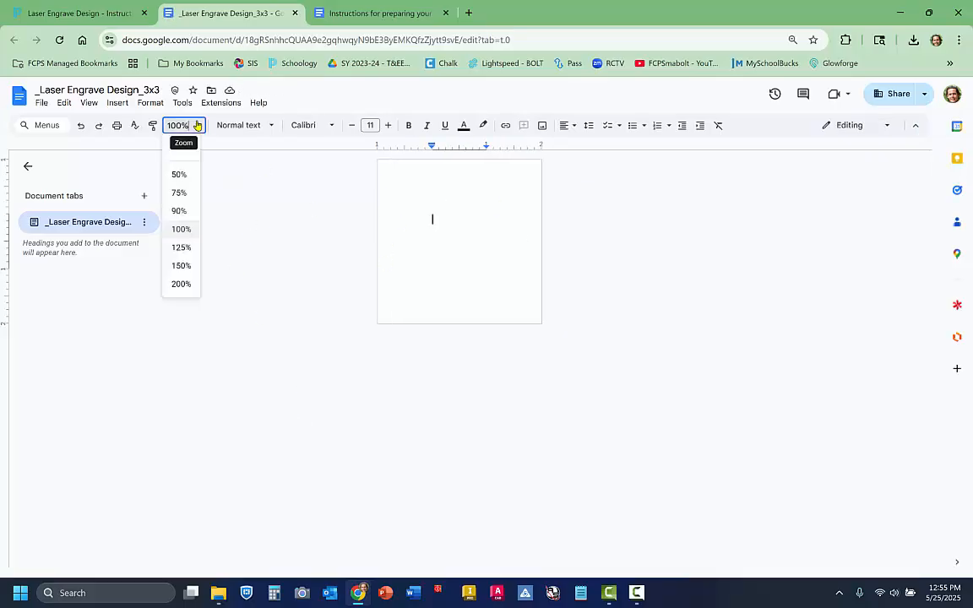
click(179, 266)
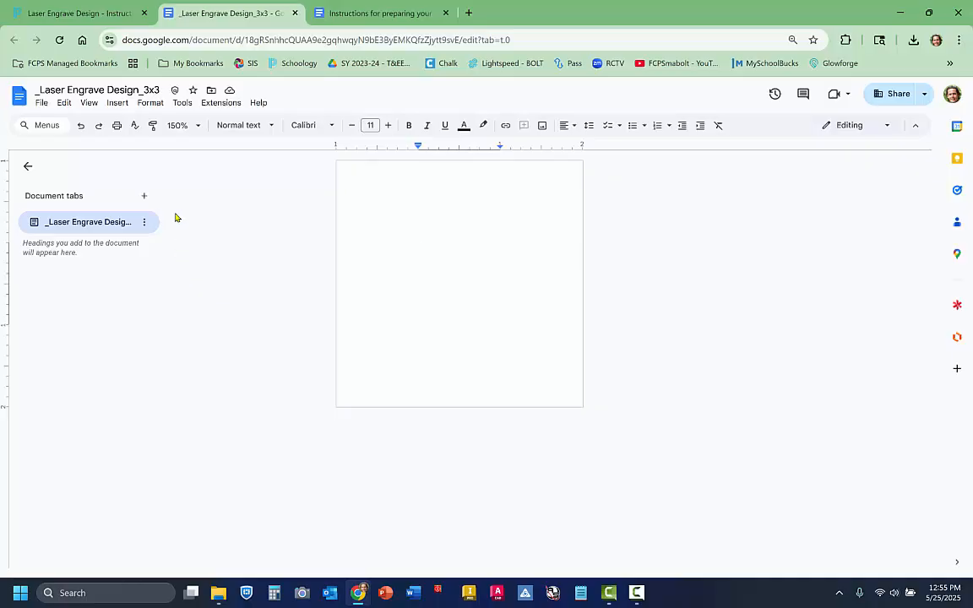
click(197, 126)
click(179, 286)
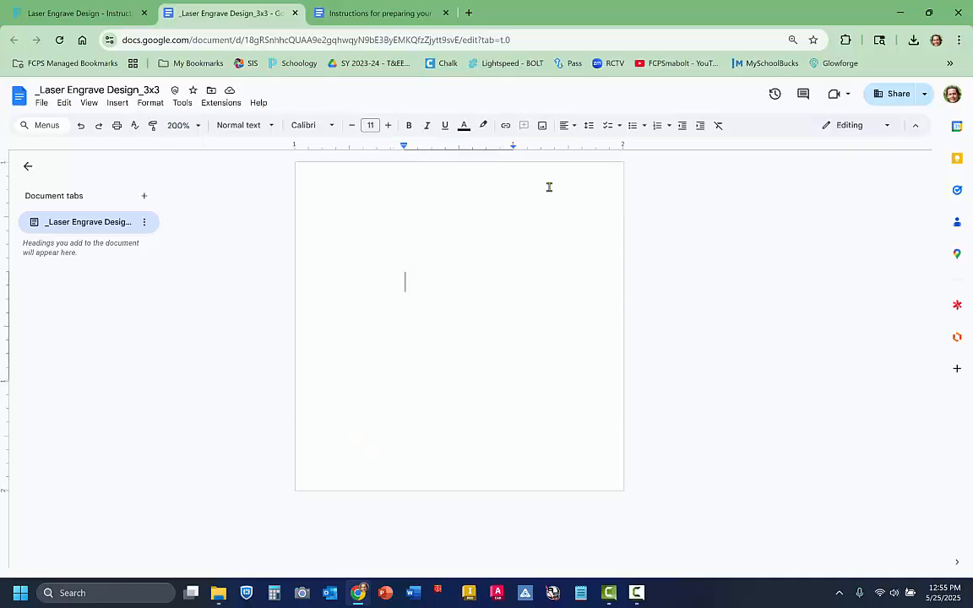
click(27, 166)
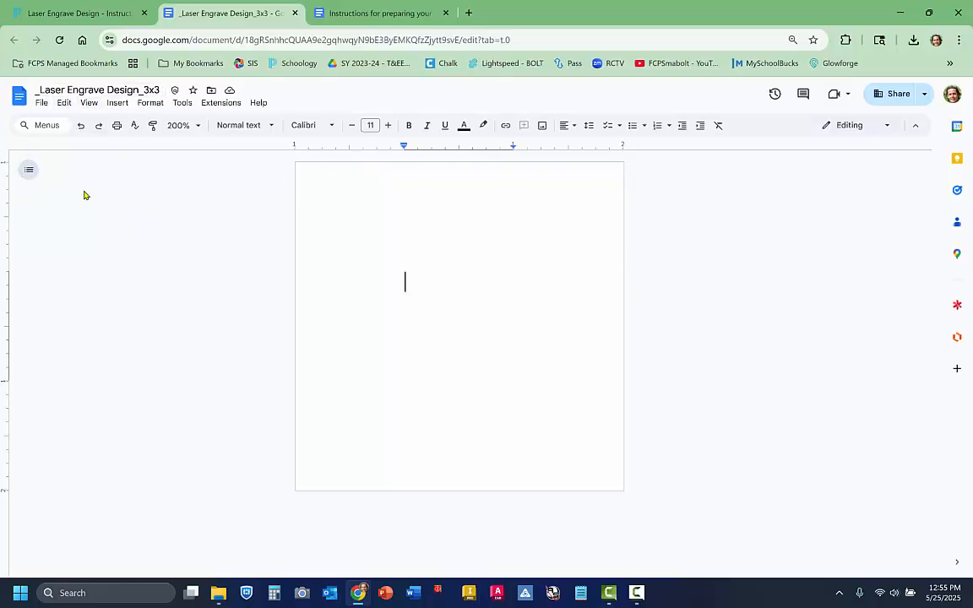
Make a copy of the template named DEMO_Laser Engrave Design_3x3 and close the original document.
click(41, 102)
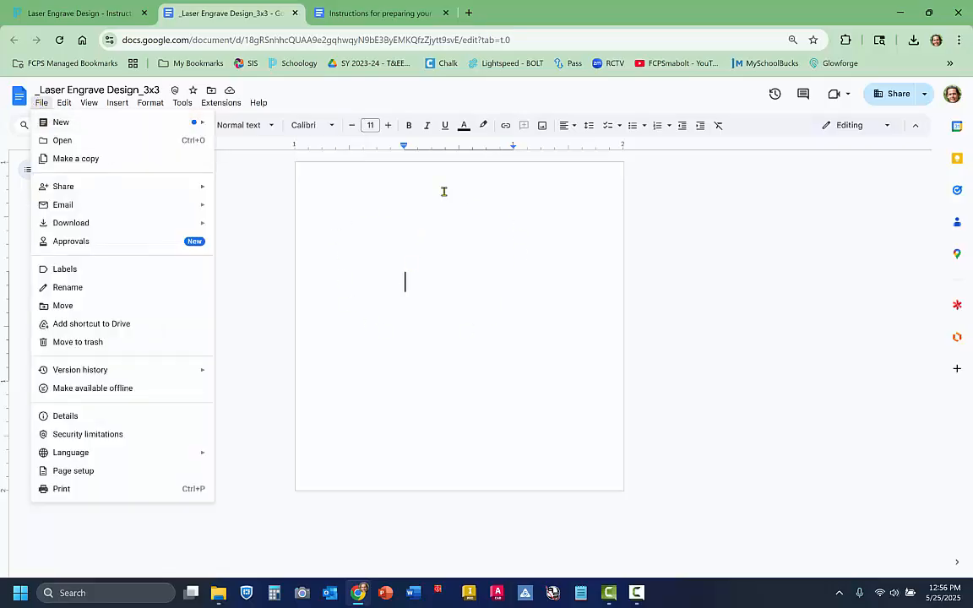
click(117, 160)
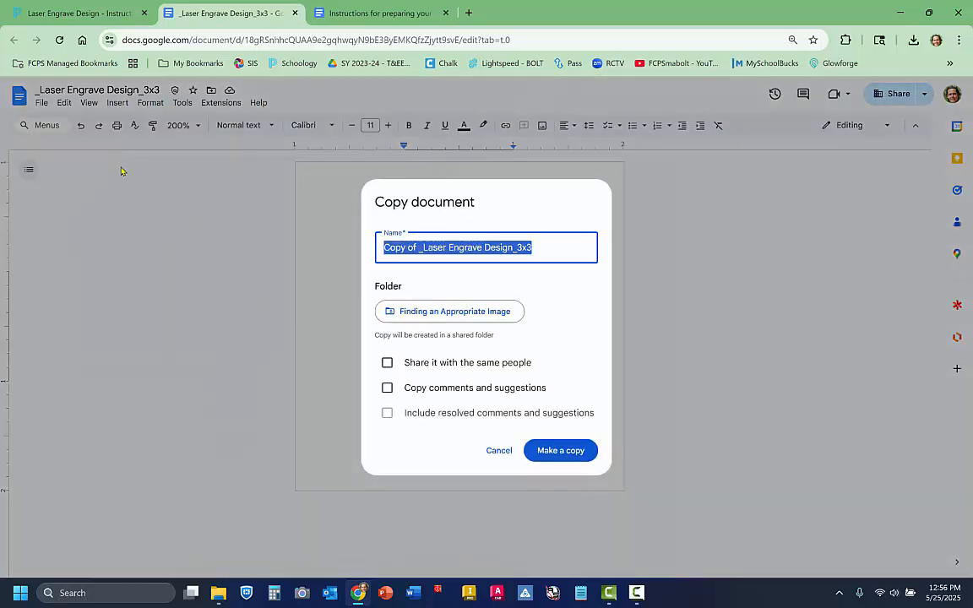
click(431, 248)
drag(419, 247, 261, 250)
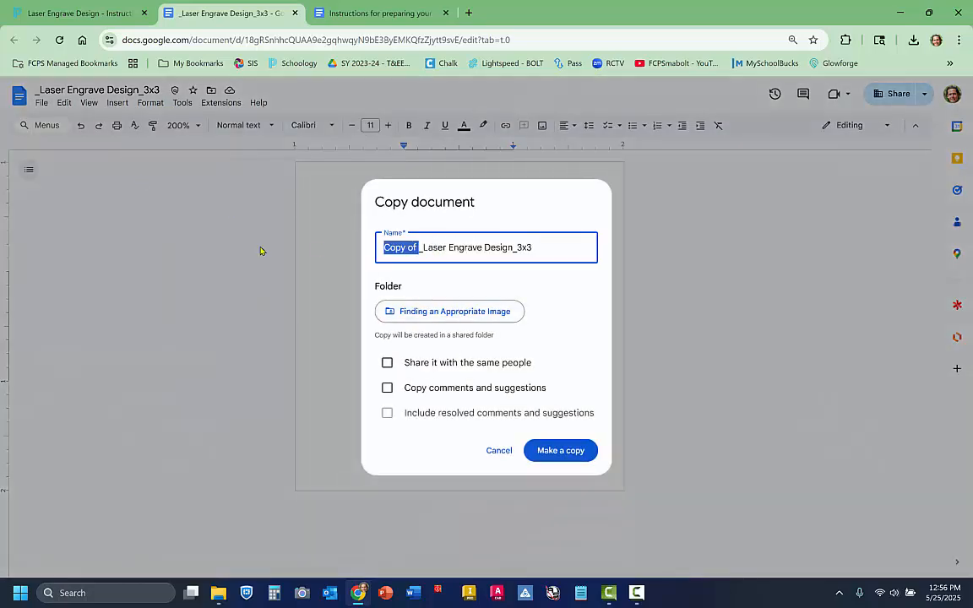
text(DEMO)
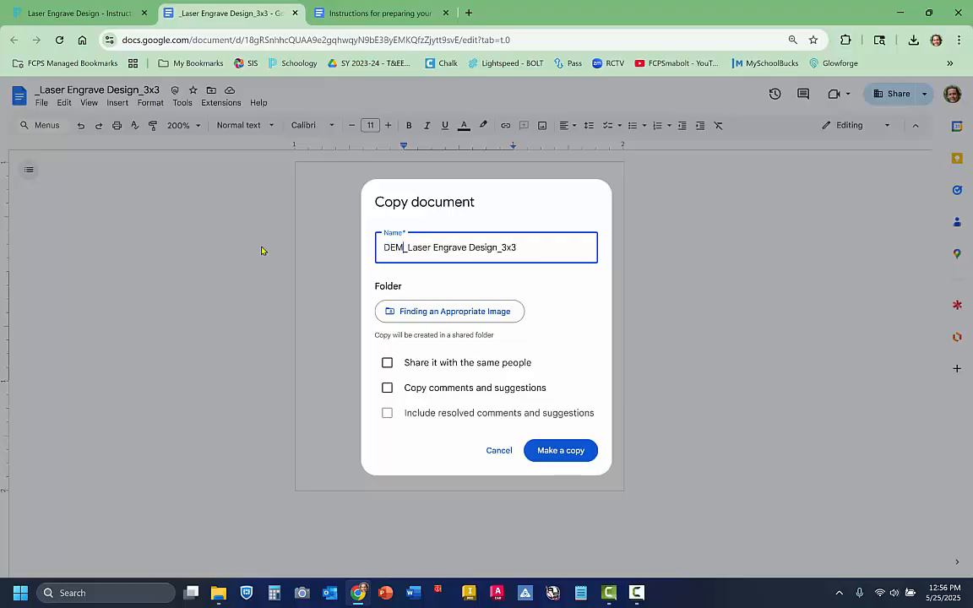
click(561, 450)
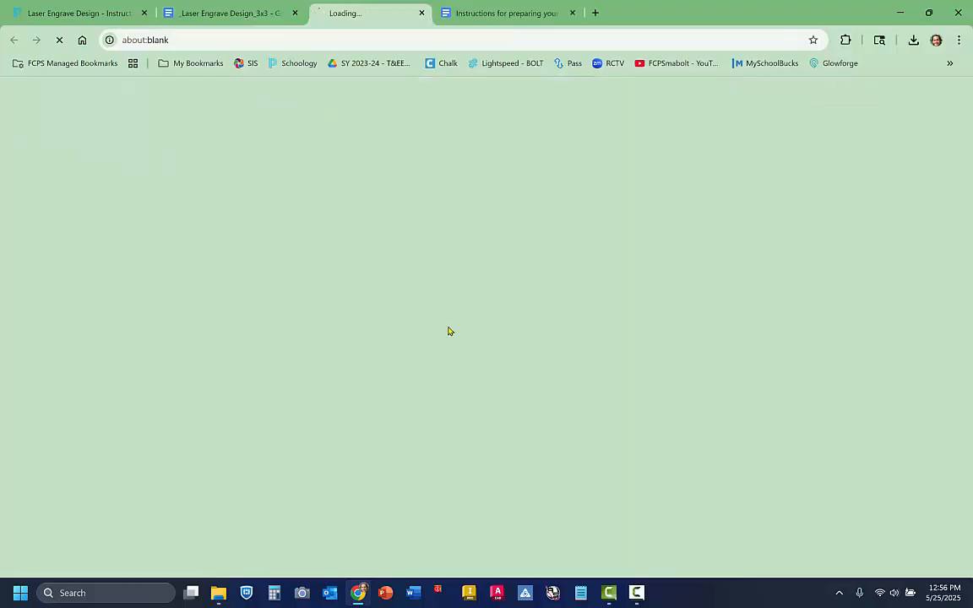
click(295, 13)
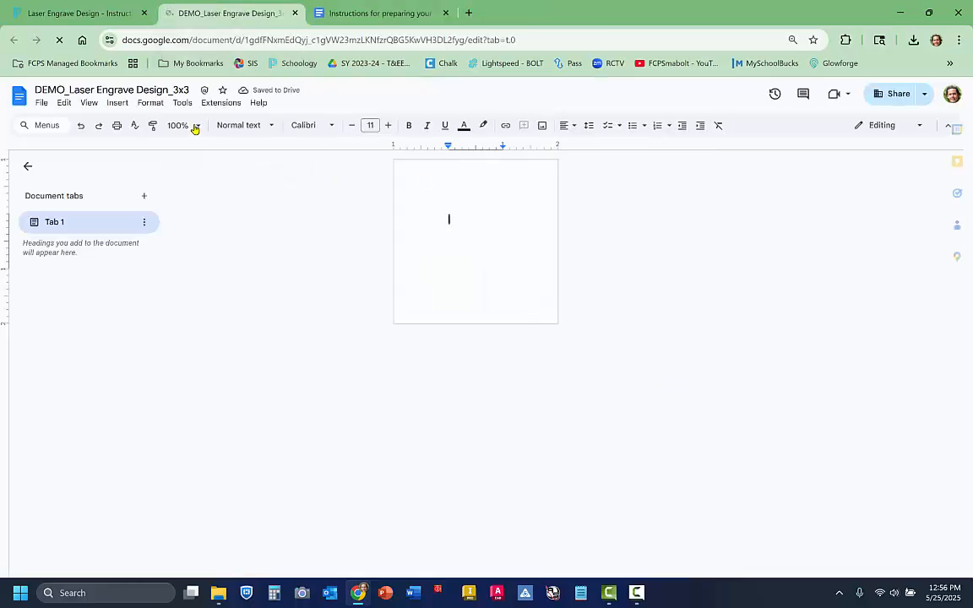
Set the copied document's zoom to 200% and hide the document tabs and outline sidebar.
click(194, 125)
click(183, 266)
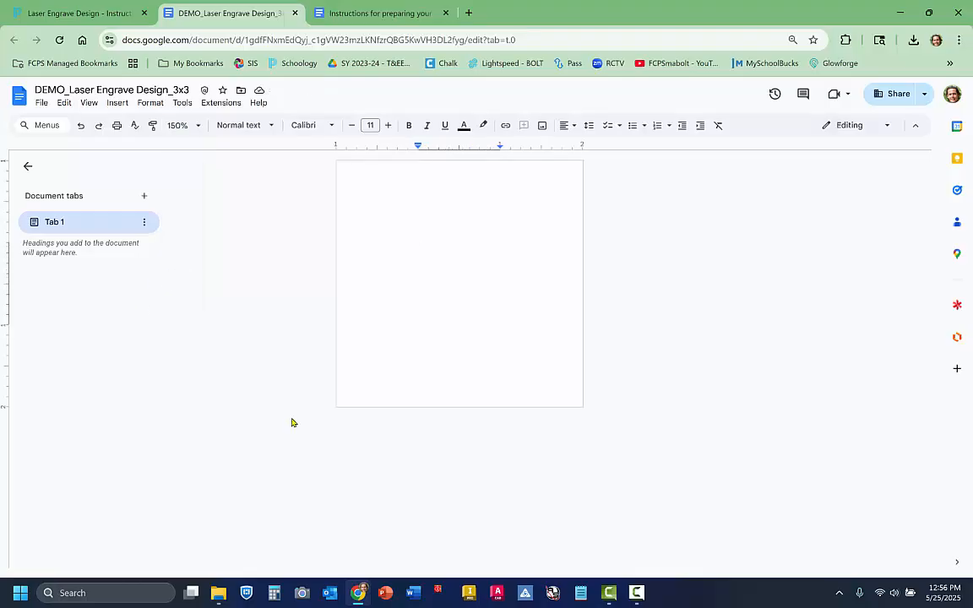
click(196, 126)
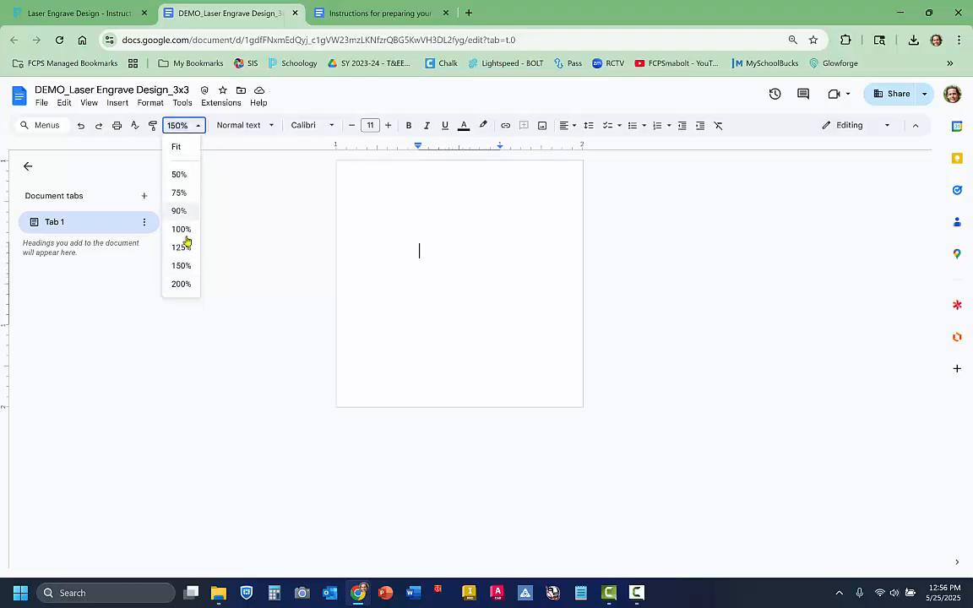
click(184, 285)
click(28, 166)
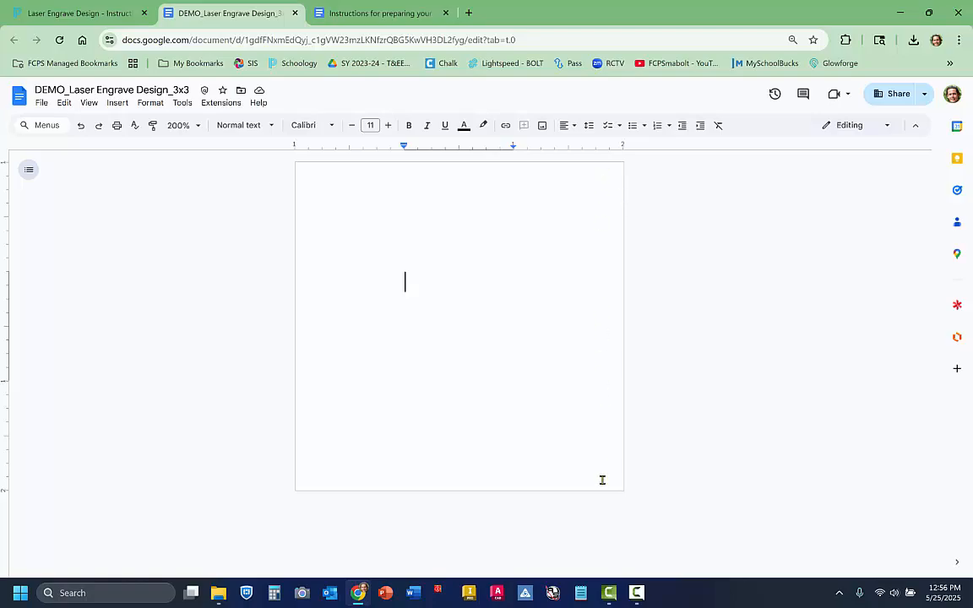
Check the copy's print layout and ruler view settings against step 8 of the instructions document.
click(412, 13)
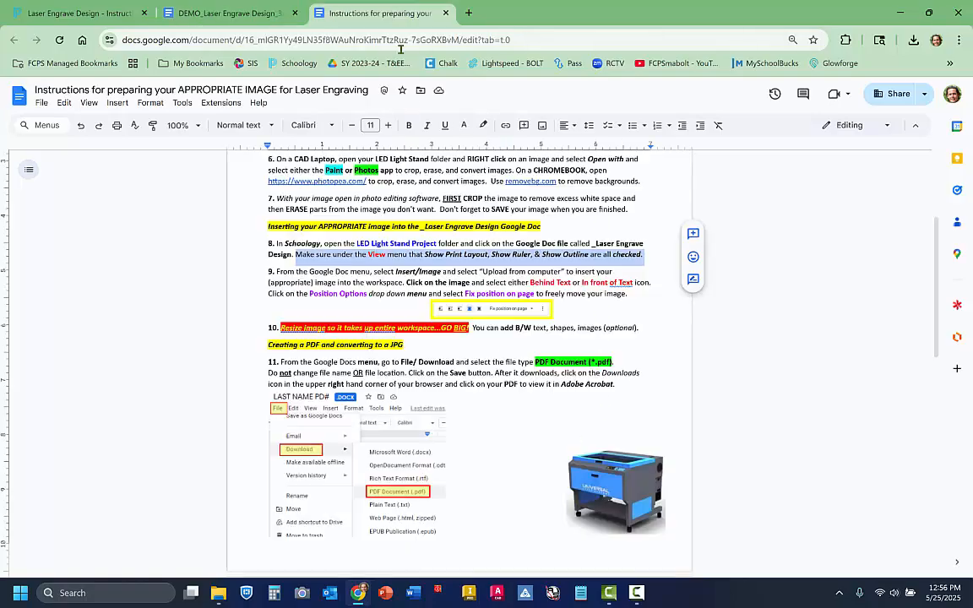
click(483, 234)
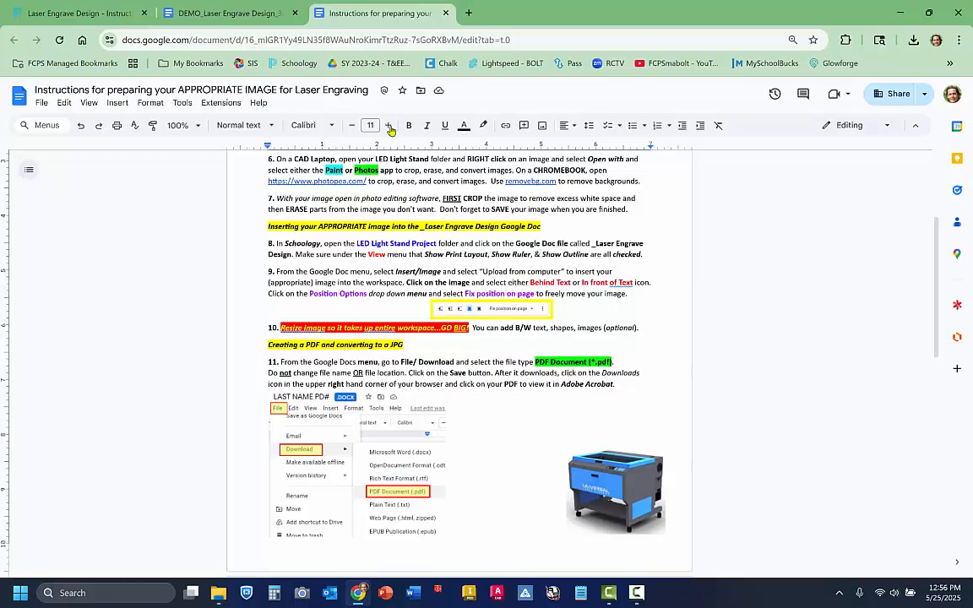
click(246, 15)
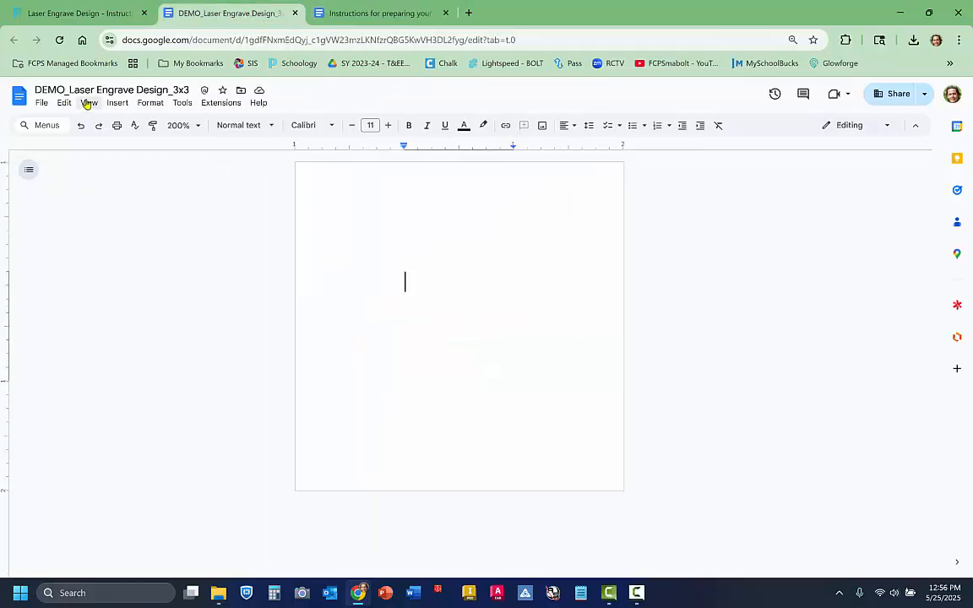
click(87, 102)
click(118, 103)
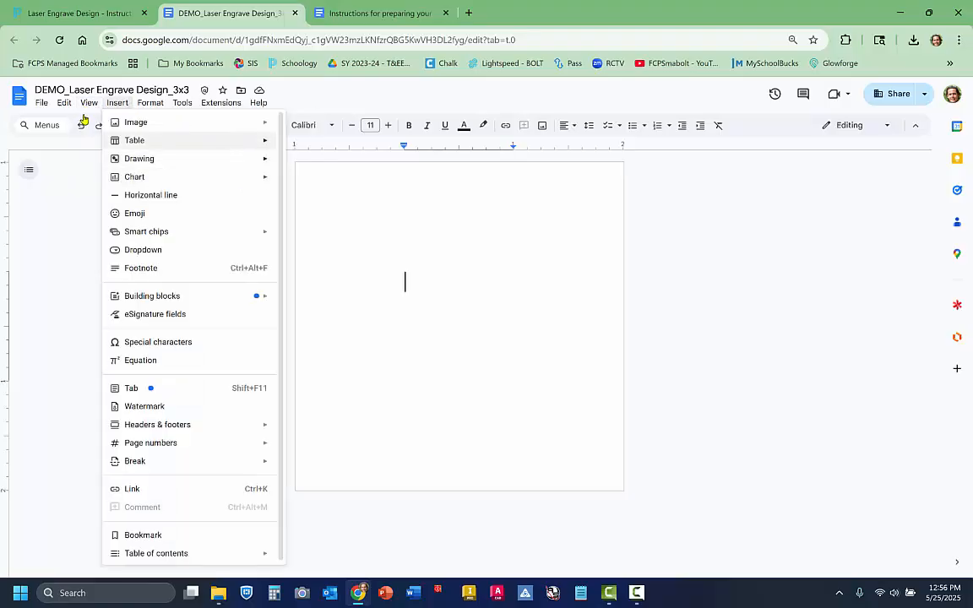
mouse_move(83, 102)
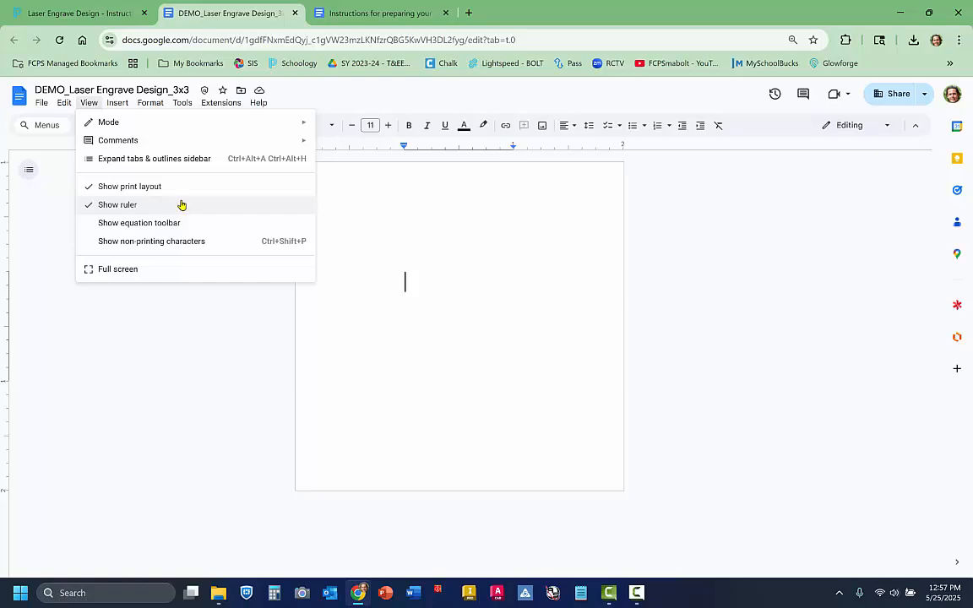
click(385, 14)
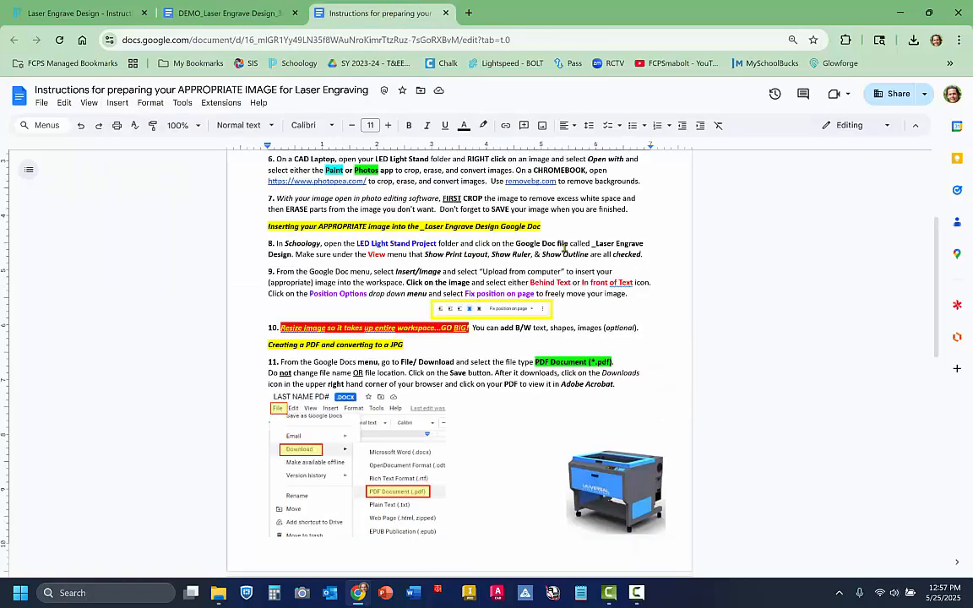
click(201, 15)
click(90, 102)
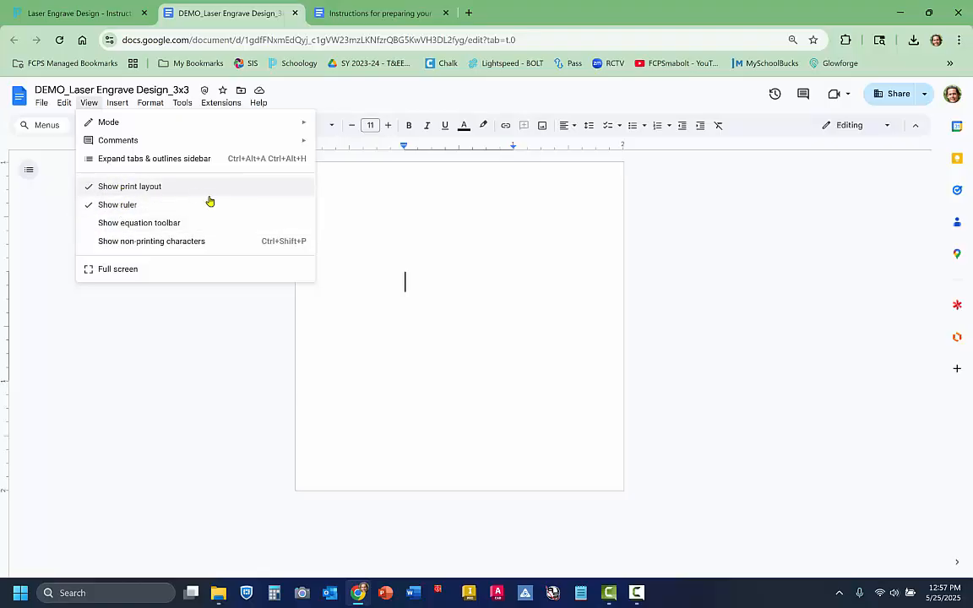
click(354, 285)
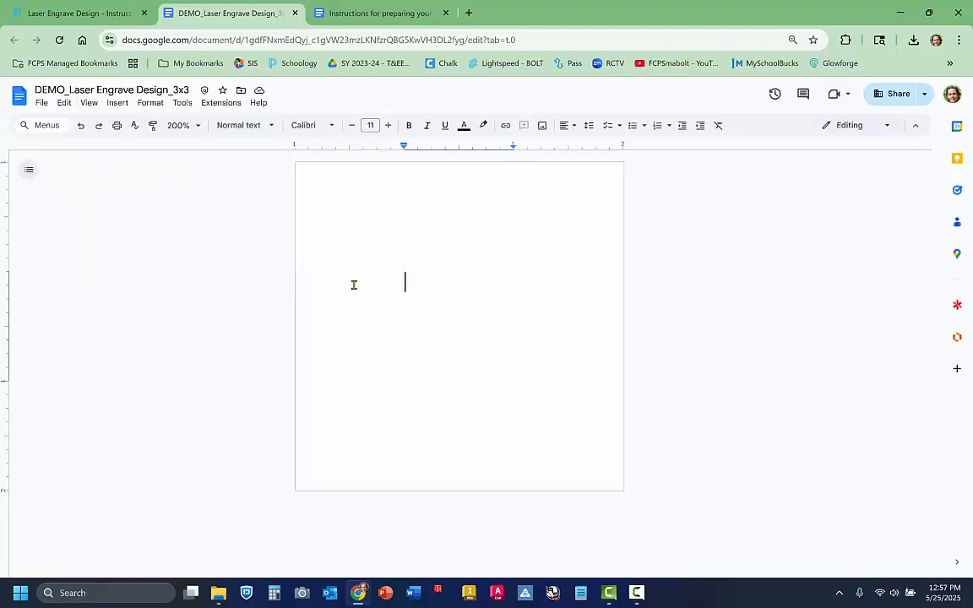
Insert the image German Shephard.jpg from the LED Light Stand folder on the computer.
click(119, 102)
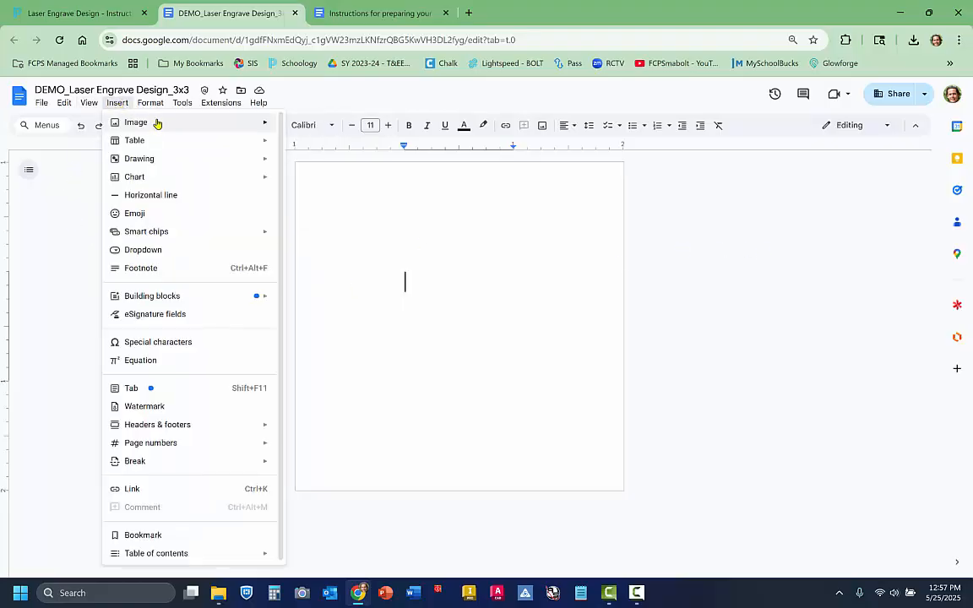
mouse_move(155, 123)
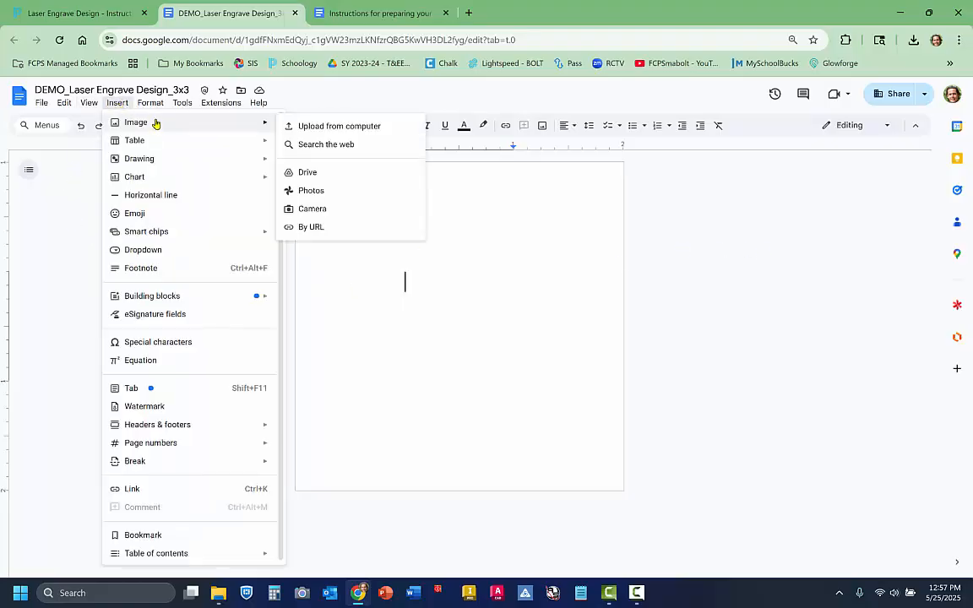
click(343, 129)
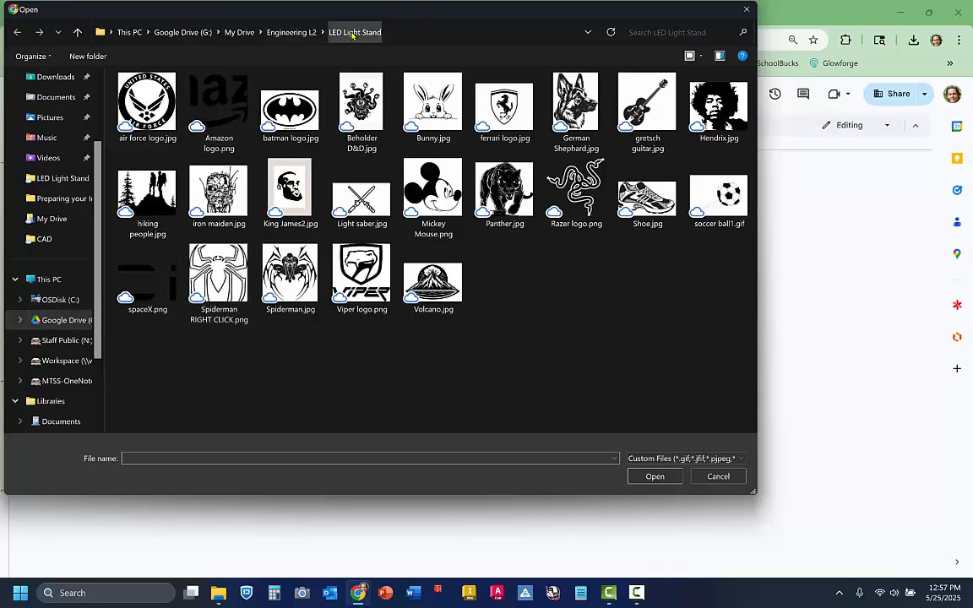
click(587, 97)
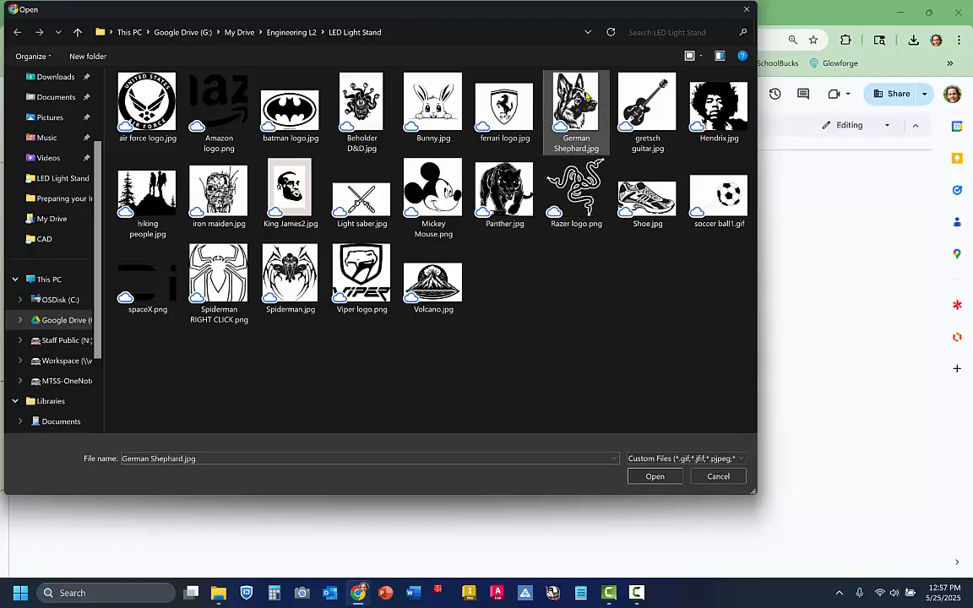
click(657, 477)
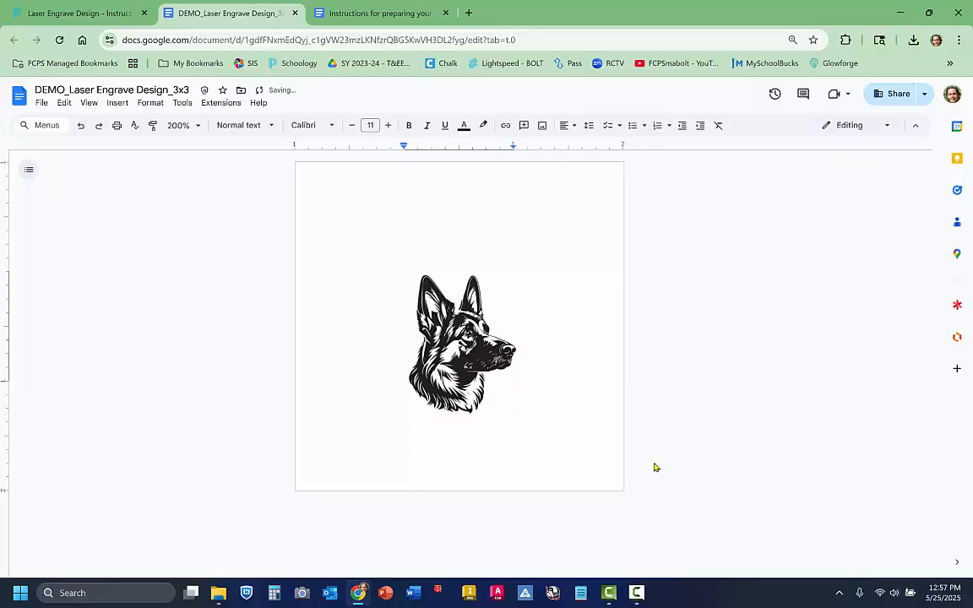
Consult step 9 of the instructions, then place the dog image in front of text with its position fixed on the page.
click(423, 315)
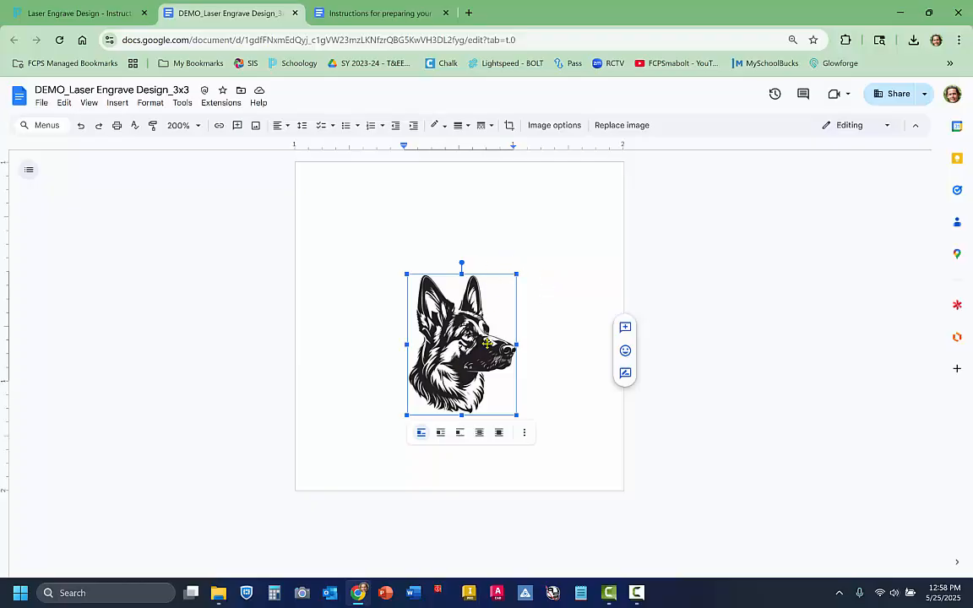
click(377, 15)
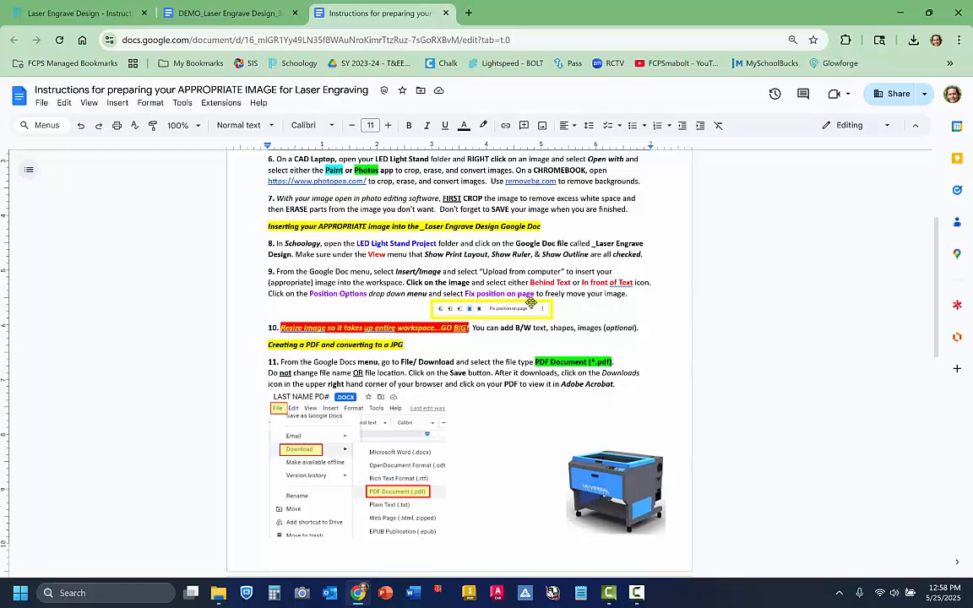
click(207, 12)
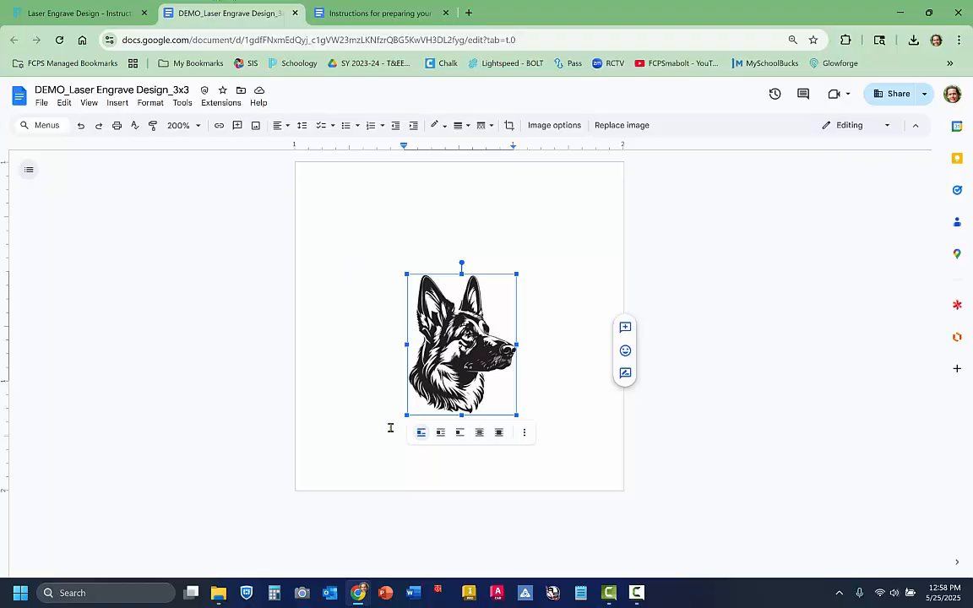
double_click(594, 329)
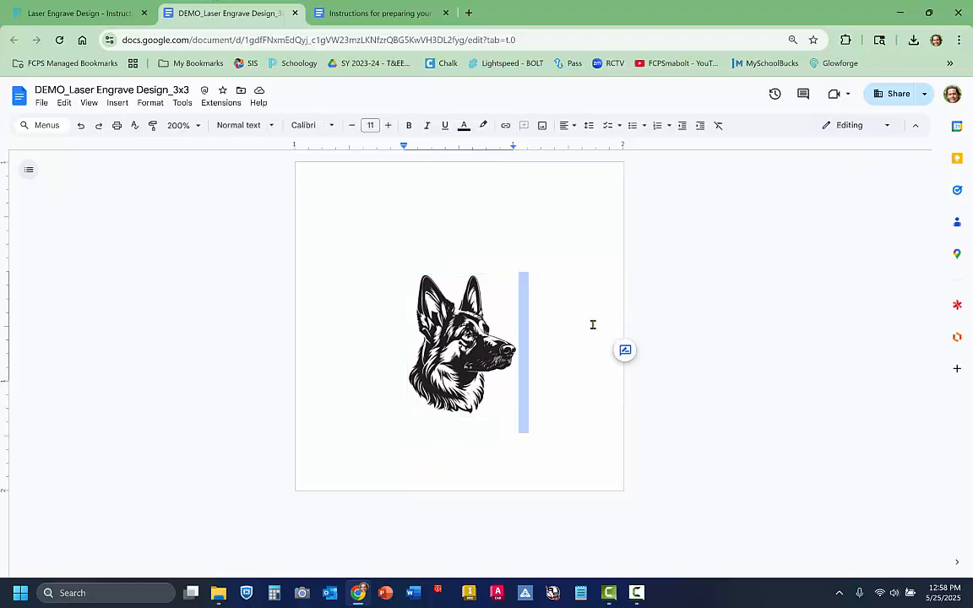
click(441, 348)
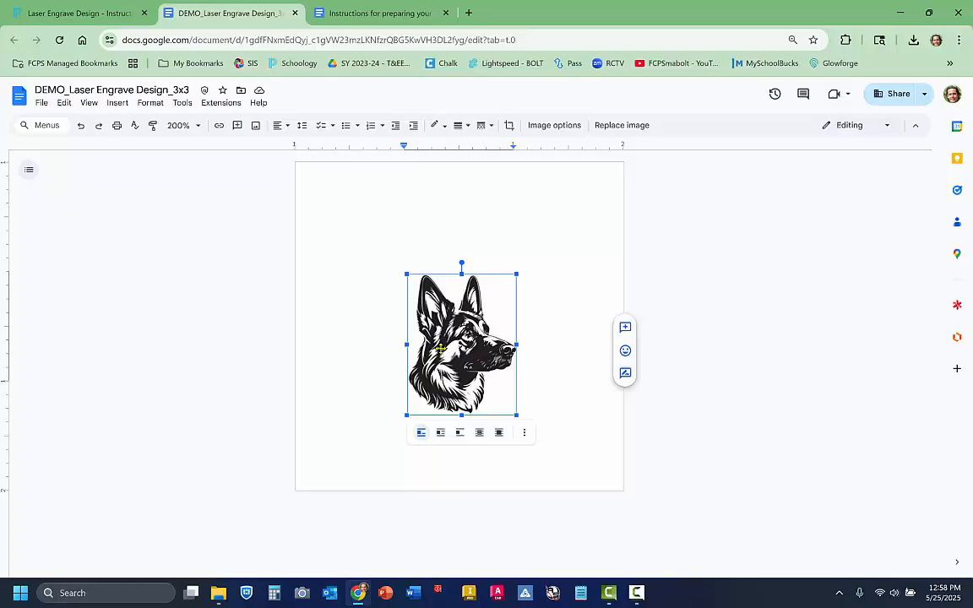
click(498, 433)
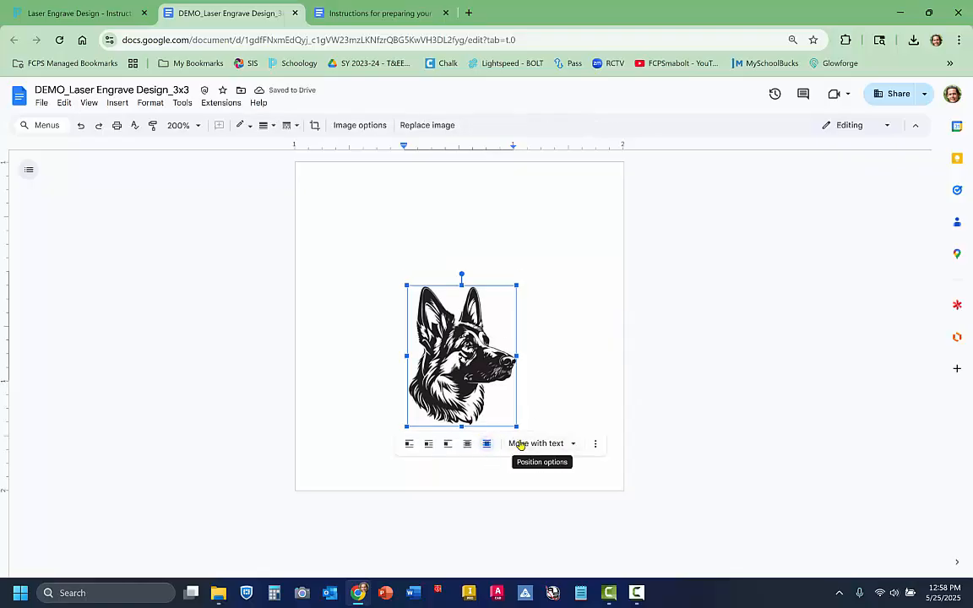
click(572, 444)
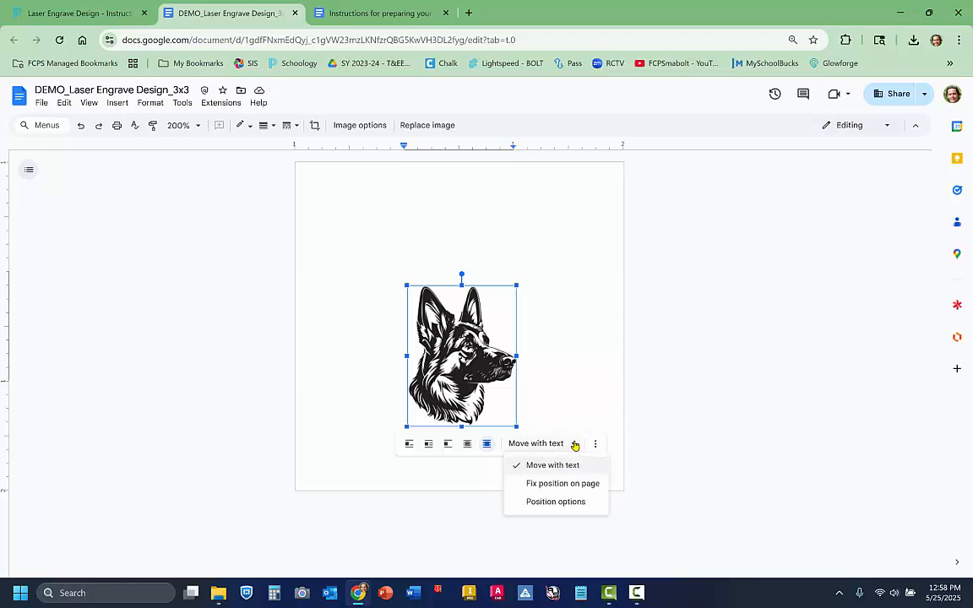
click(559, 484)
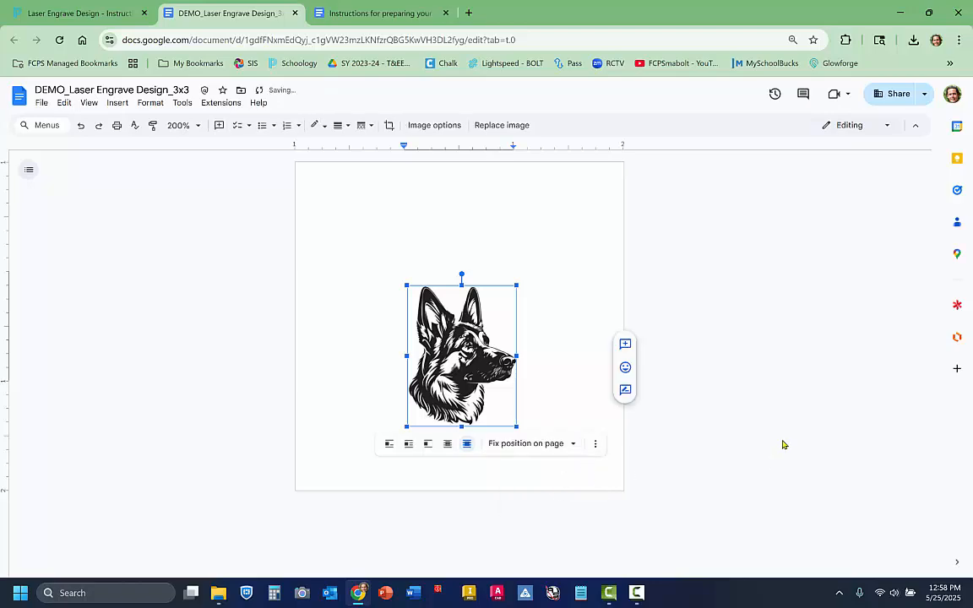
click(577, 359)
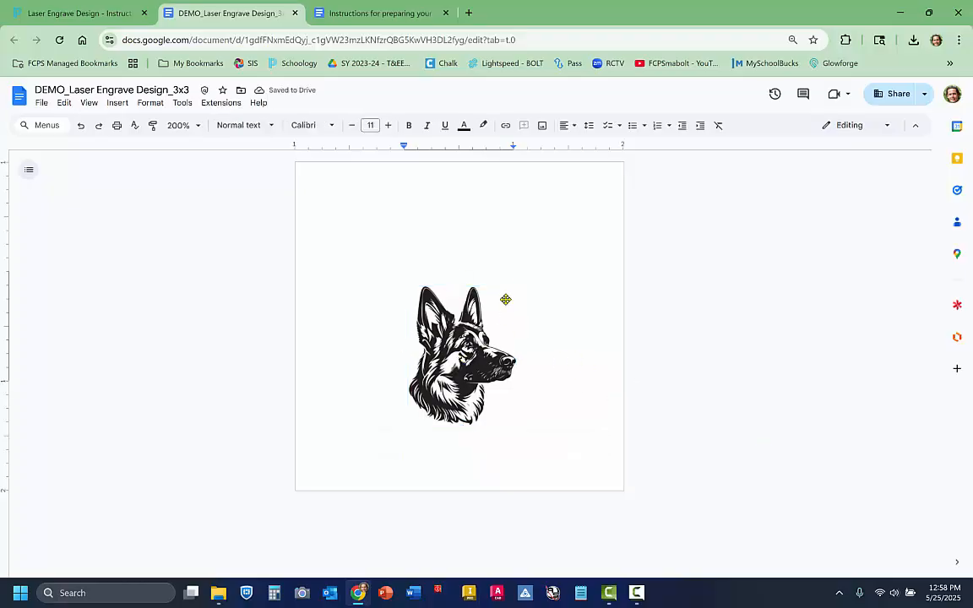
Move the dog image to the page's upper-left area and enlarge it proportionally to nearly fill the page height.
drag(505, 297, 428, 191)
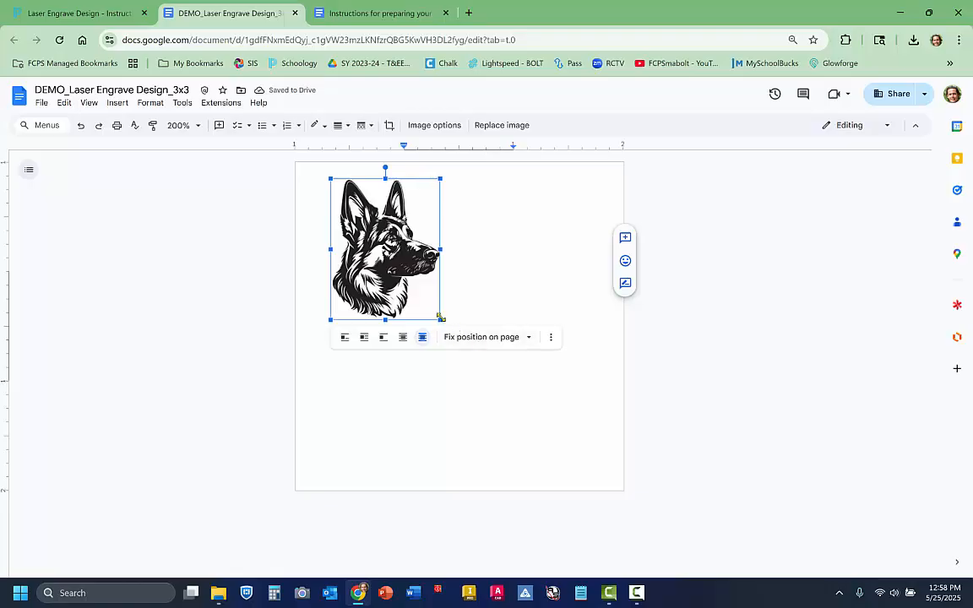
drag(440, 318, 566, 439)
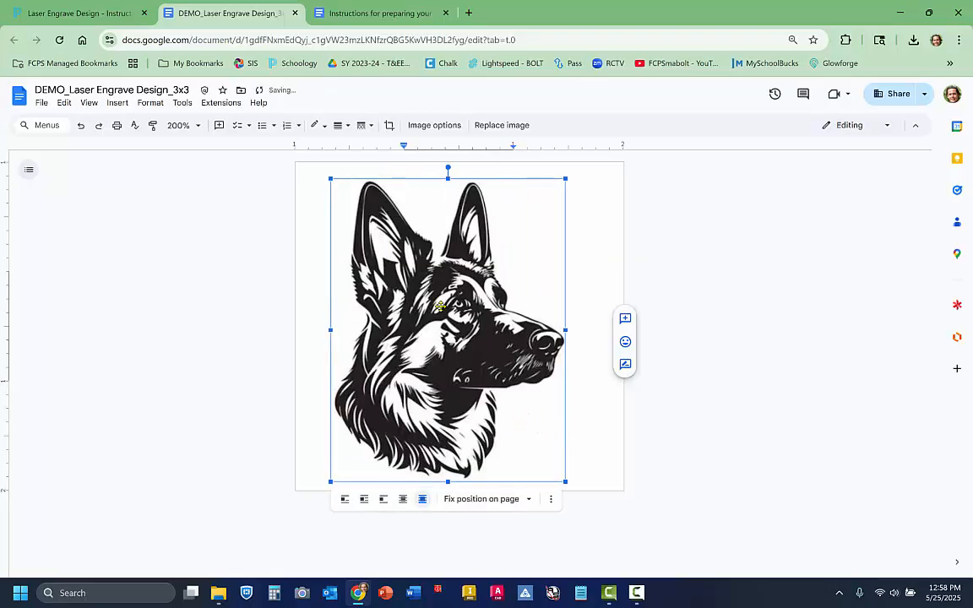
drag(331, 182, 321, 175)
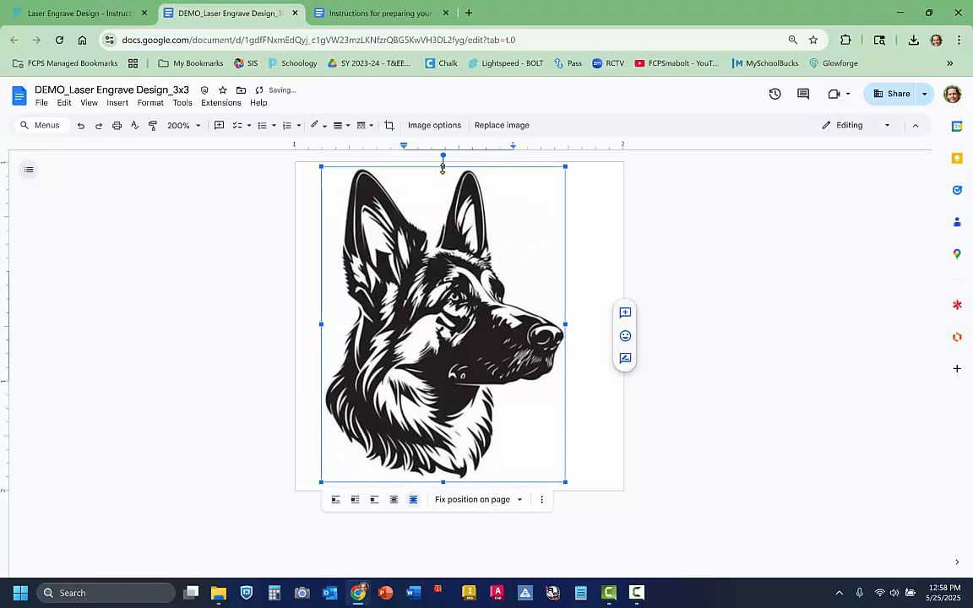
click(723, 367)
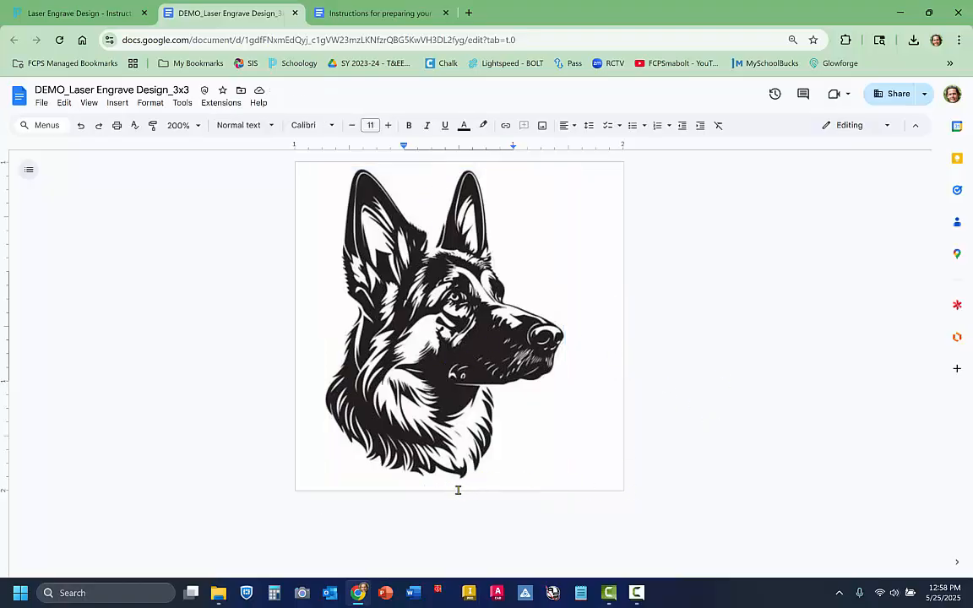
Move the dog image toward the page's center and consult step 10 of the instructions document.
drag(435, 335, 450, 338)
click(397, 13)
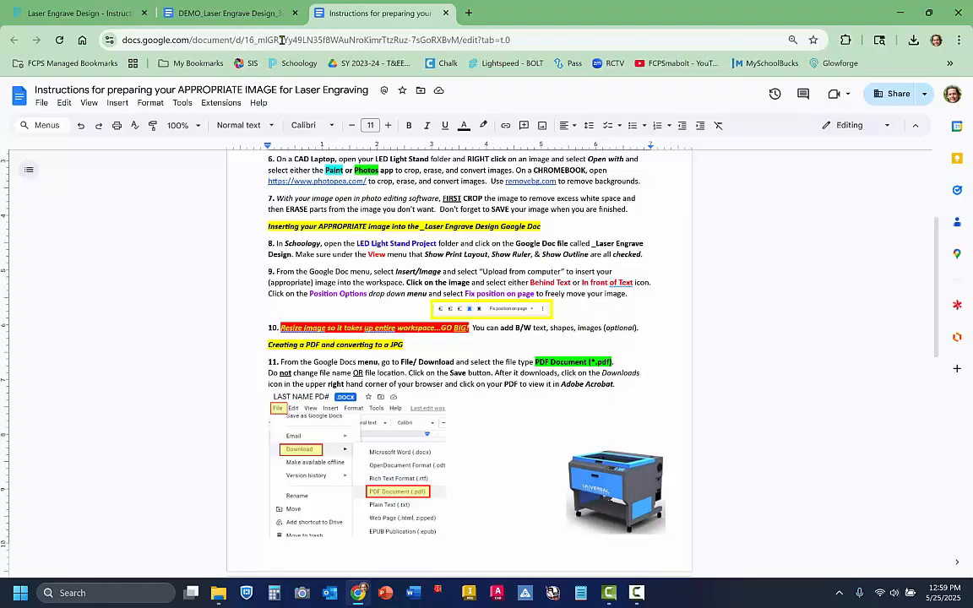
click(229, 13)
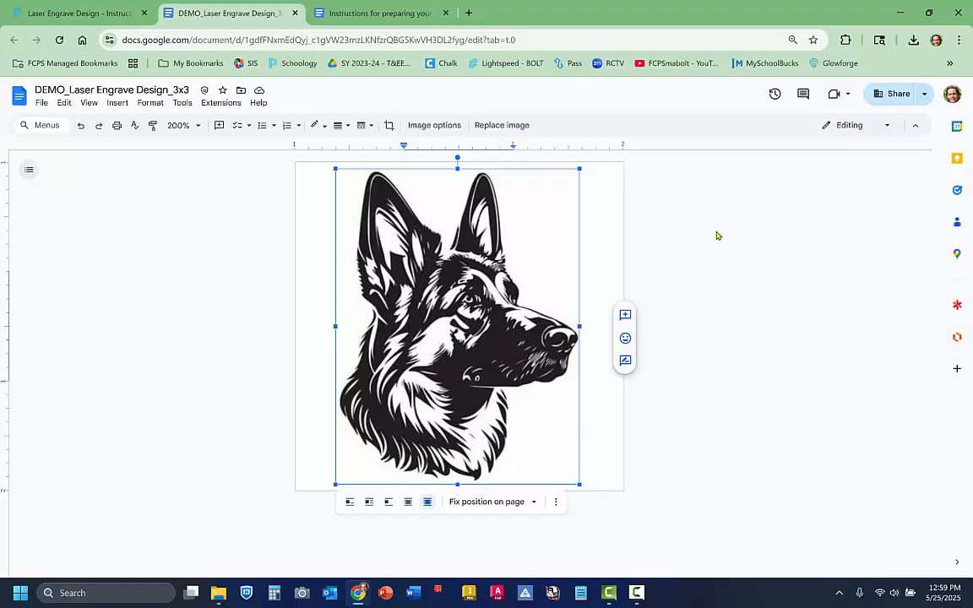
Enlarge the dog image slightly from its lower-right and upper-left corners to fill the page height.
click(683, 336)
click(458, 373)
drag(580, 484, 584, 490)
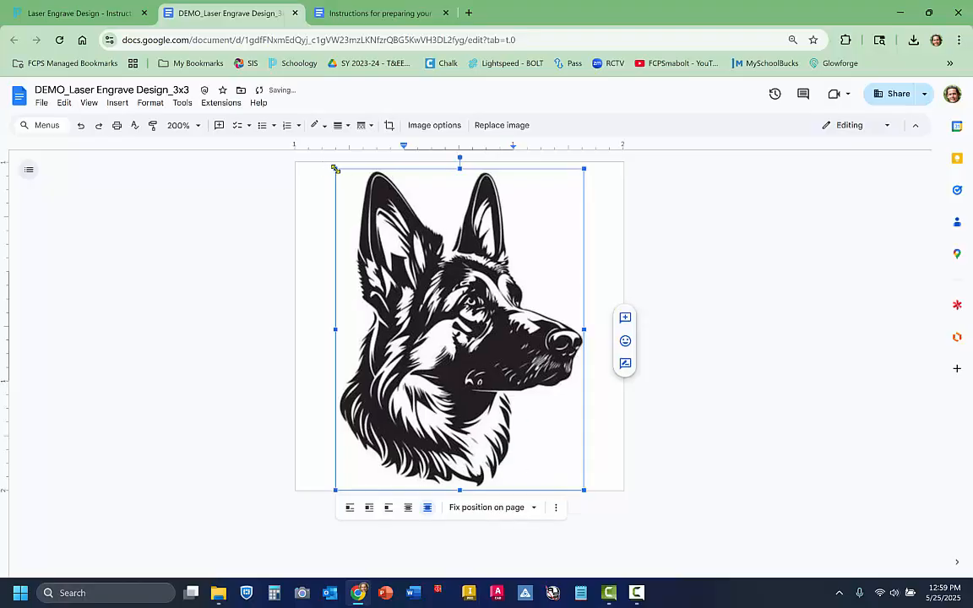
drag(334, 166, 331, 164)
click(854, 302)
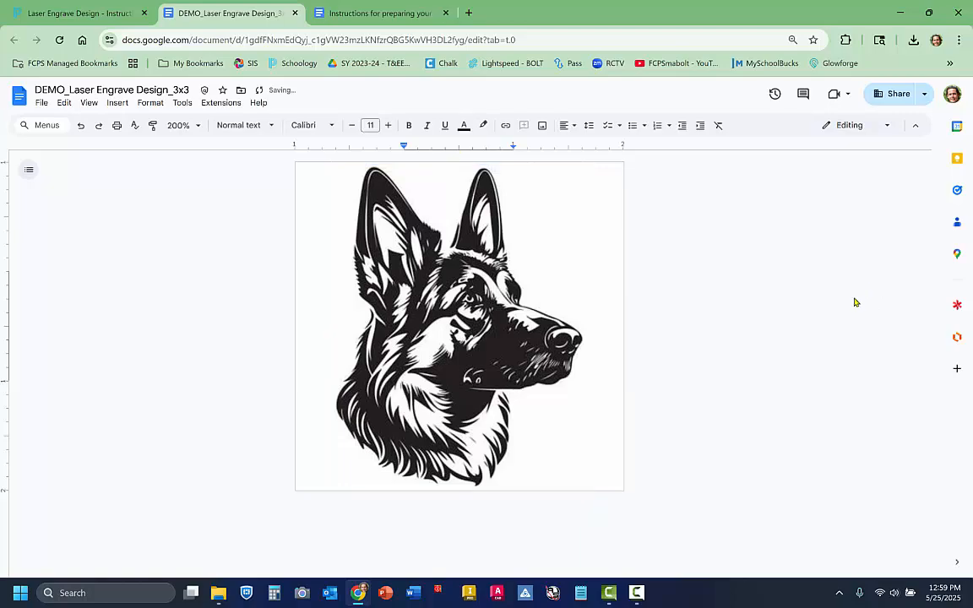
Fine-tune the dog image's position in small increments to center it within the page.
drag(443, 339, 450, 337)
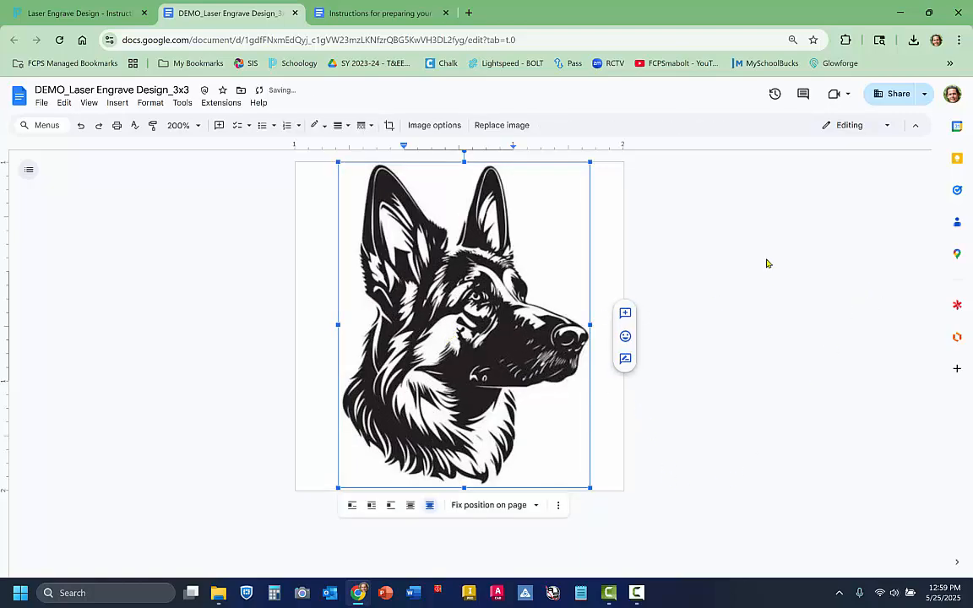
key(Down)
key(Down)
key(Down)
key(Down)
key(Down)
key(Down)
key(Down)
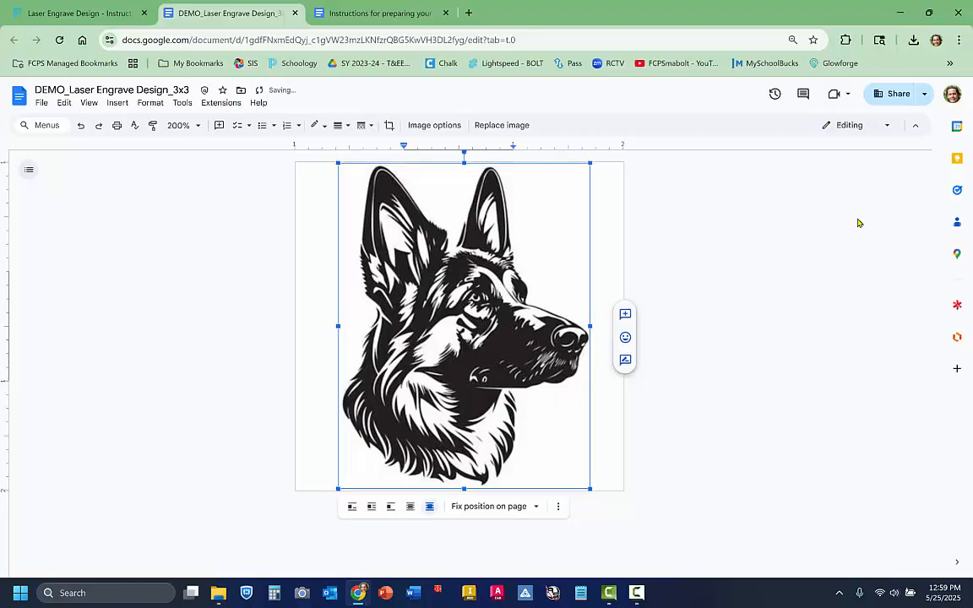
key(Up)
key(Up)
key(Up)
key(Up)
key(Up)
key(Left)
key(Left)
key(Left)
key(Right)
key(Right)
key(Right)
key(Right)
key(Right)
key(Right)
key(Right)
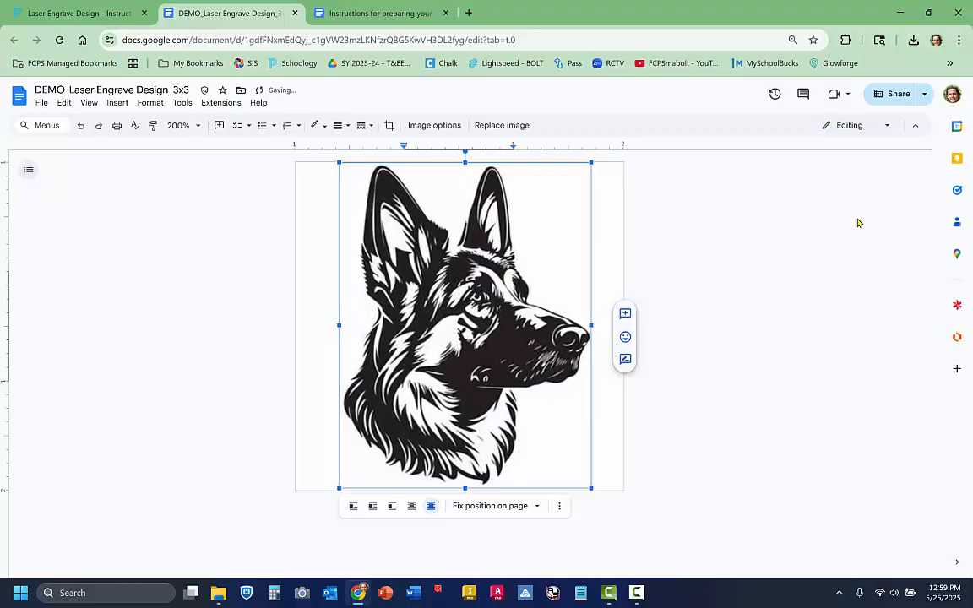
key(Right)
key(Down)
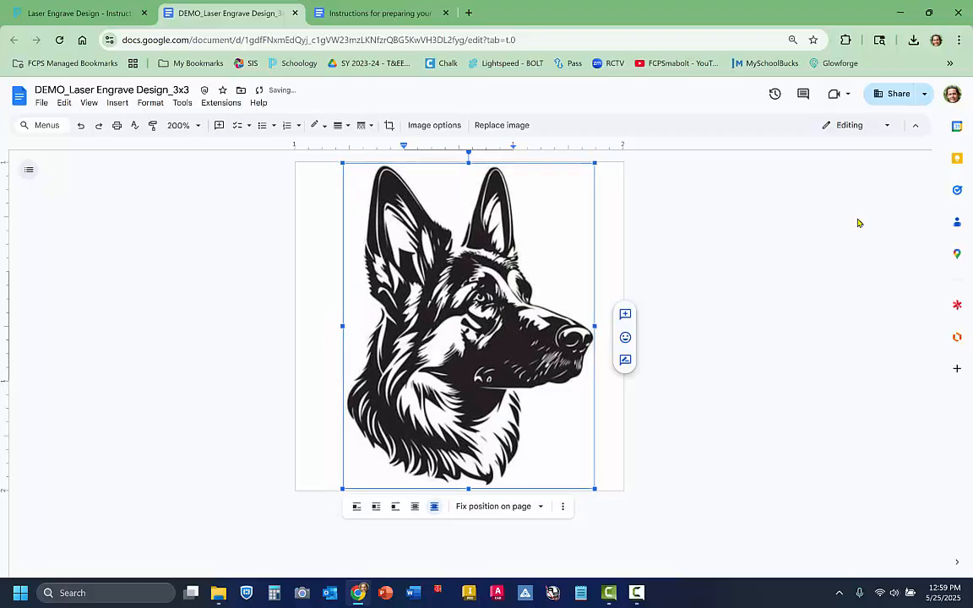
key(Down)
key(Right)
key(Right)
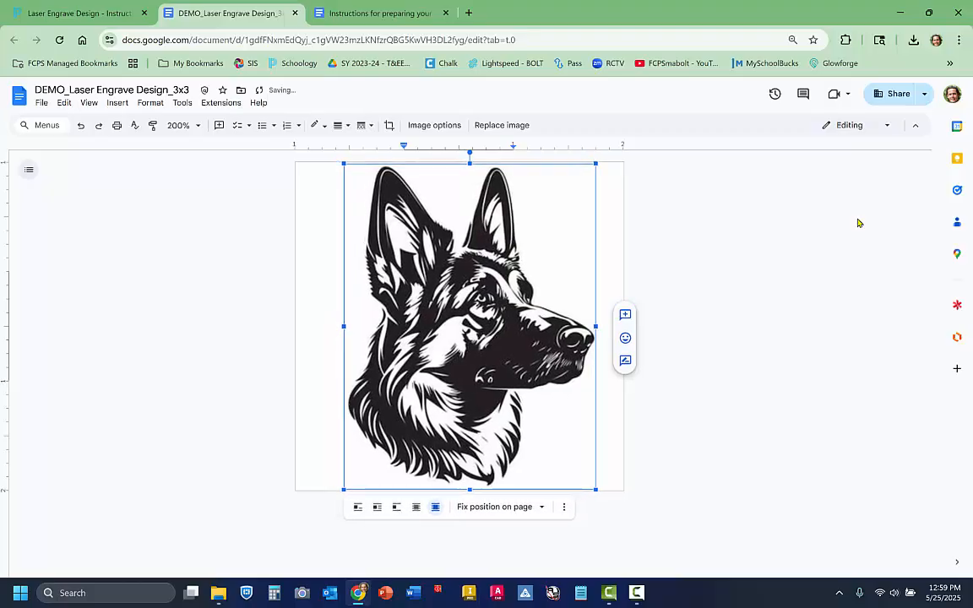
key(Left)
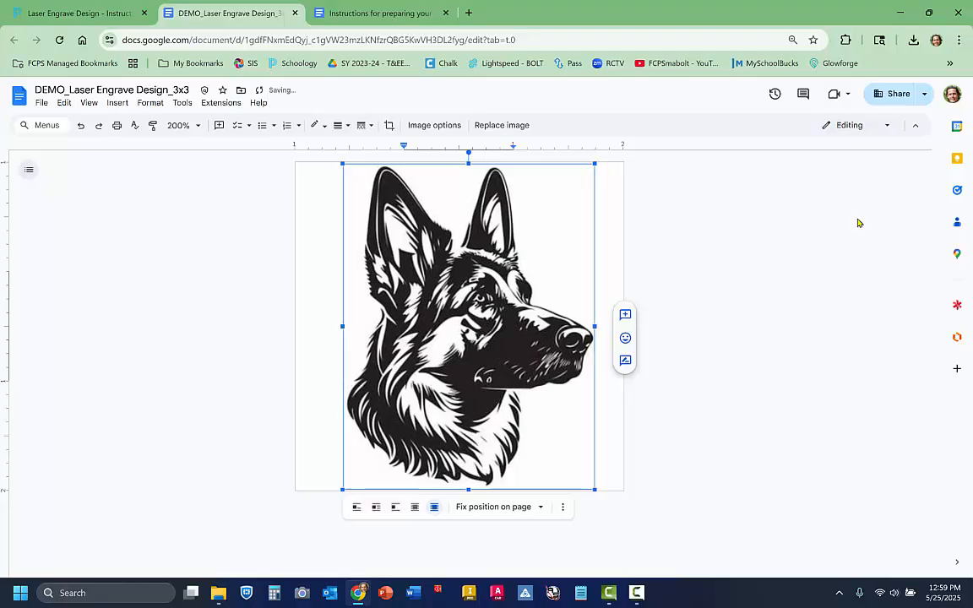
key(Left)
key(Left)
key(Left)
key(Left)
key(Left)
key(Left)
key(Left)
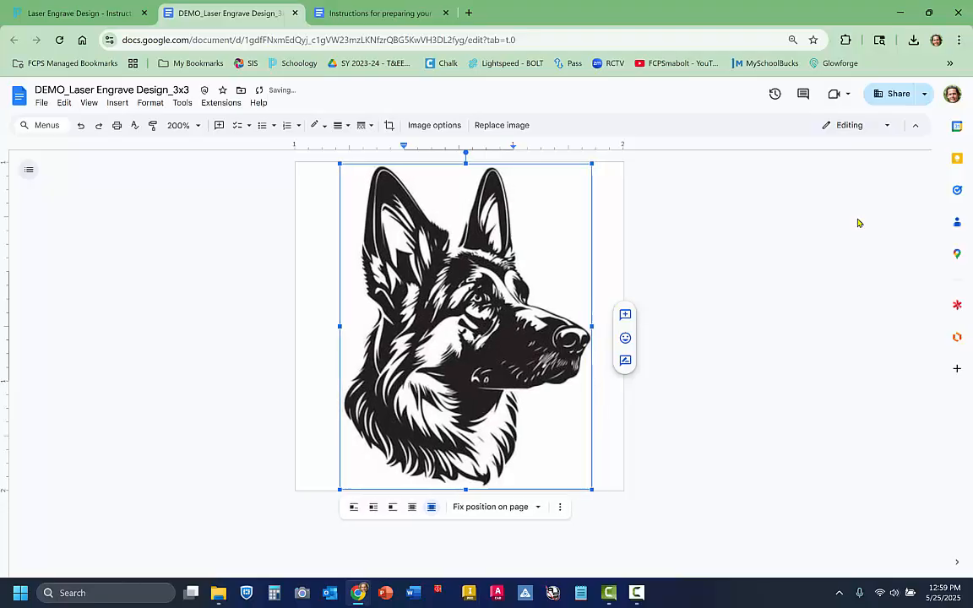
key(Left)
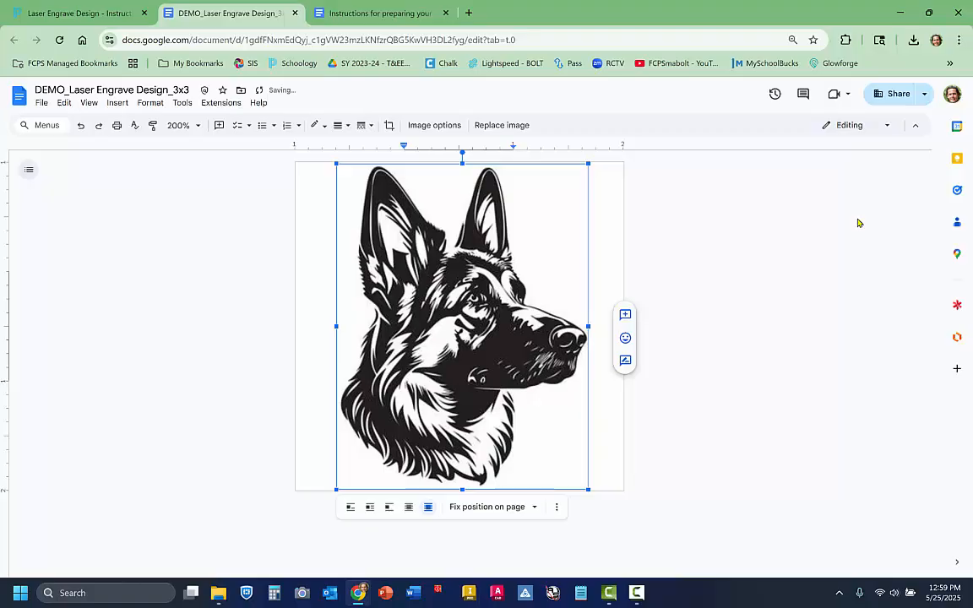
click(883, 222)
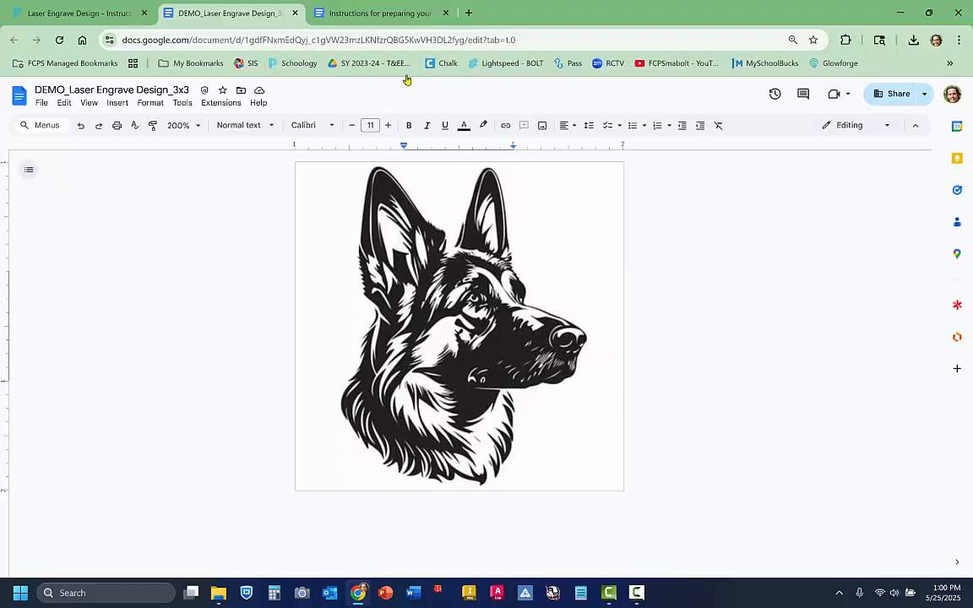
Review the instructions, then make a copy of the demo engraving document named INVERSE_Laser Engrave Design_3x3.
click(368, 12)
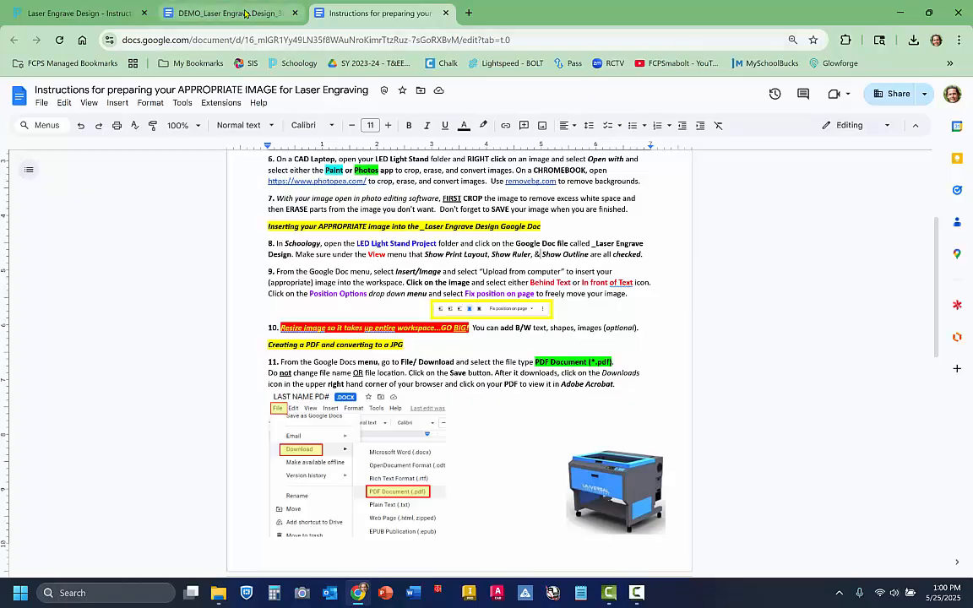
click(216, 13)
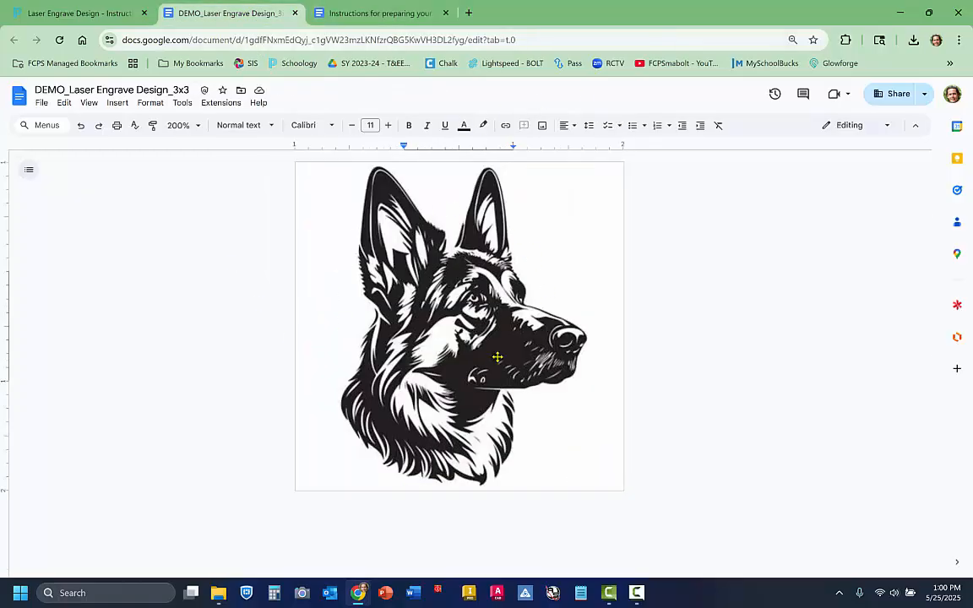
click(42, 103)
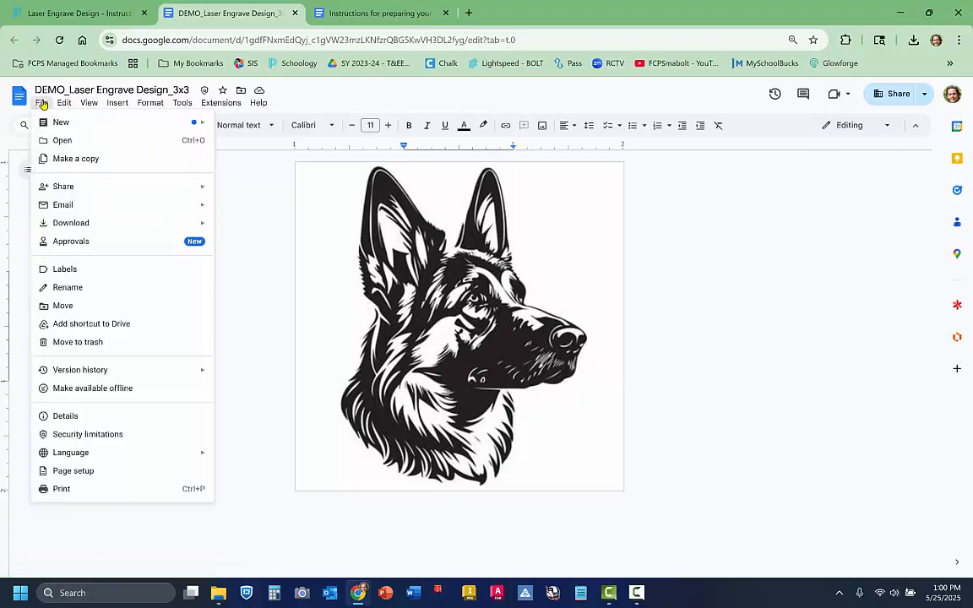
click(66, 158)
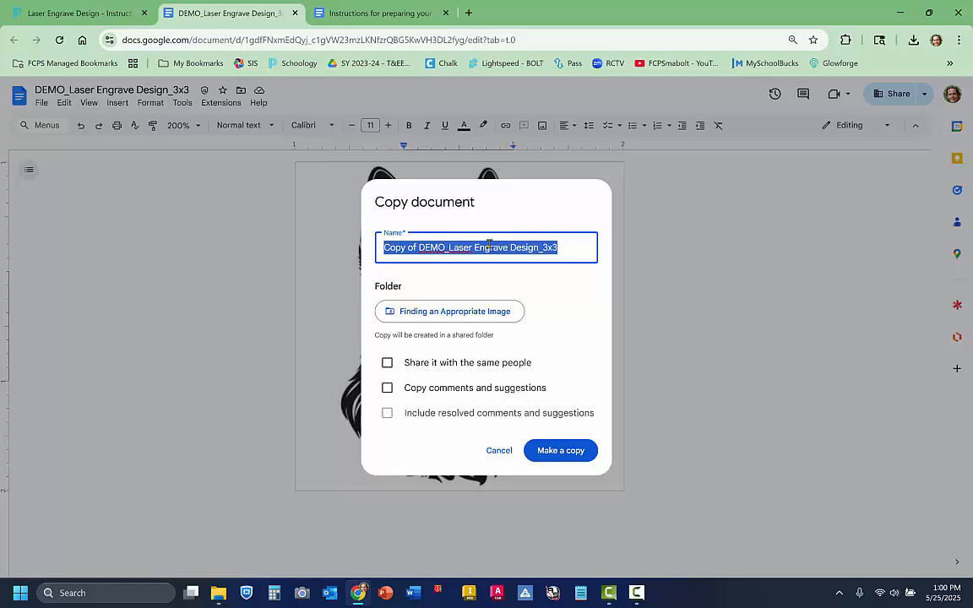
click(431, 258)
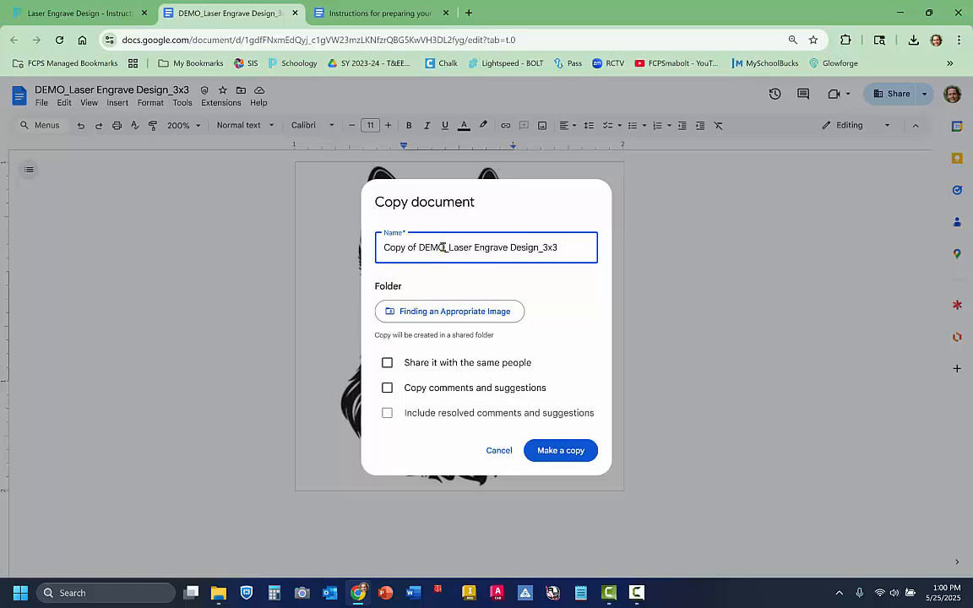
drag(443, 248, 332, 248)
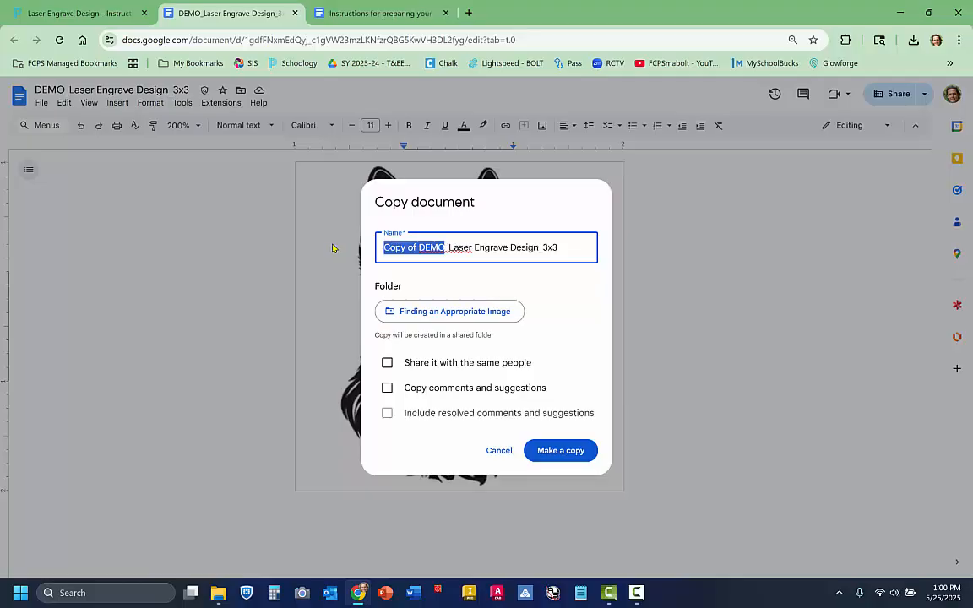
text(INVERSE)
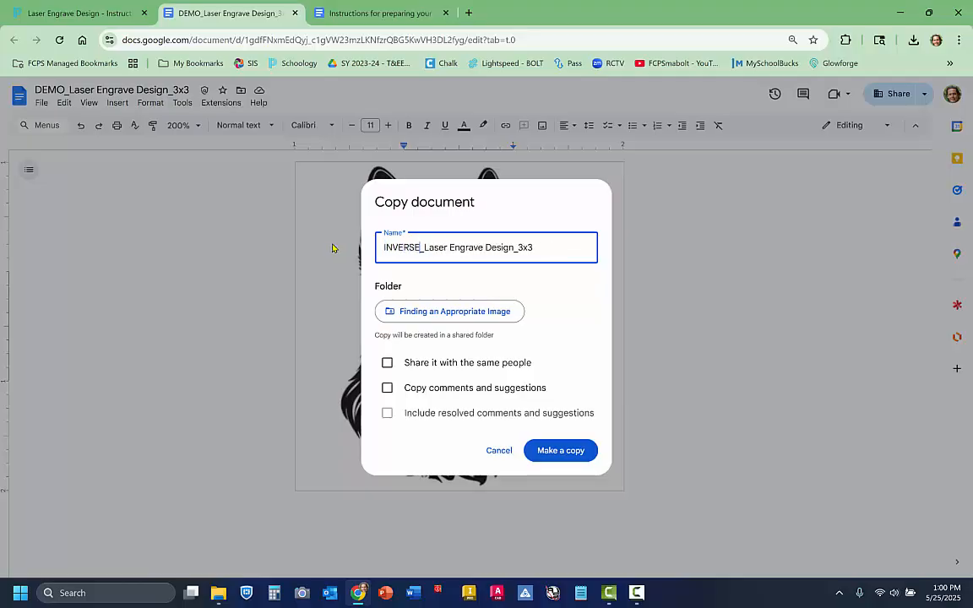
click(561, 450)
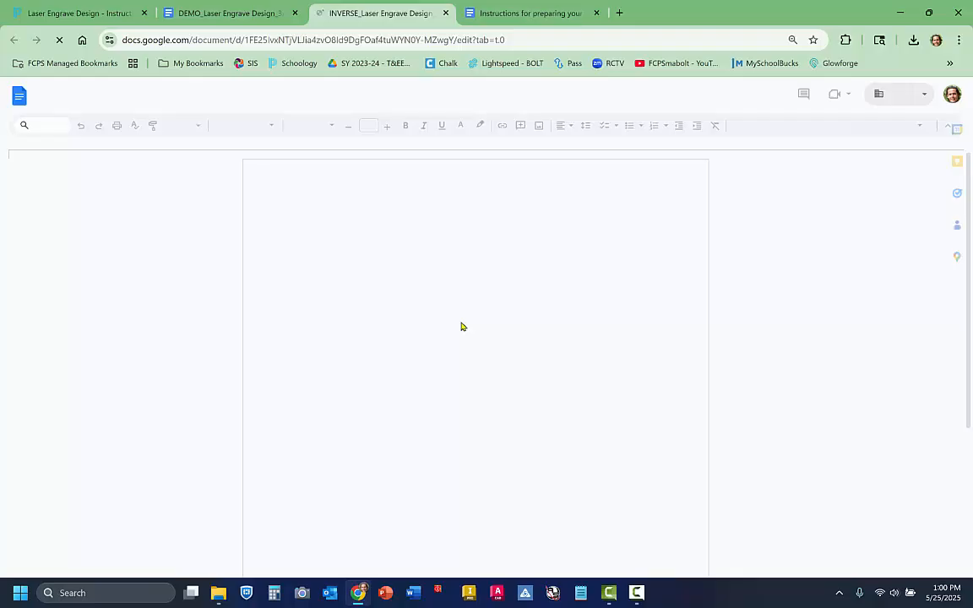
Delete the dog image from the new copy and set the document zoom to 200%.
click(480, 239)
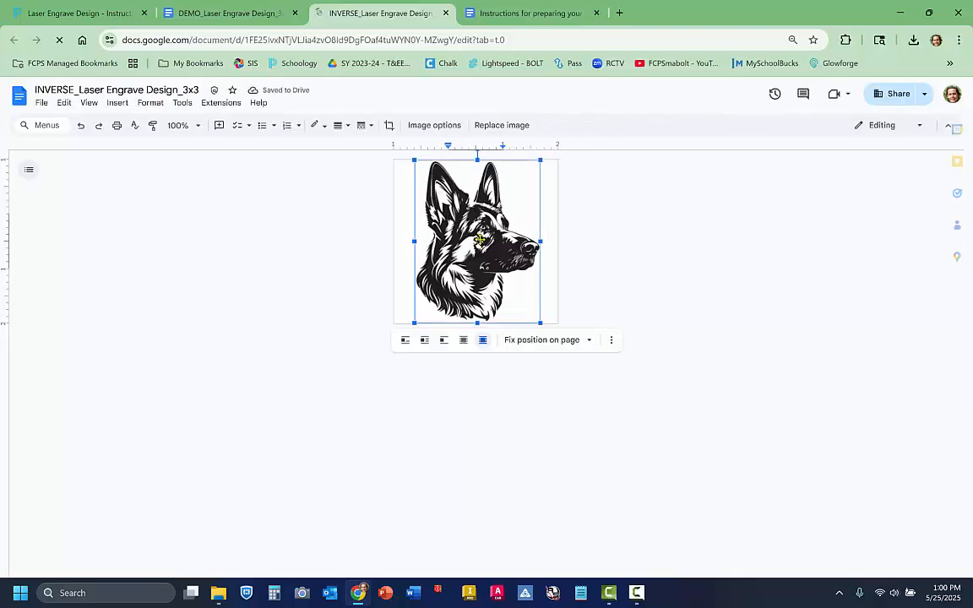
key(Delete)
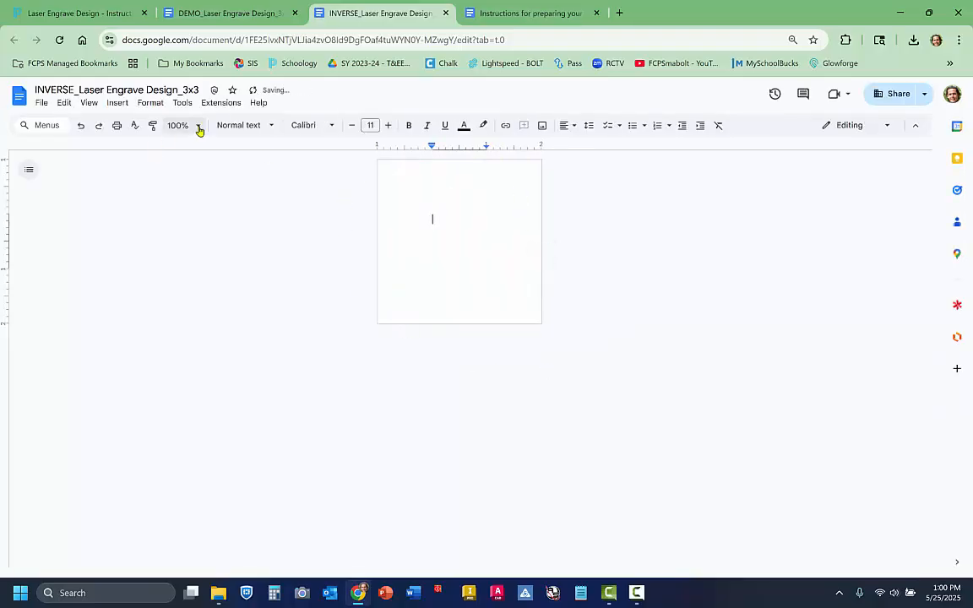
click(192, 126)
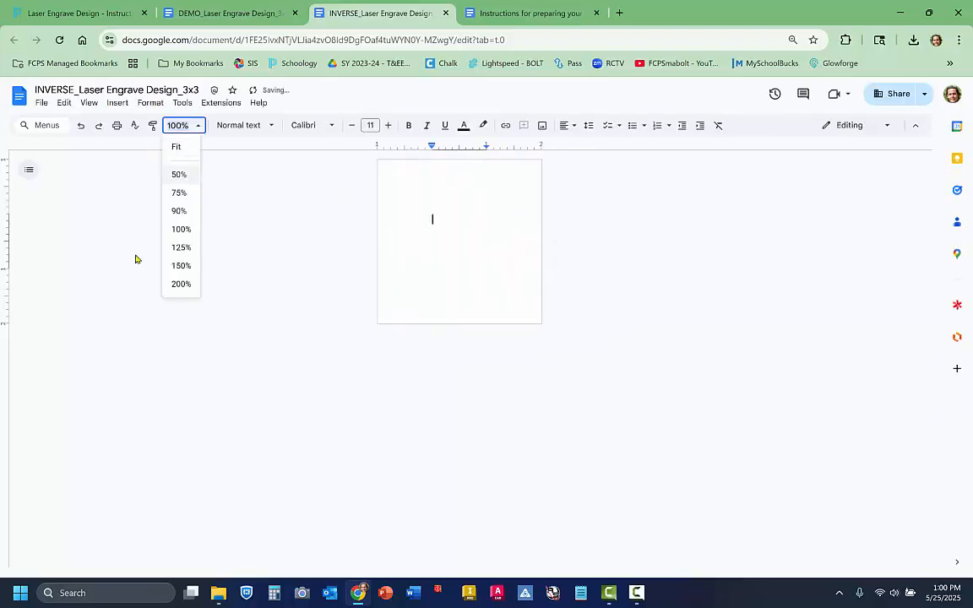
click(180, 268)
click(194, 125)
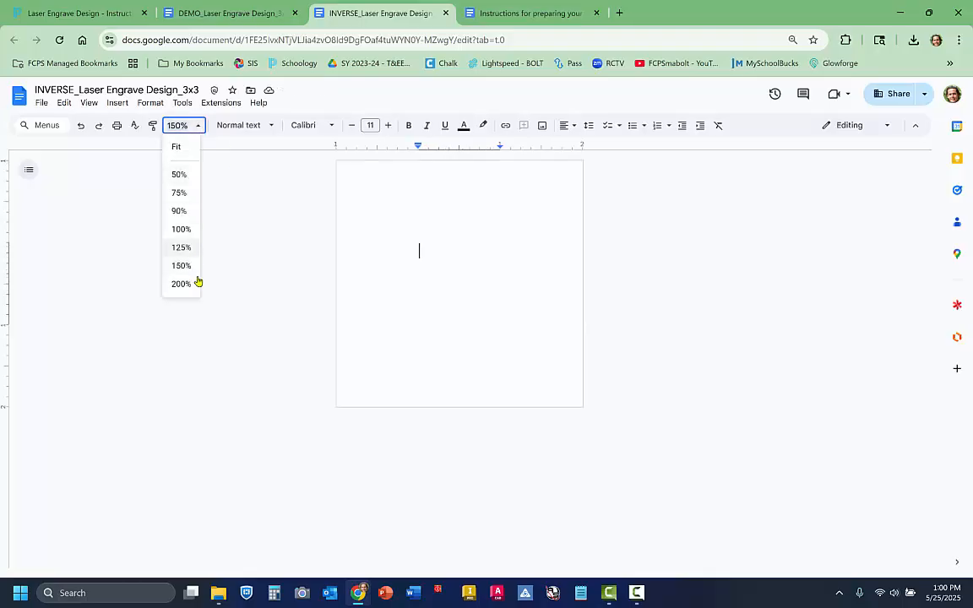
click(184, 284)
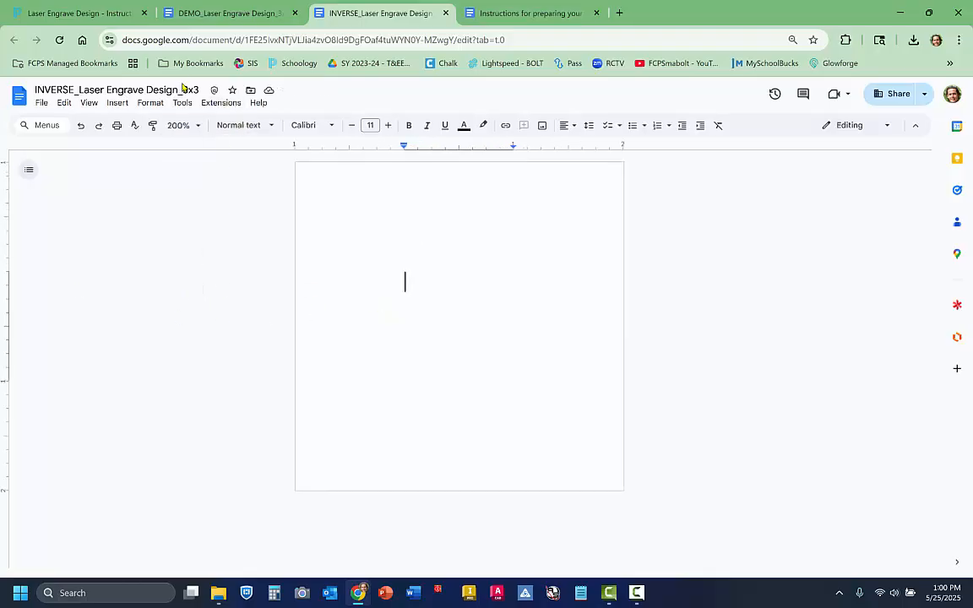
Insert the image Panther.jpg from the LED Light Stand folder on the computer.
click(117, 104)
mouse_move(155, 124)
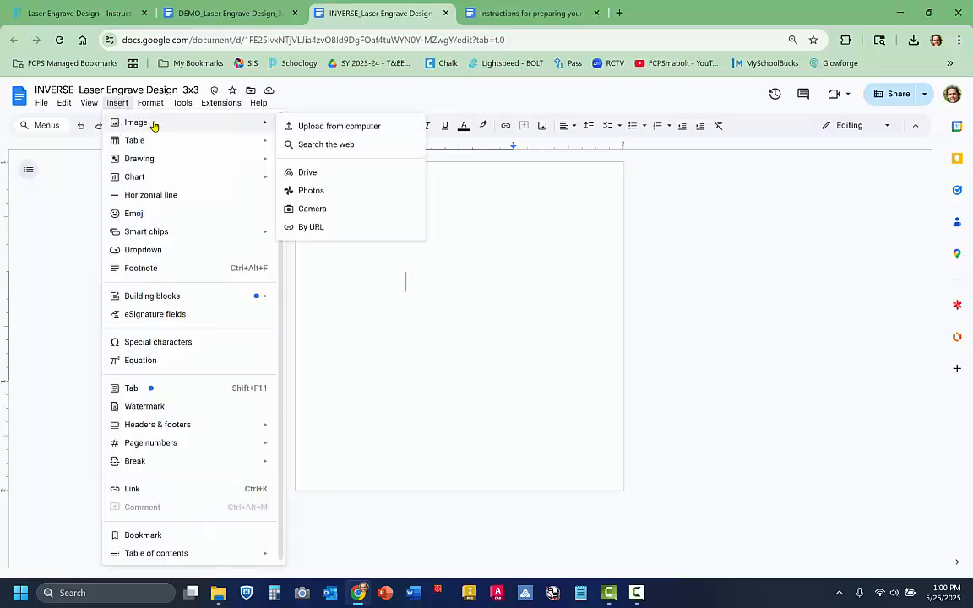
click(336, 126)
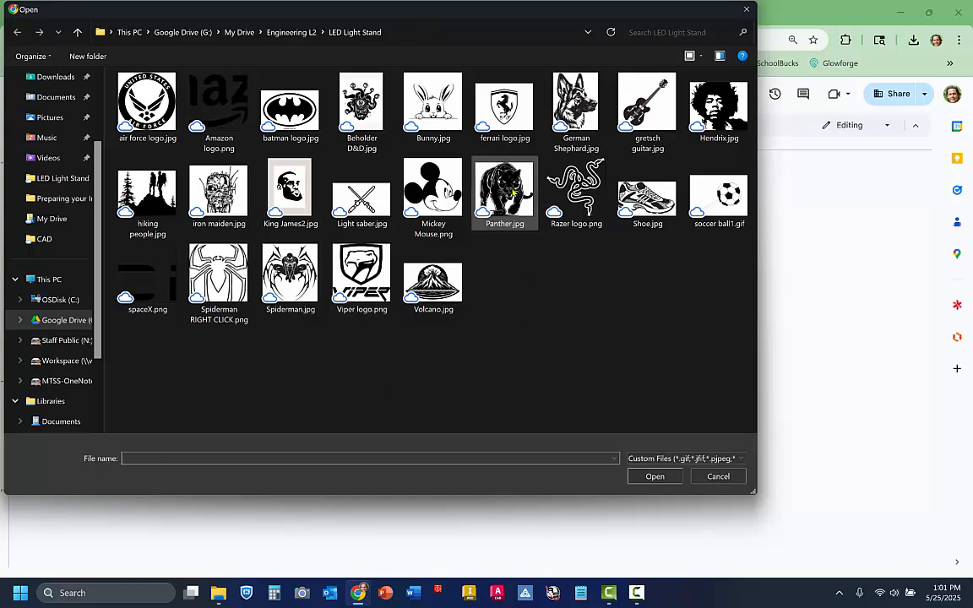
click(507, 192)
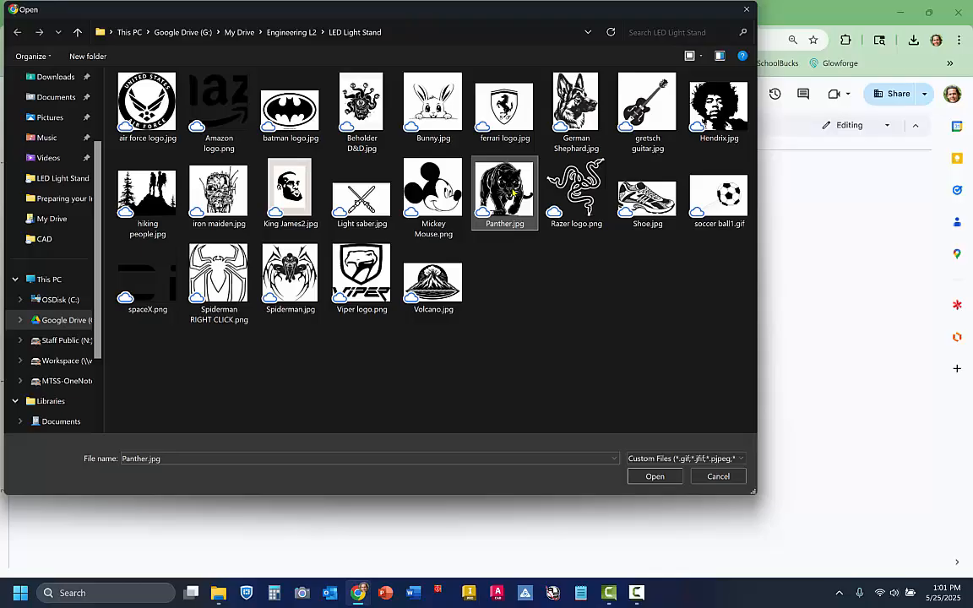
click(655, 476)
Place the panther image in front of text with its position fixed on the page.
click(484, 331)
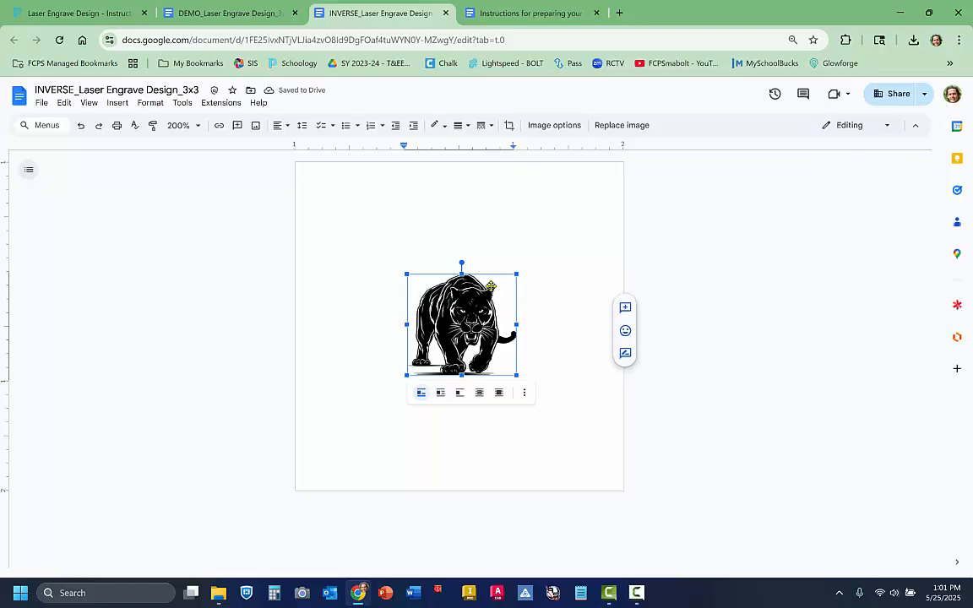
click(500, 393)
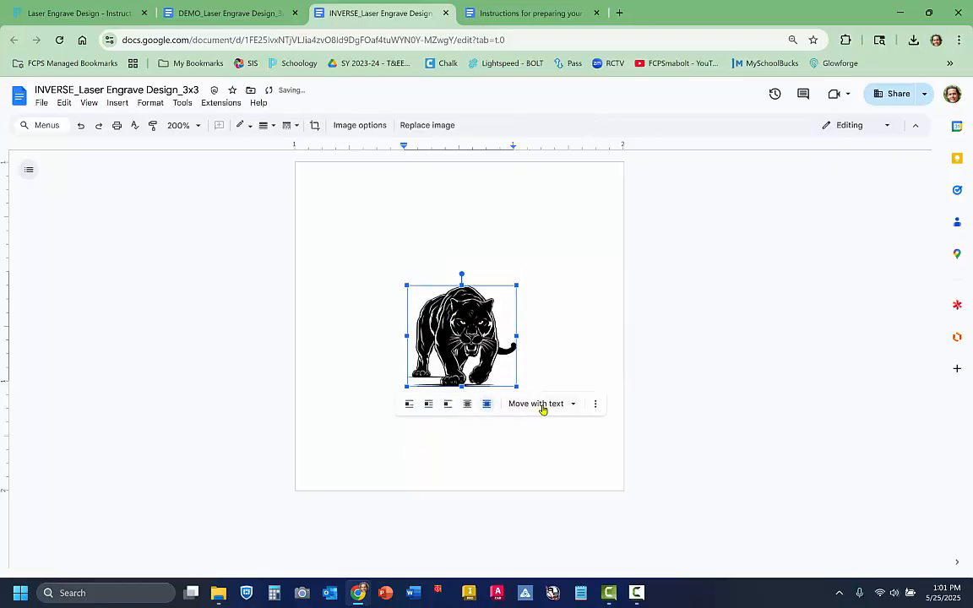
click(541, 405)
click(558, 448)
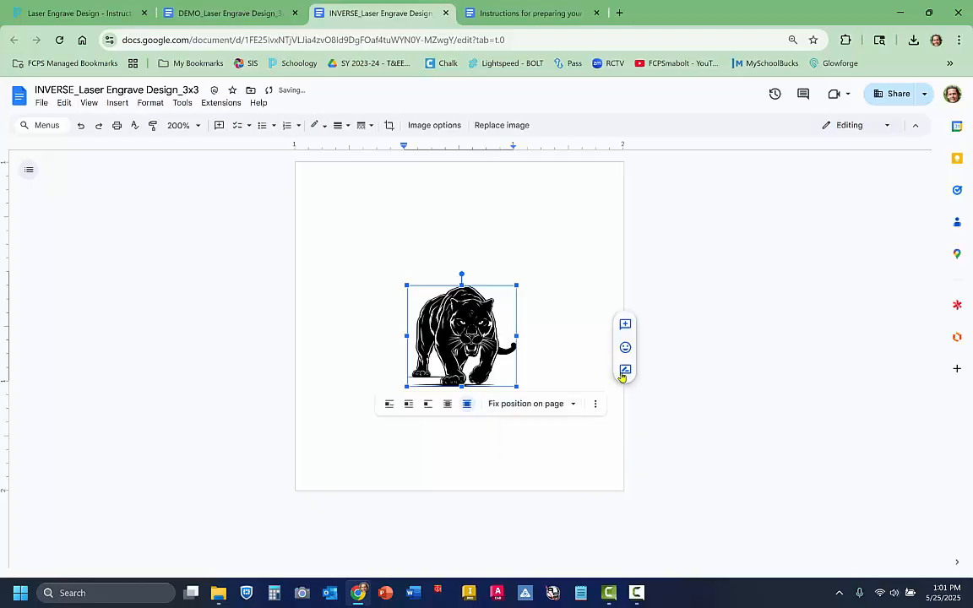
Enlarge the panther image proportionally from opposite corners to nearly fill the page width.
click(629, 342)
click(422, 296)
drag(381, 263, 316, 201)
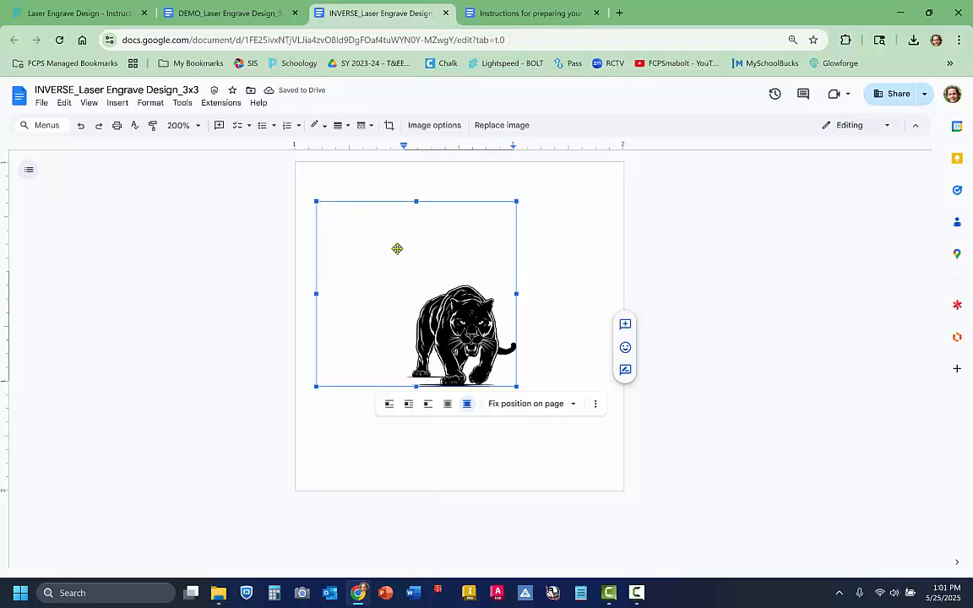
drag(517, 385, 607, 469)
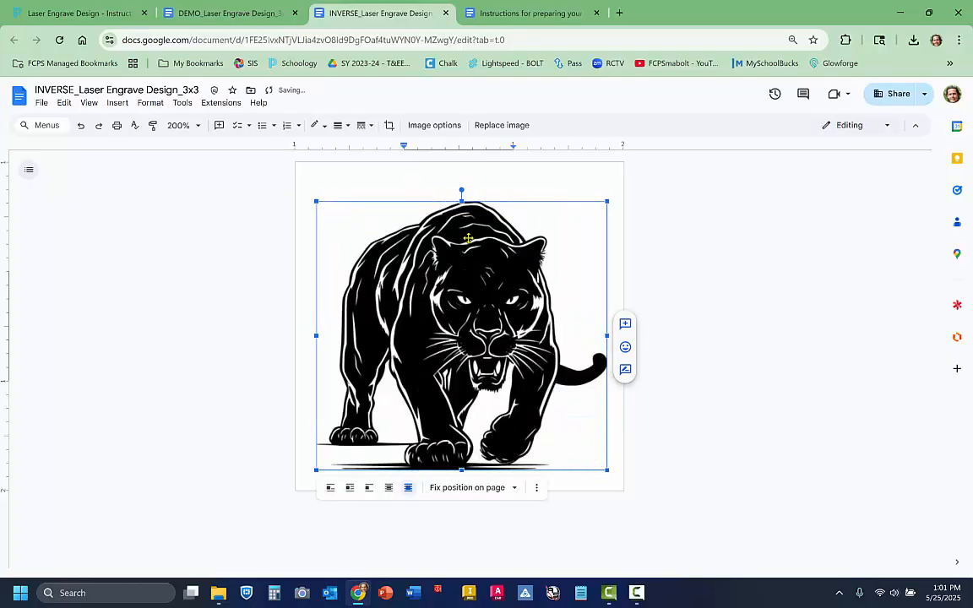
click(829, 224)
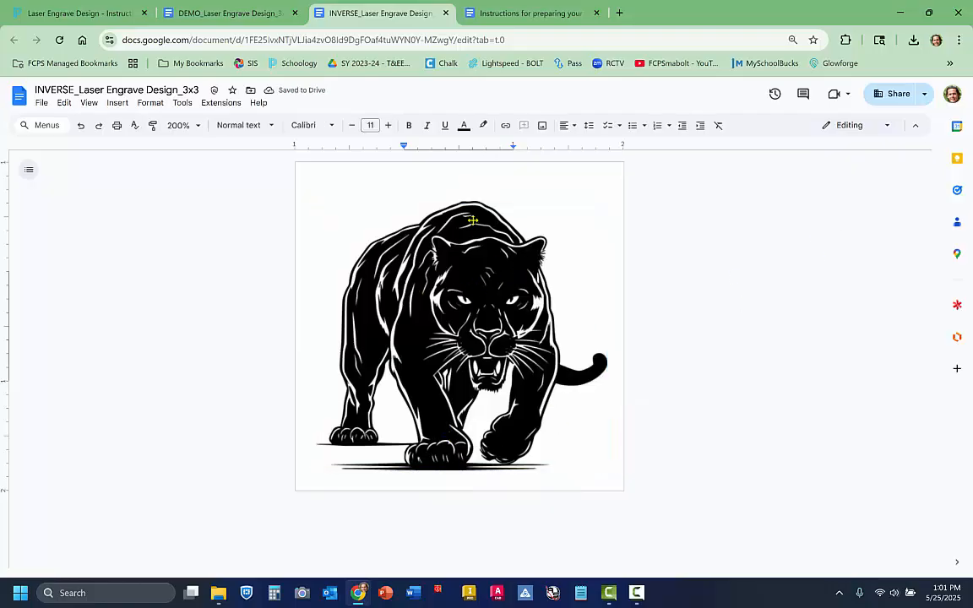
Recolor the panther image with the Negative option so its black and white areas are inverted.
click(404, 288)
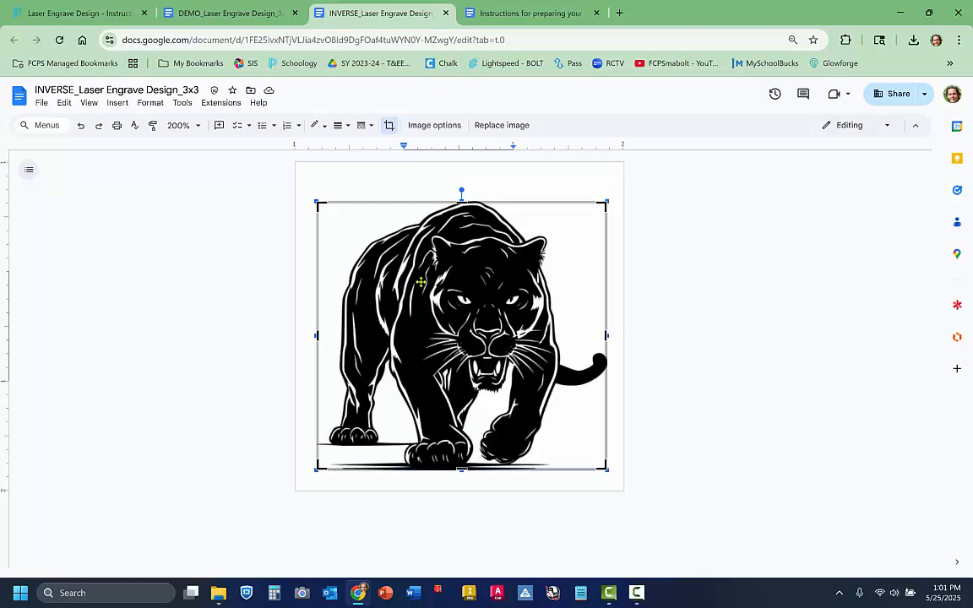
key(Return)
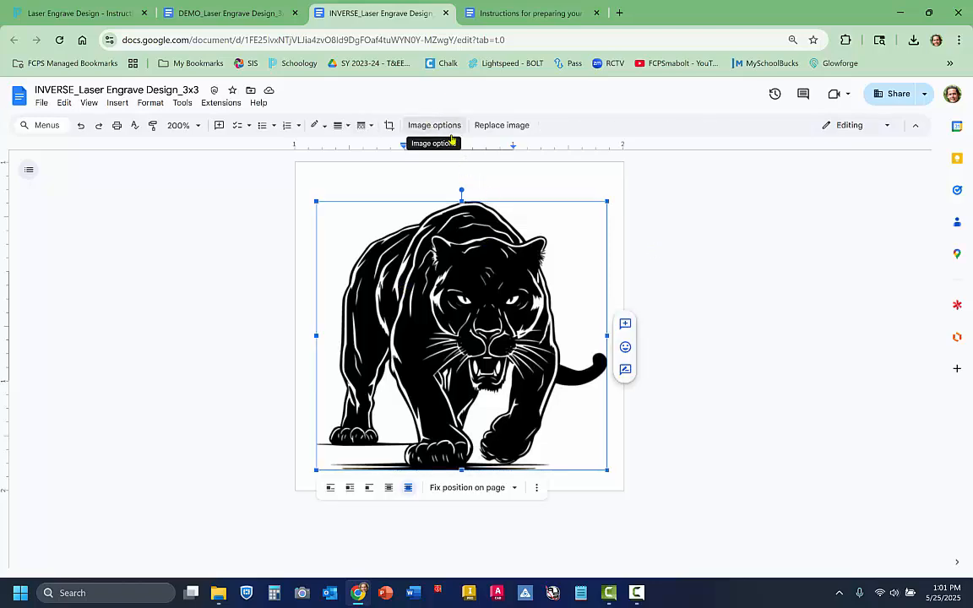
click(608, 215)
click(421, 240)
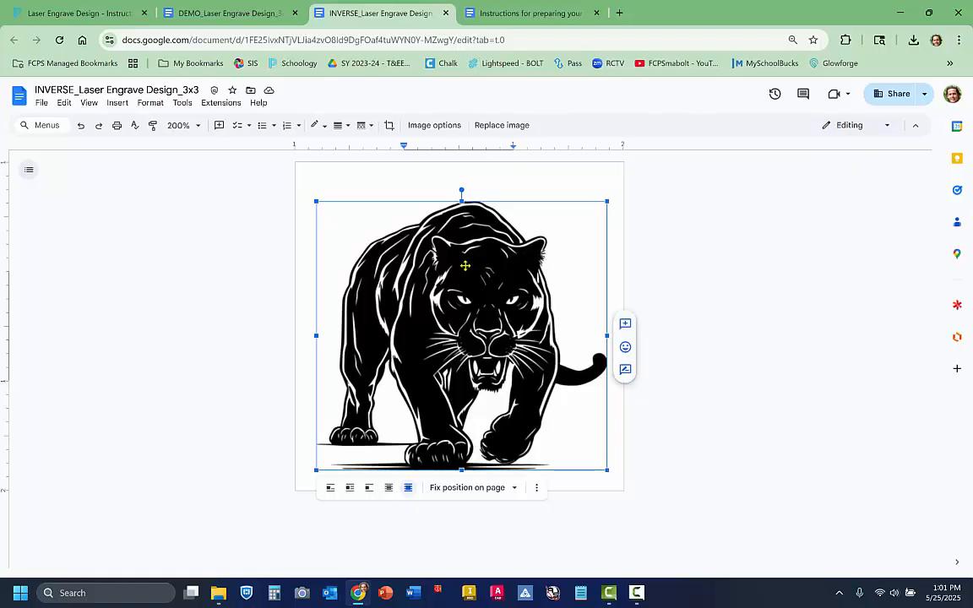
click(435, 125)
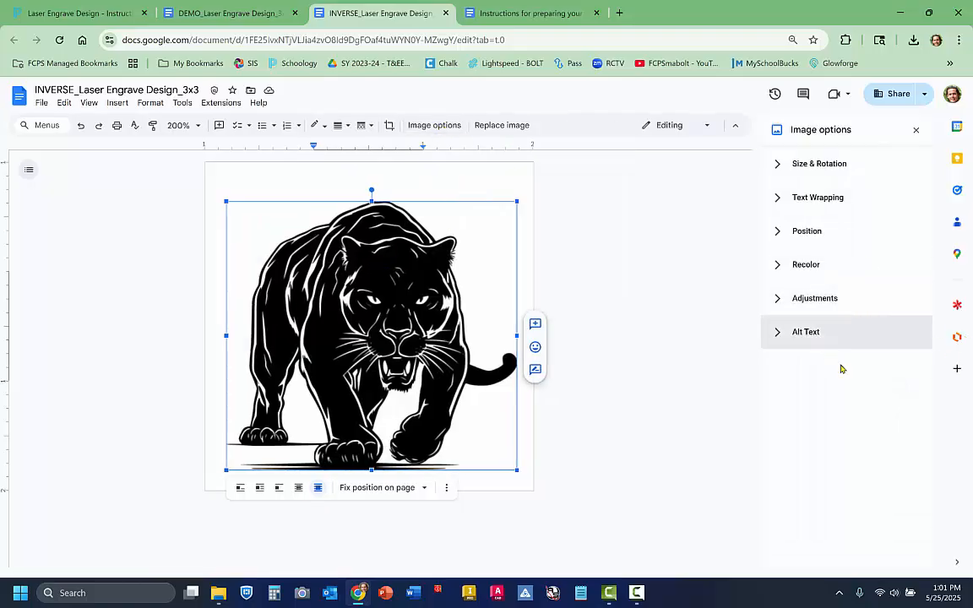
click(778, 268)
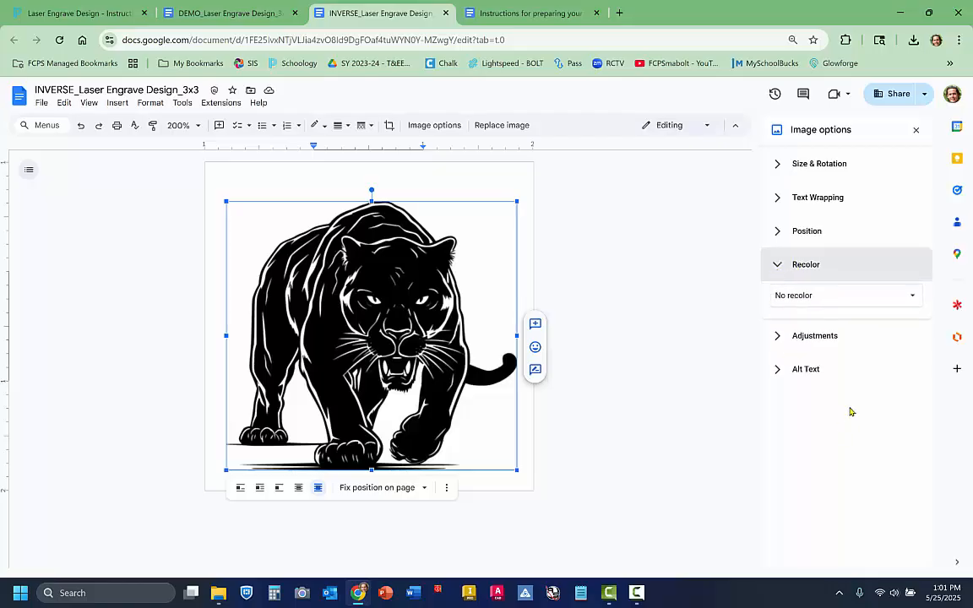
click(912, 300)
scroll(904, 365, down, 3)
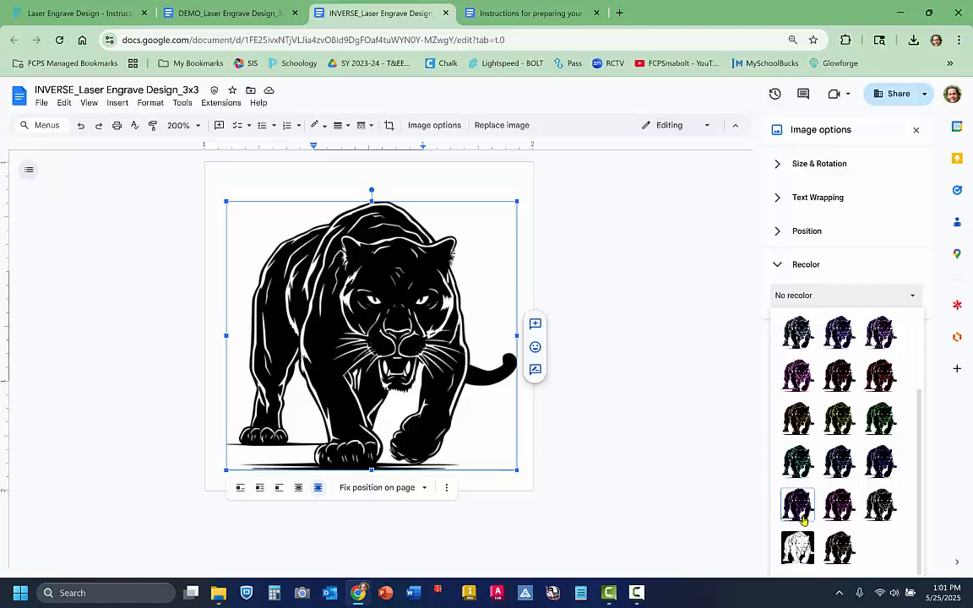
click(795, 544)
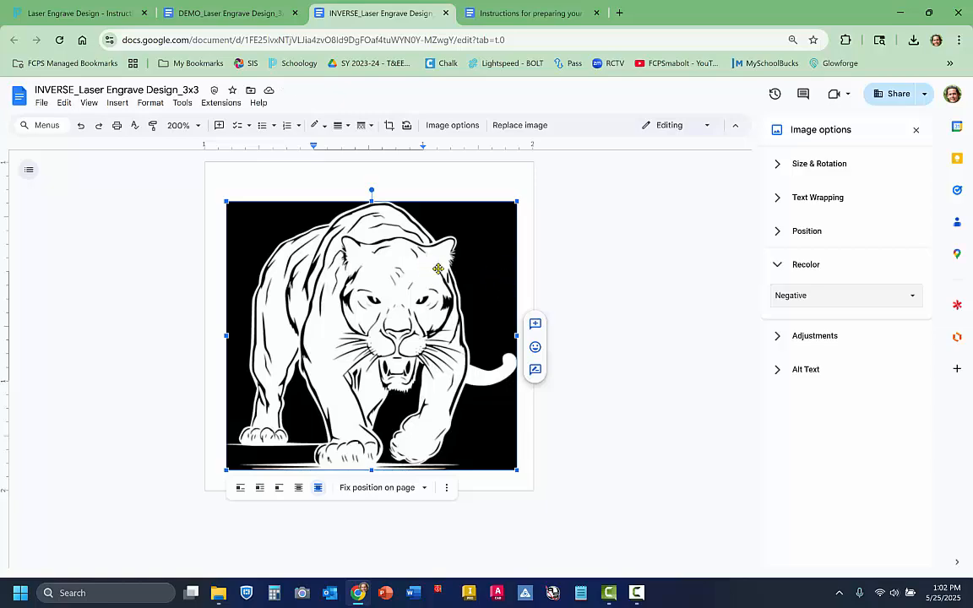
click(612, 229)
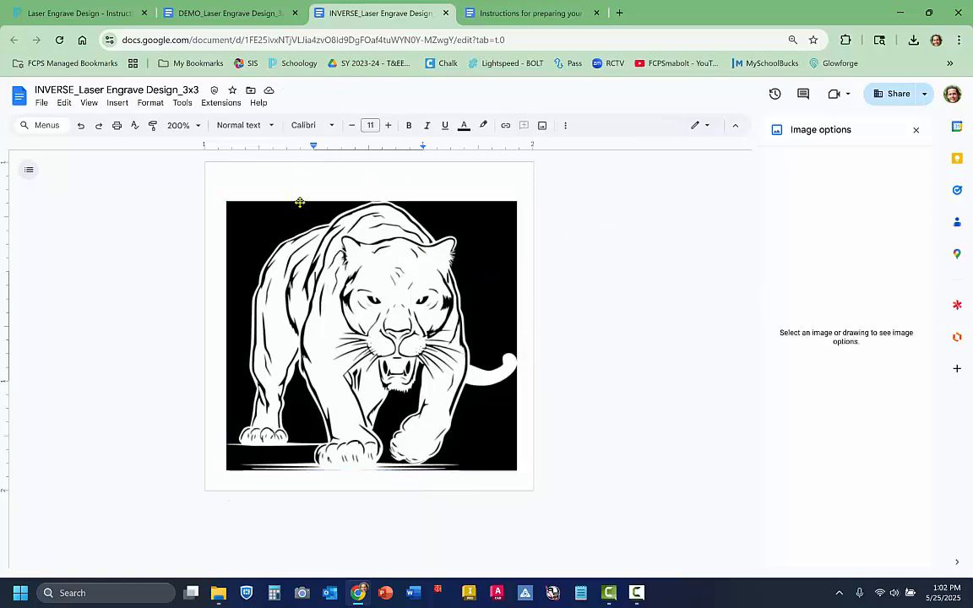
Enlarge the inverted panther image proportionally from its lower corners and center it on the page.
mouse_move(352, 283)
mouse_down()
mouse_move(333, 255)
mouse_move(350, 268)
mouse_up()
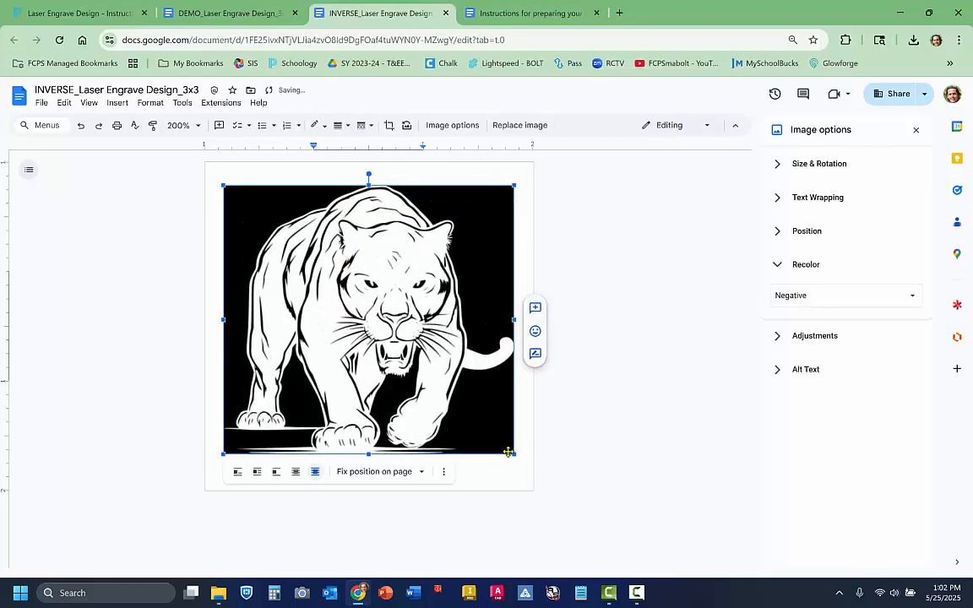
drag(512, 452, 521, 461)
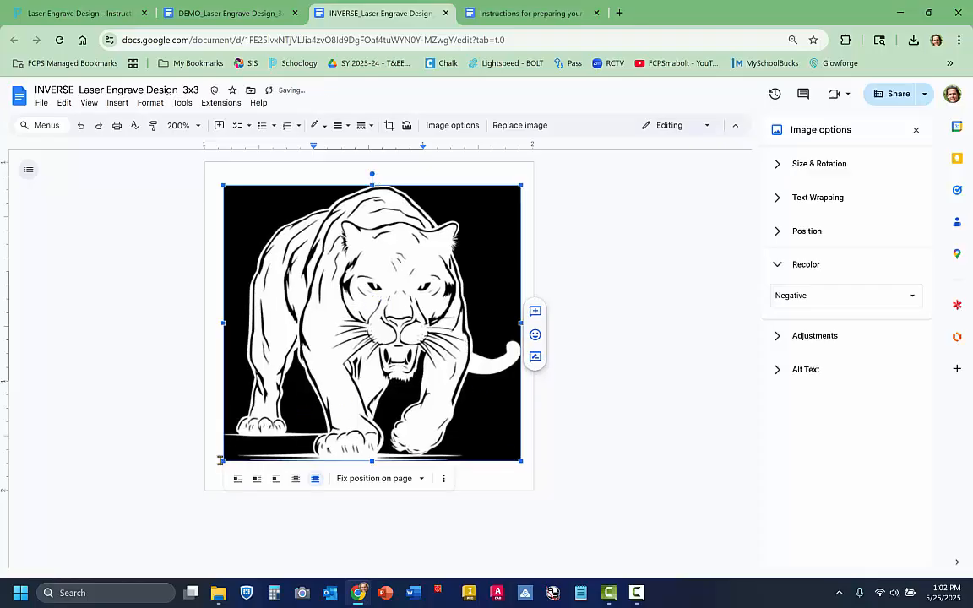
drag(220, 462, 215, 469)
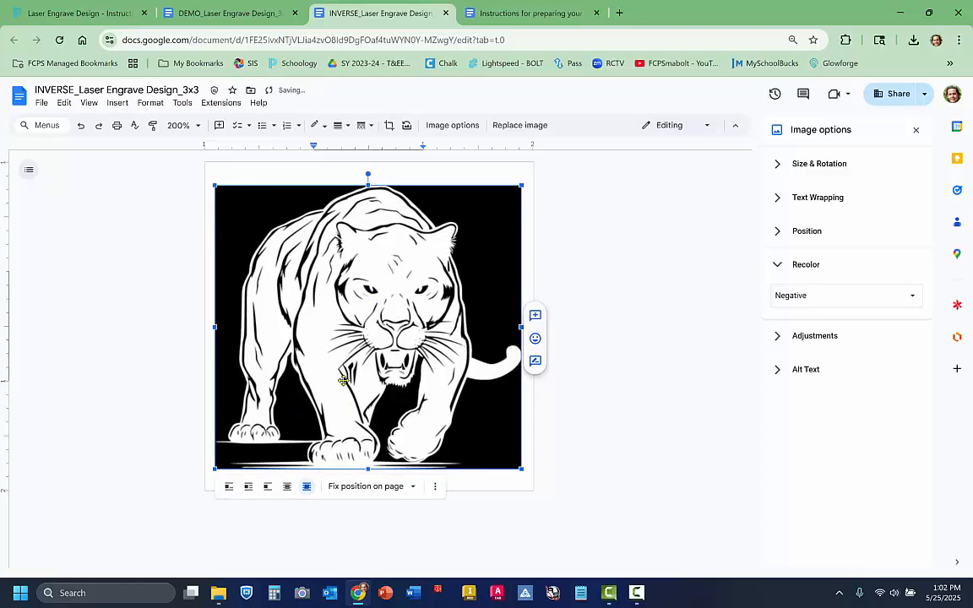
drag(373, 336, 375, 334)
click(682, 408)
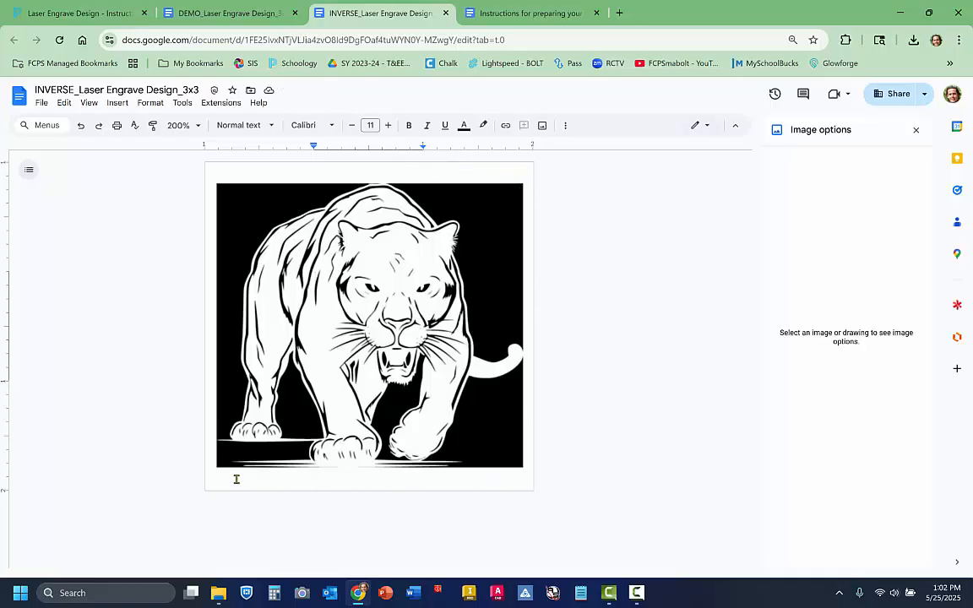
Start a new drawing in the document and draw a rectangle about 1.5 by 1 inches in it.
click(116, 103)
mouse_move(135, 159)
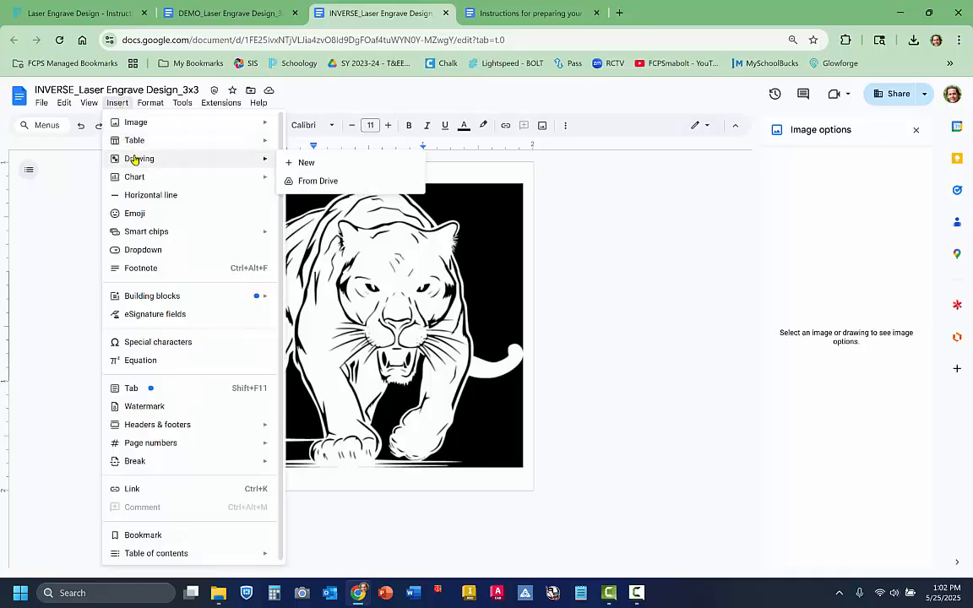
click(302, 164)
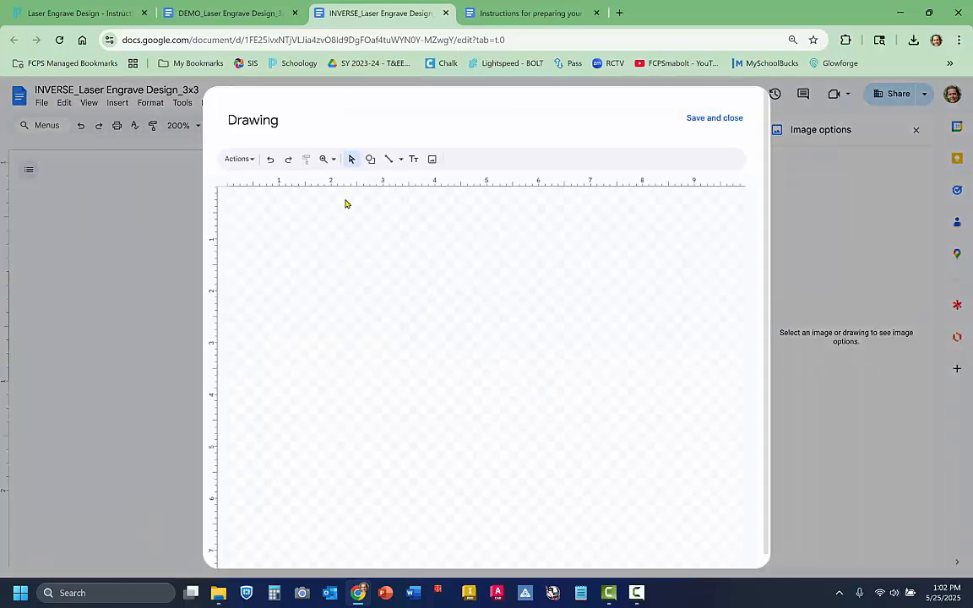
click(370, 160)
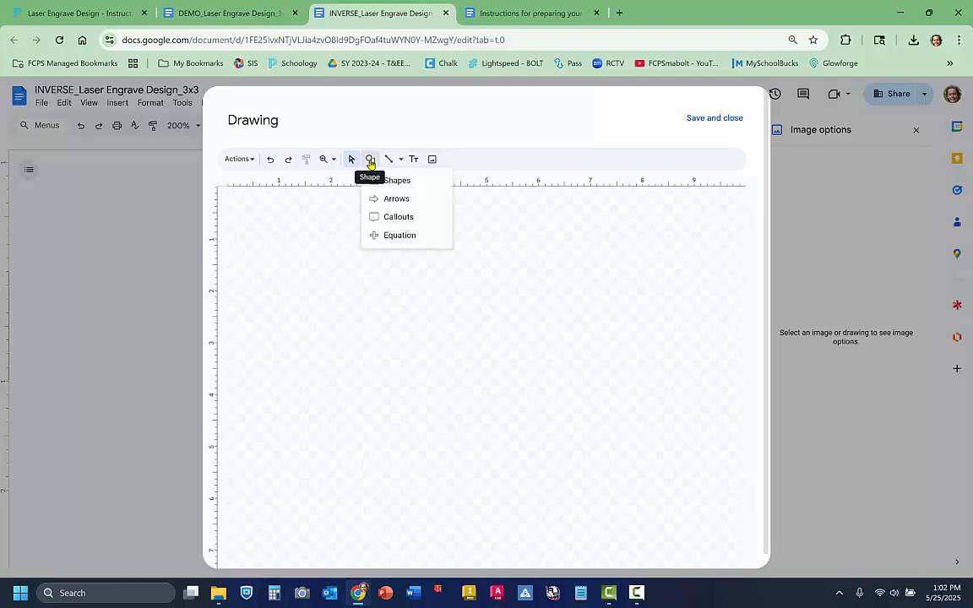
mouse_move(415, 190)
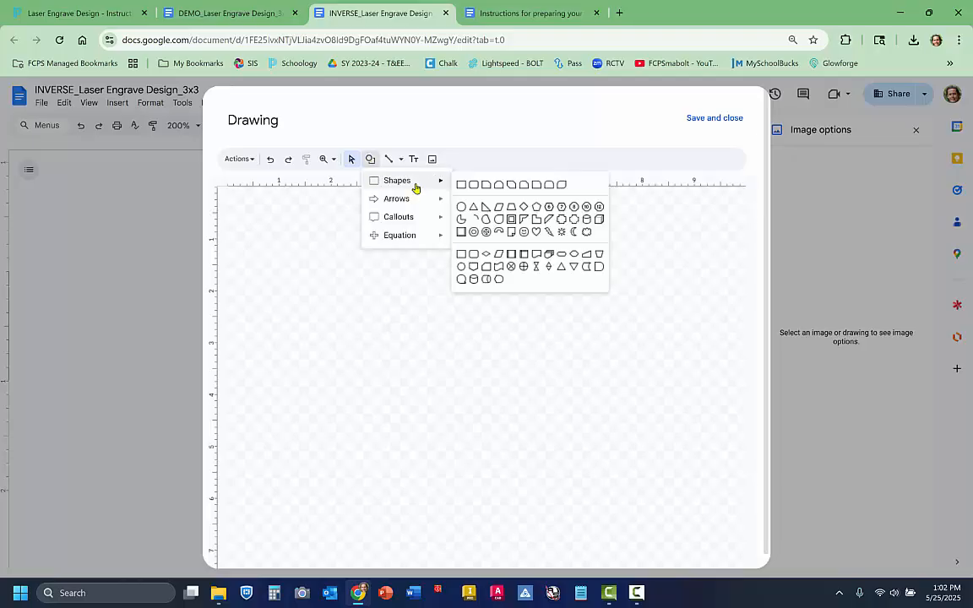
click(464, 185)
drag(413, 285, 494, 342)
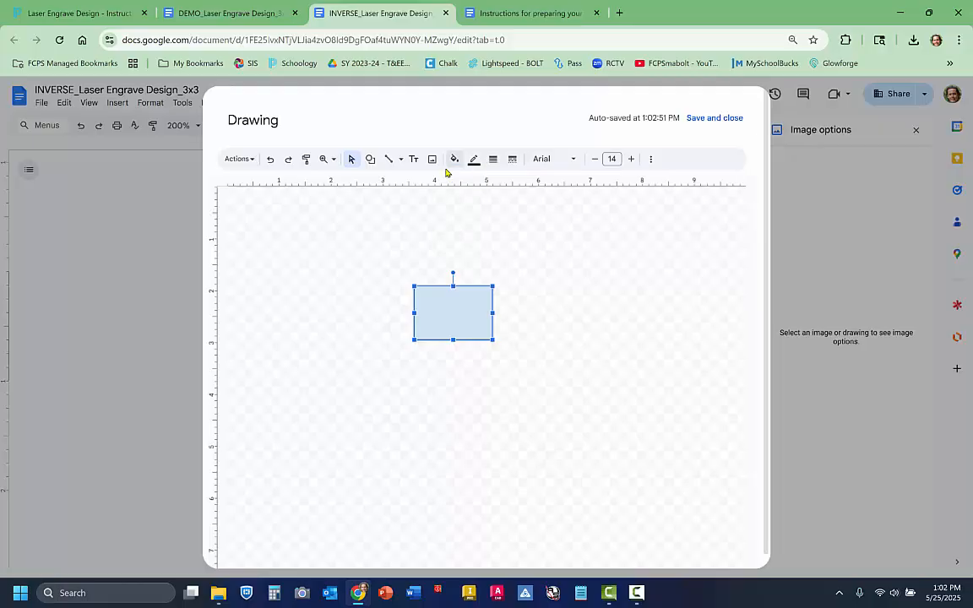
Fill the rectangle with black, check that its border is black, and save the drawing into the document.
click(457, 161)
click(458, 241)
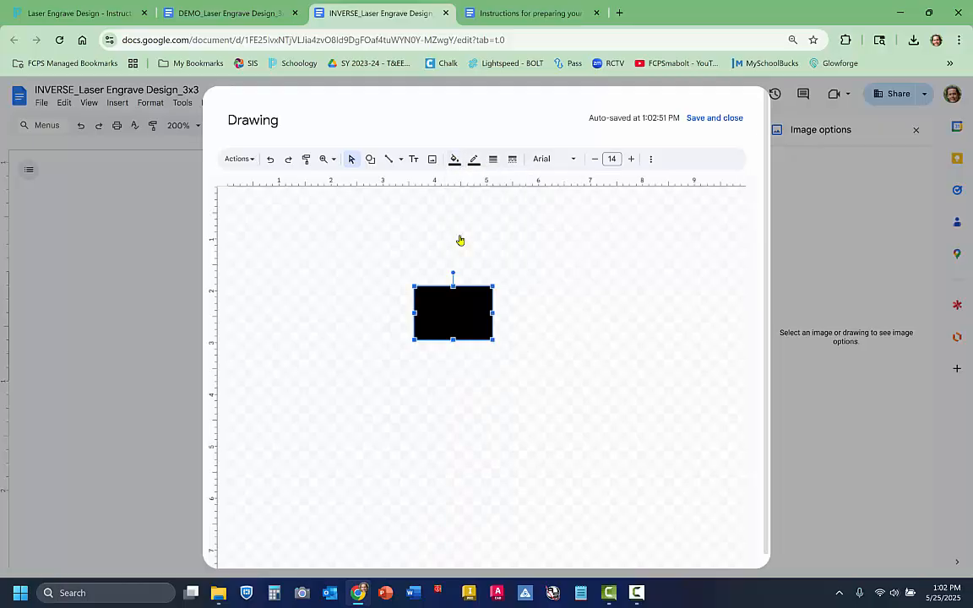
click(474, 160)
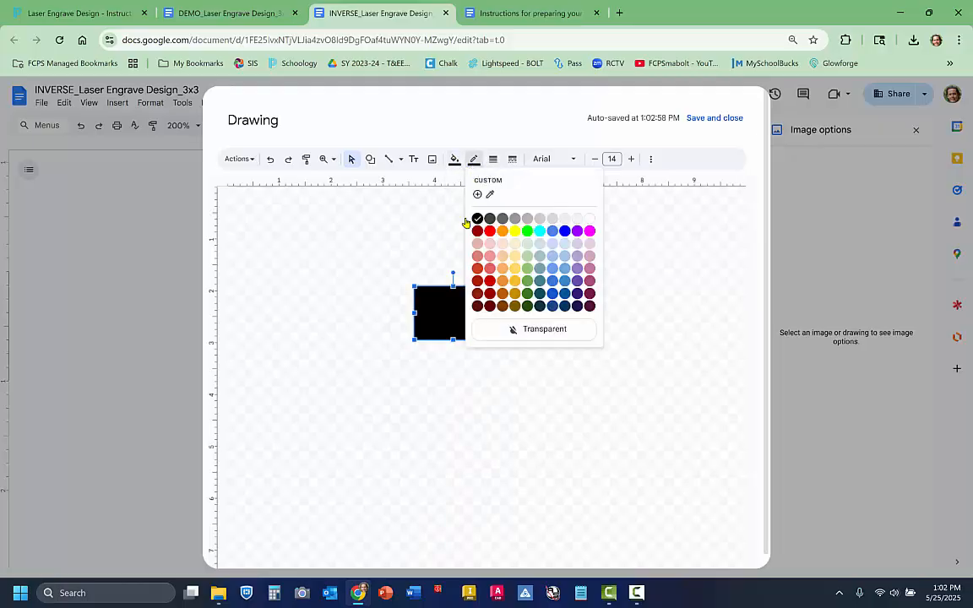
click(382, 238)
click(467, 315)
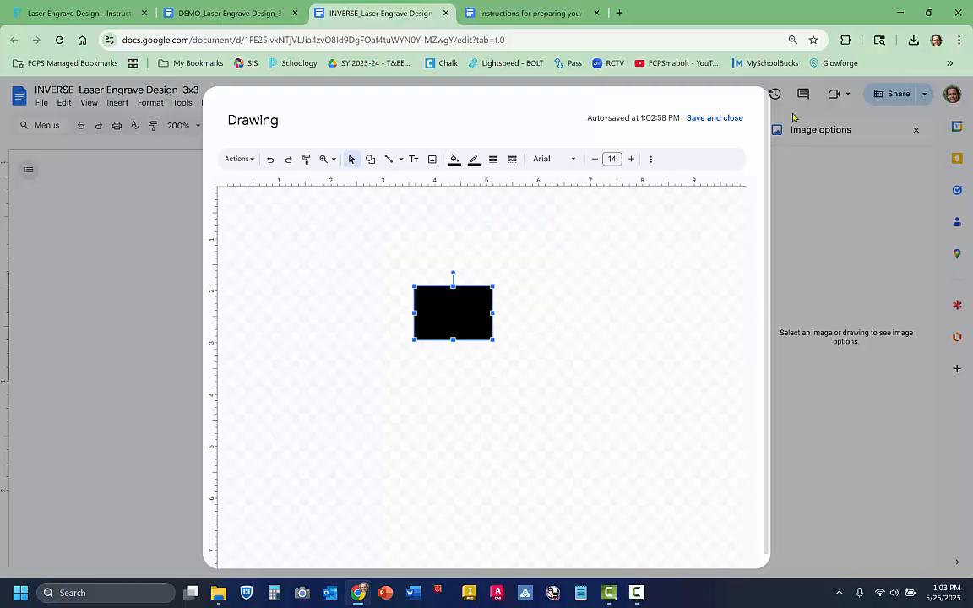
click(699, 119)
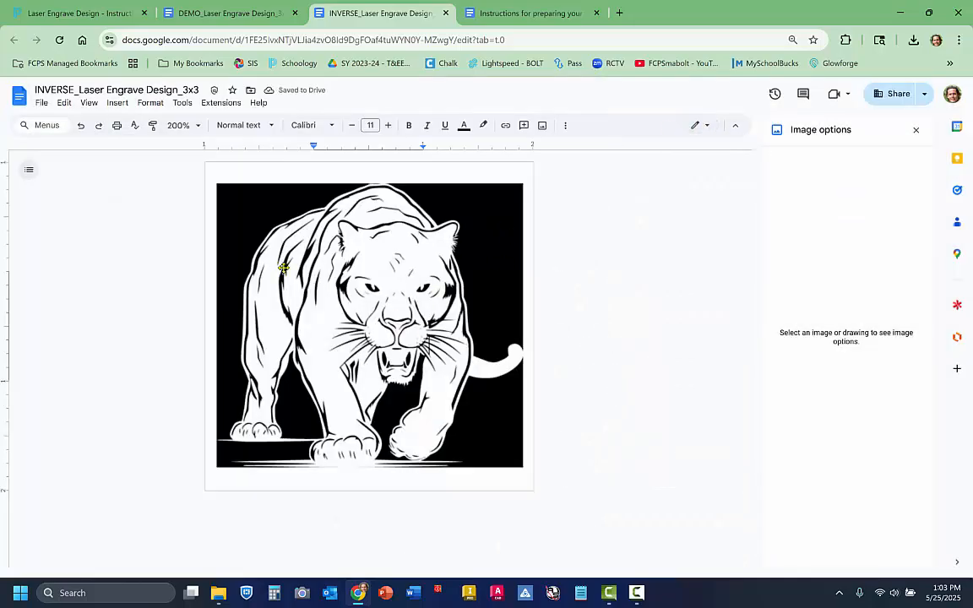
Move the panther image completely off the page to its right side, uncovering the black rectangle.
drag(284, 268, 606, 309)
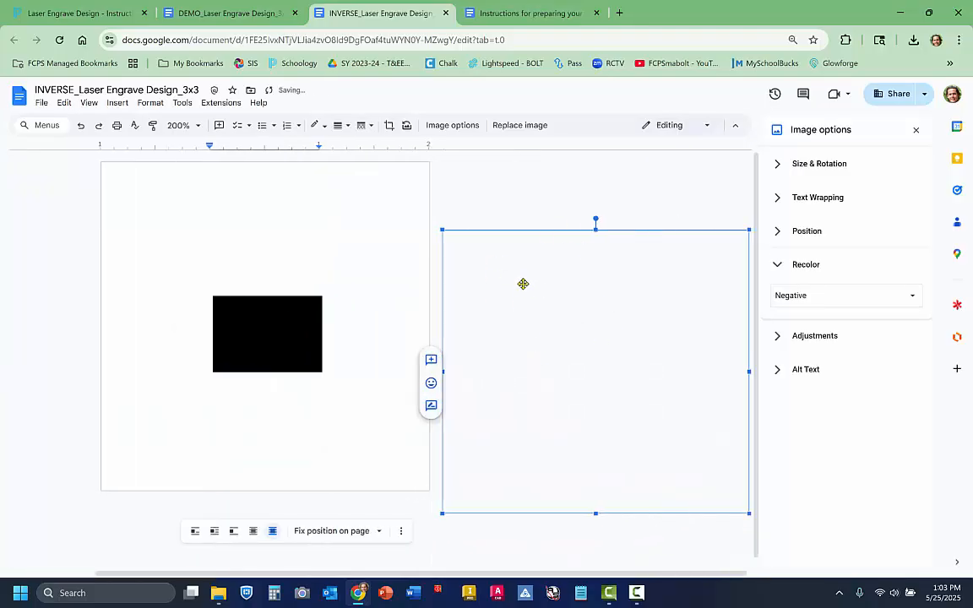
drag(525, 293, 507, 287)
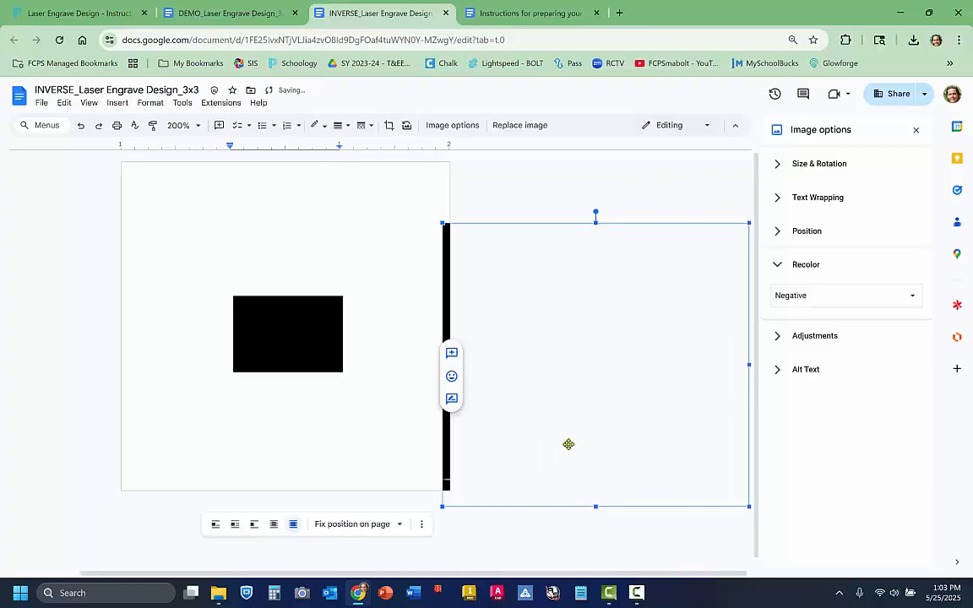
click(298, 330)
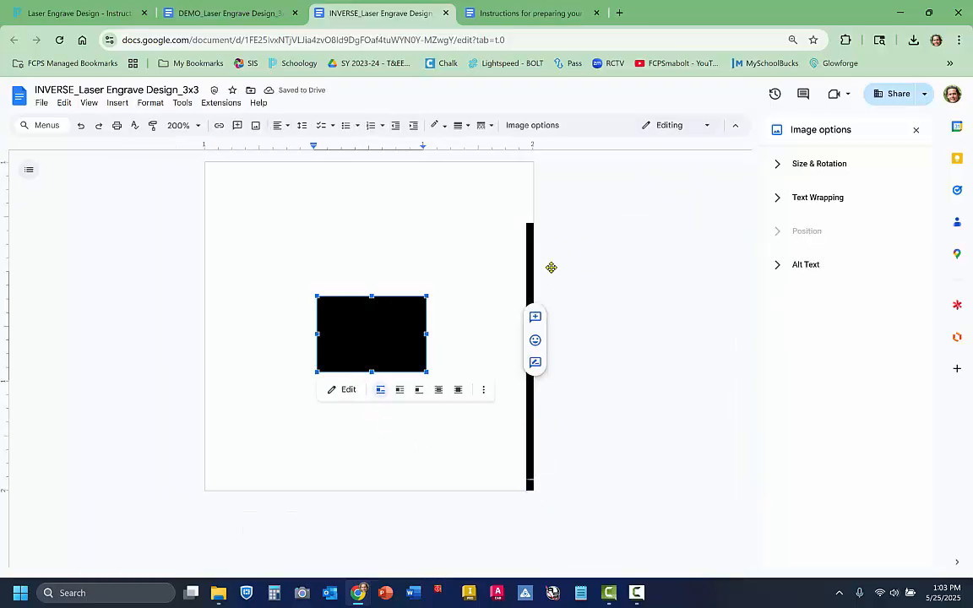
click(644, 303)
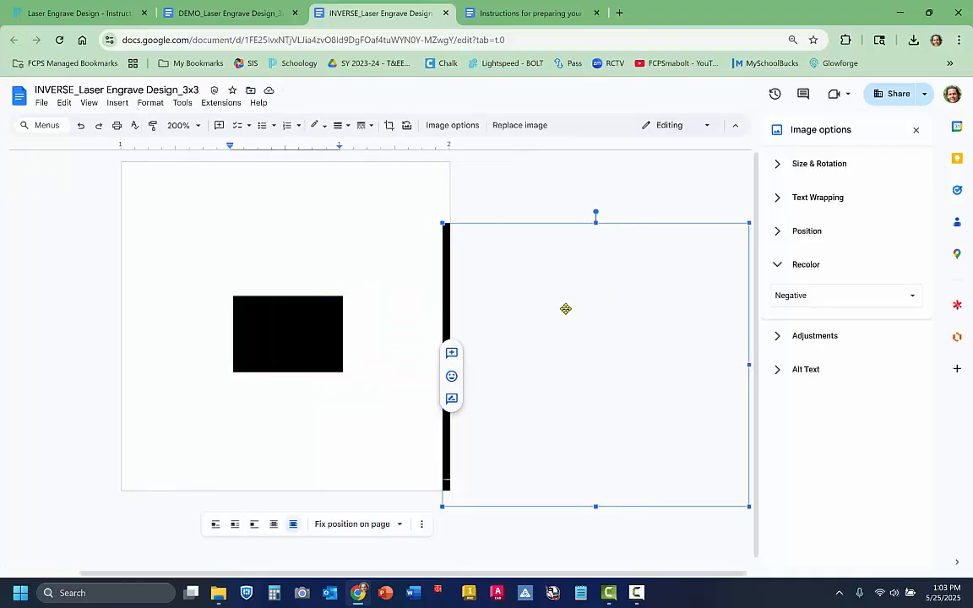
drag(566, 309, 588, 304)
Place the black rectangle behind text with its position fixed on the page.
click(249, 321)
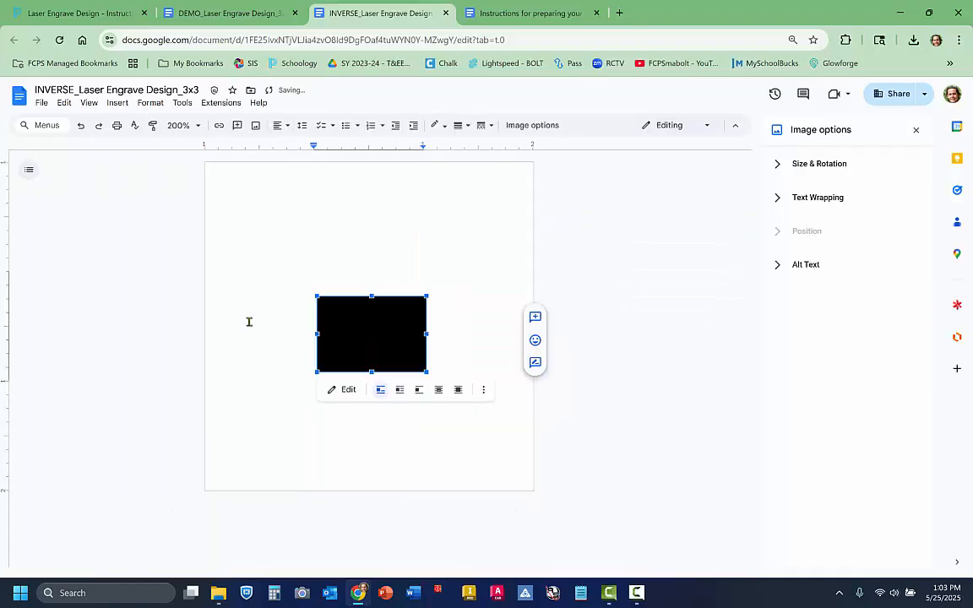
click(438, 390)
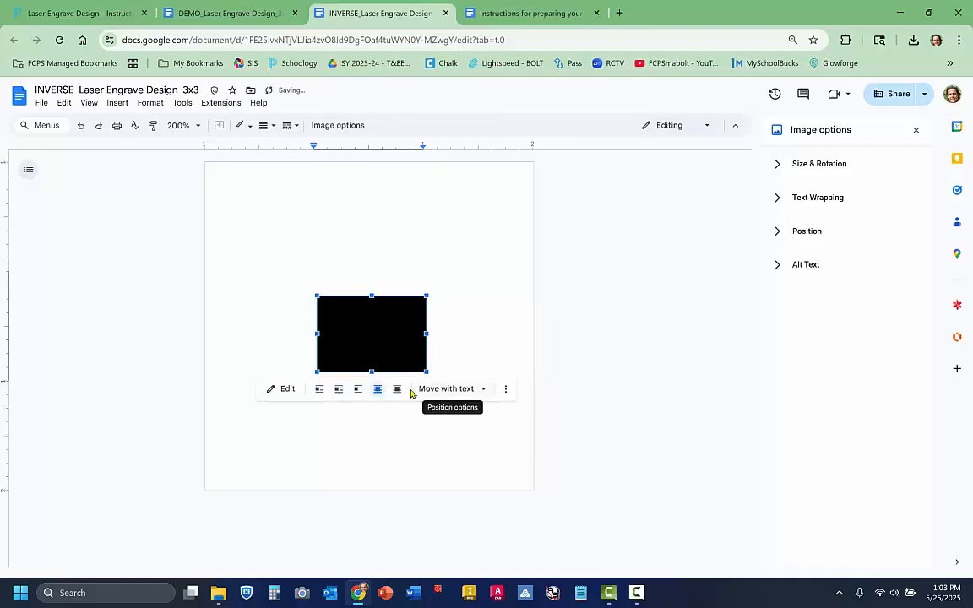
click(464, 389)
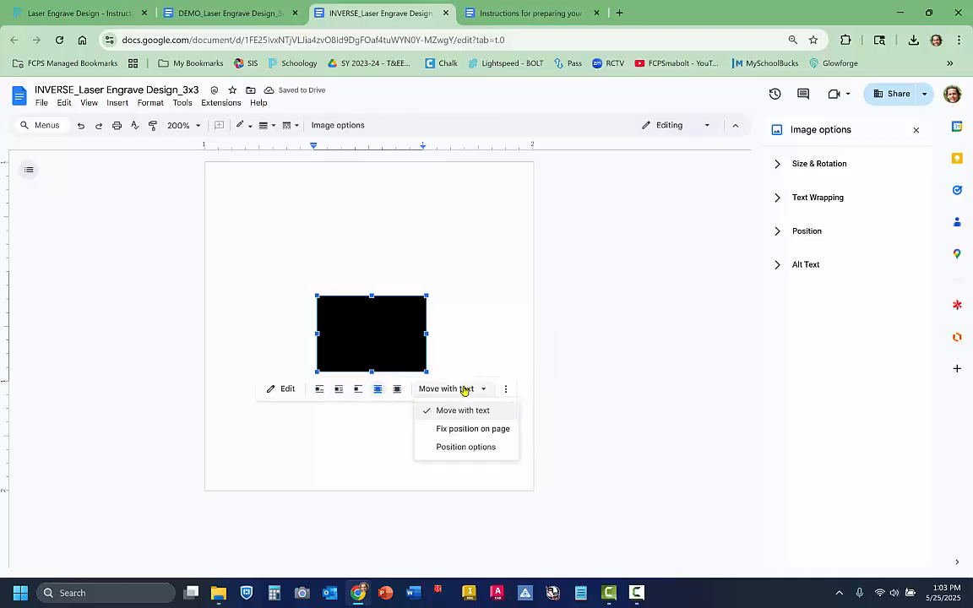
click(463, 429)
Move the black rectangle to the page's upper-left corner and stretch it slightly past the edges to cover the whole page.
drag(372, 330, 251, 191)
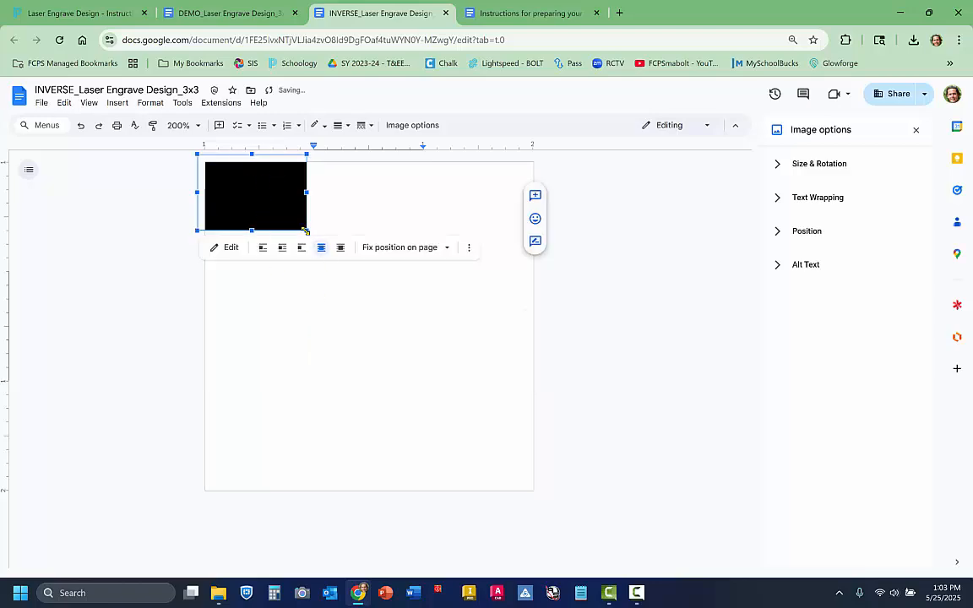
drag(305, 231, 447, 392)
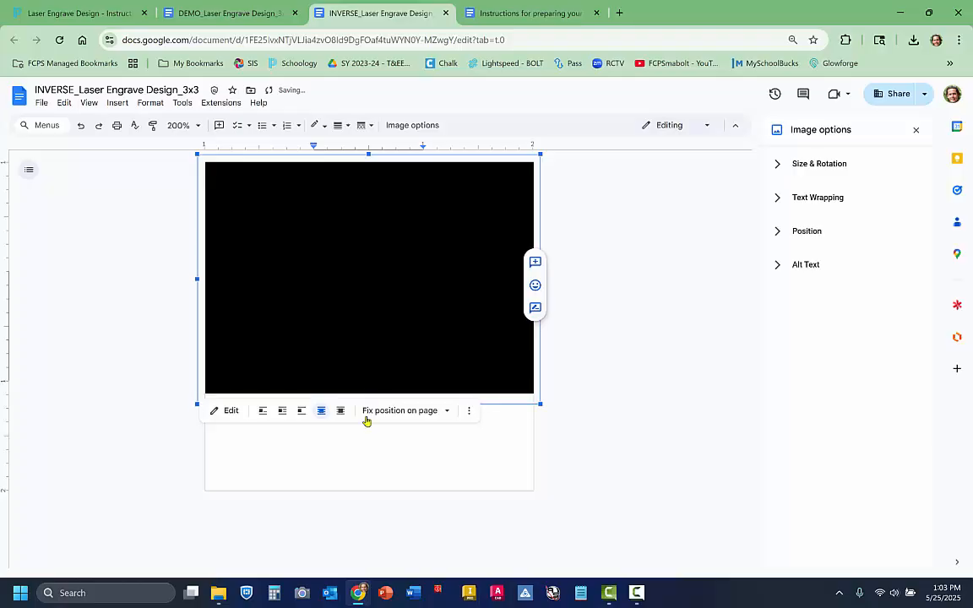
drag(368, 405, 374, 497)
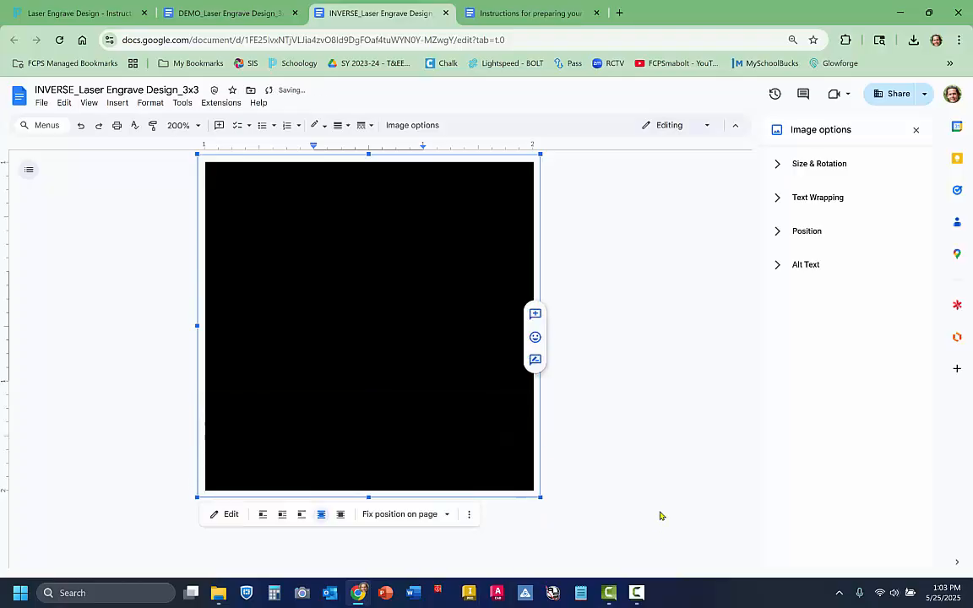
click(665, 510)
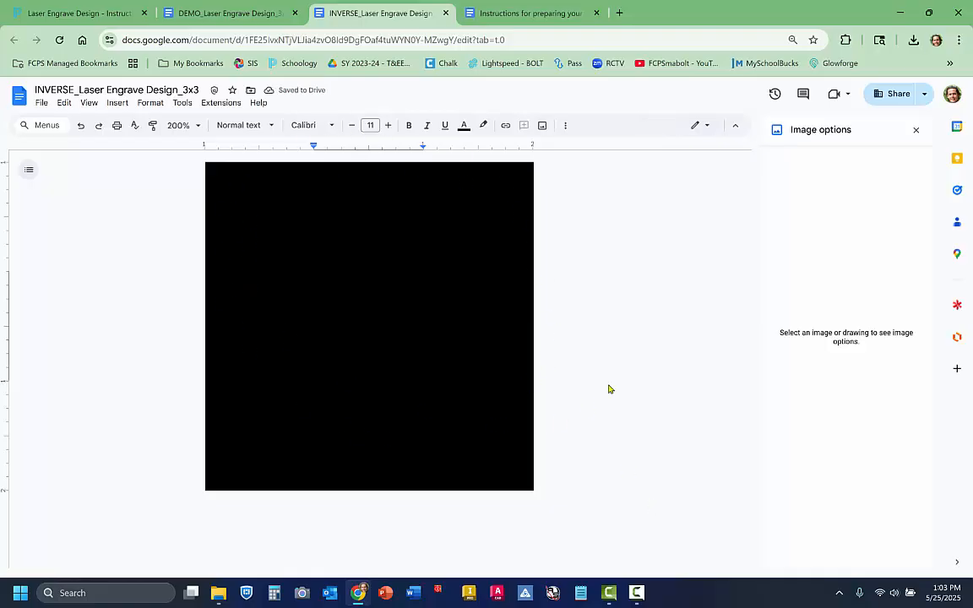
Move the inverted panther image back onto the page and center it over the black background.
click(662, 317)
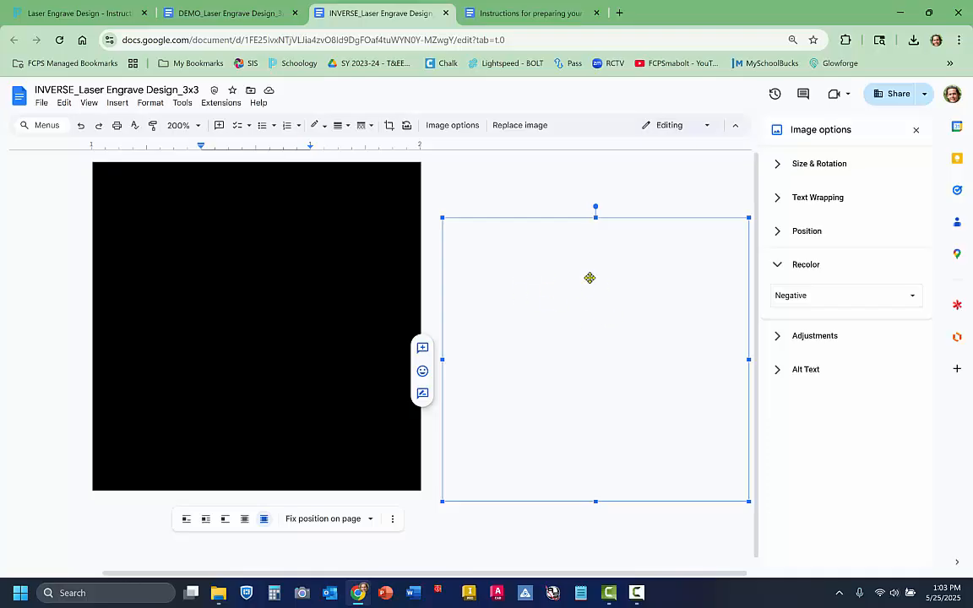
drag(603, 336, 283, 296)
click(672, 355)
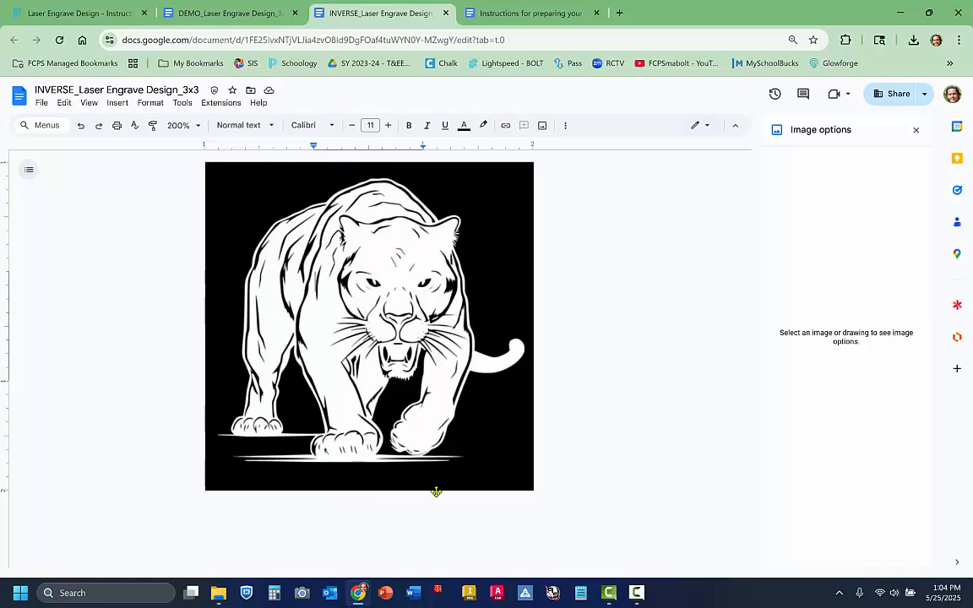
click(365, 279)
drag(362, 281, 363, 282)
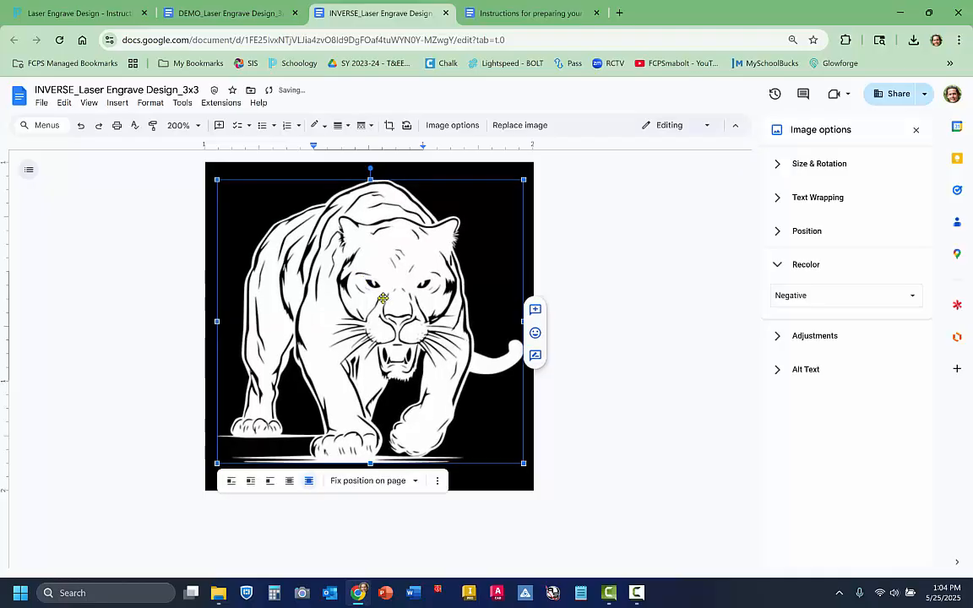
Enlarge the inverted panther image slightly from its lower-left and upper-right corners over the black background.
drag(216, 463, 213, 467)
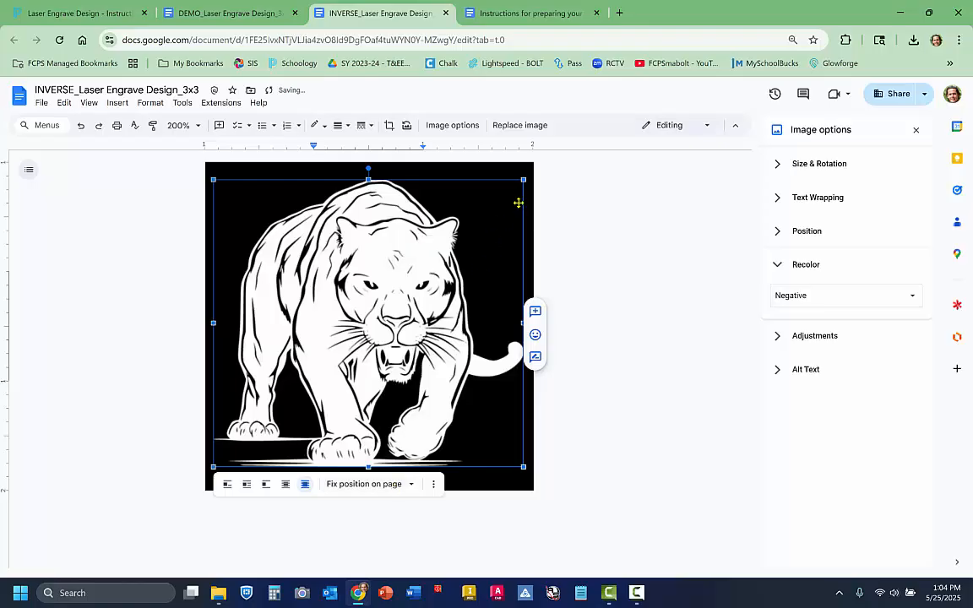
drag(524, 179, 525, 179)
click(685, 245)
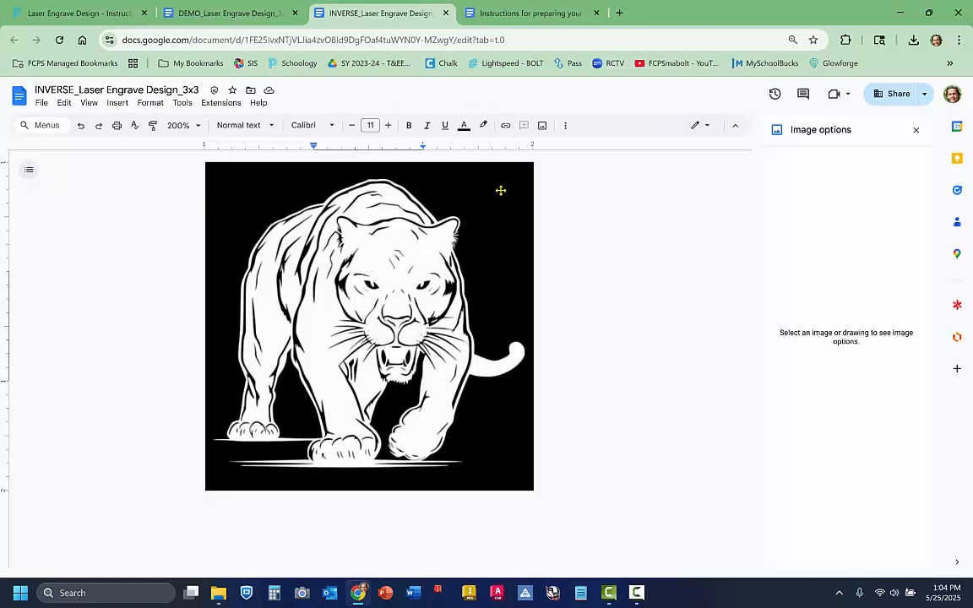
In the DEMO design document, shrink the German shepherd image and center it in the page's upper part, leaving room below.
click(238, 14)
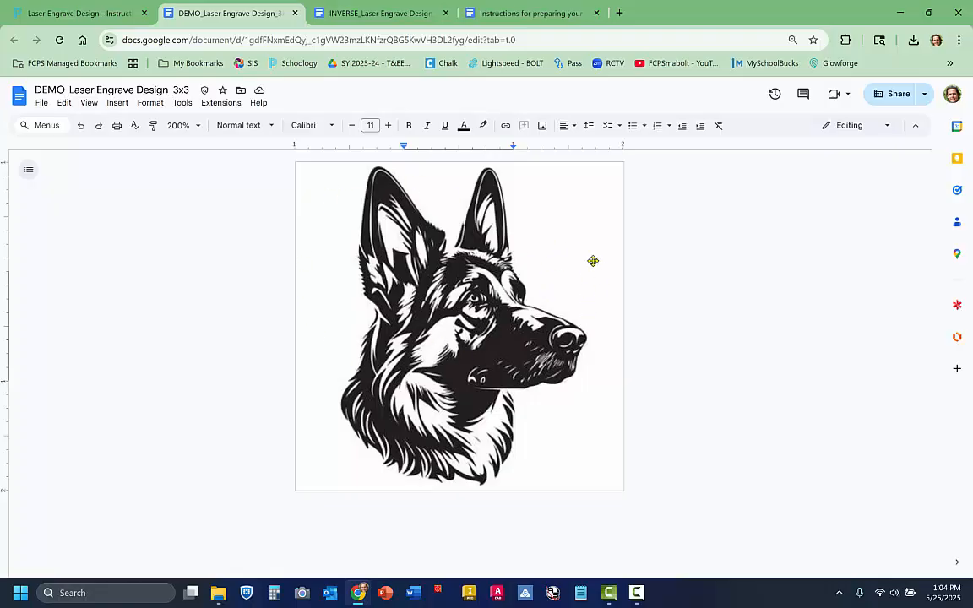
click(459, 337)
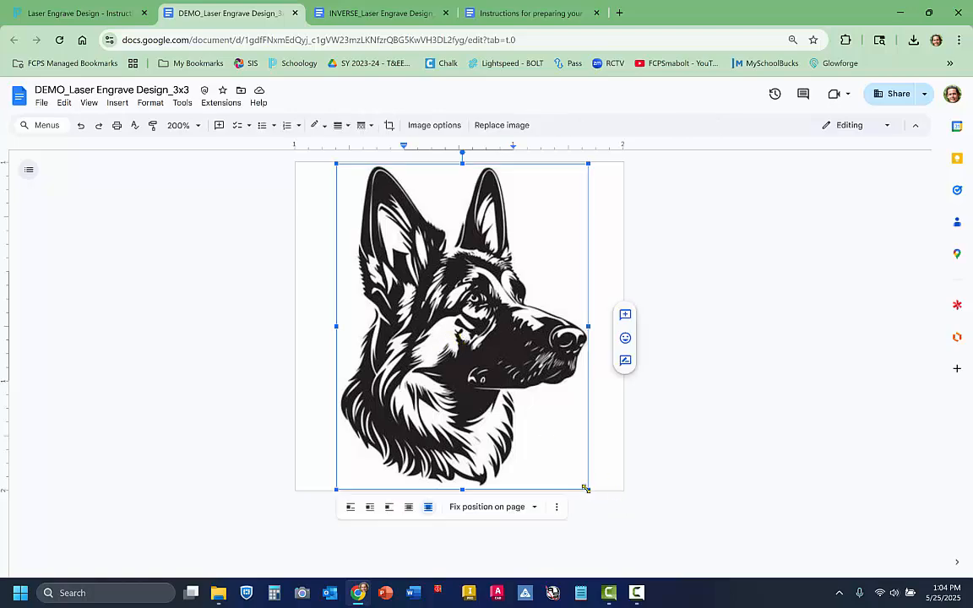
drag(586, 490, 548, 437)
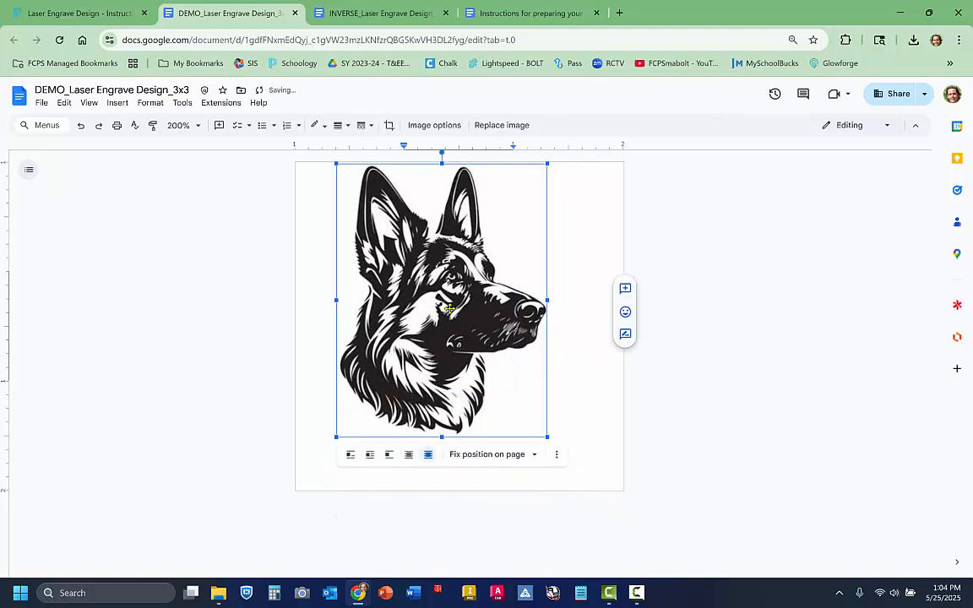
drag(406, 278, 473, 316)
click(526, 500)
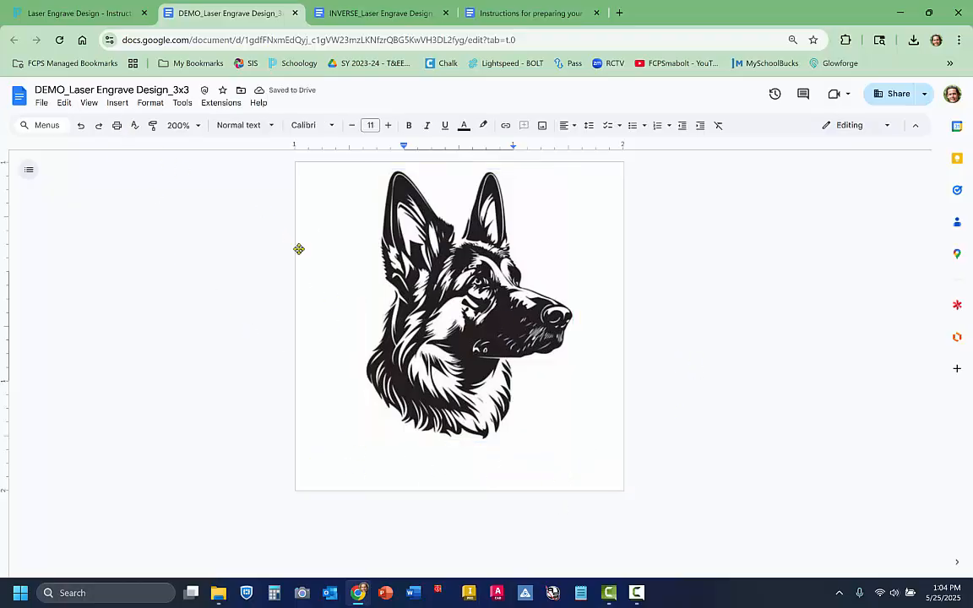
Start a new drawing in the document and add a text box reading "GERMAN SHEPHERD".
click(118, 103)
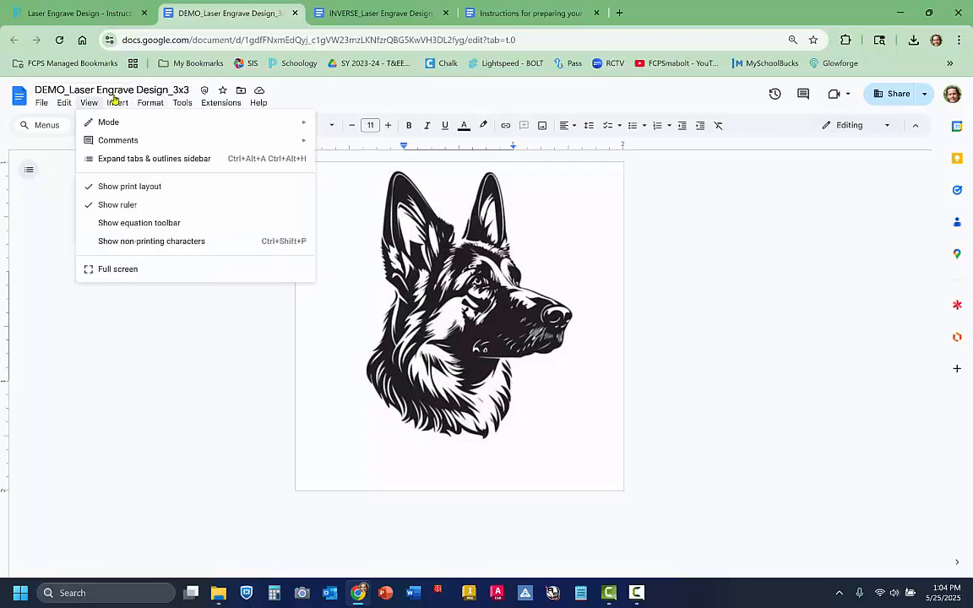
mouse_move(137, 159)
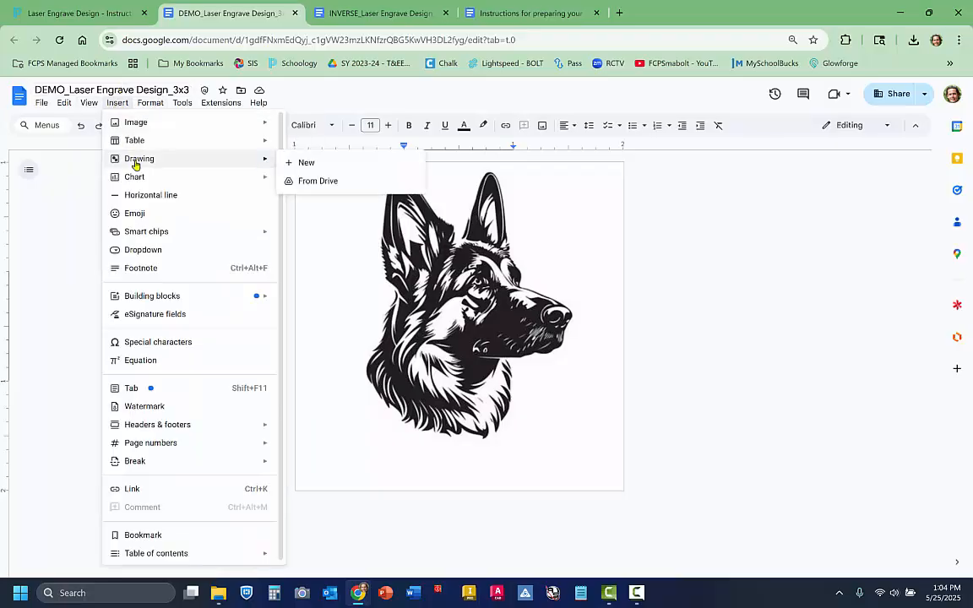
click(307, 163)
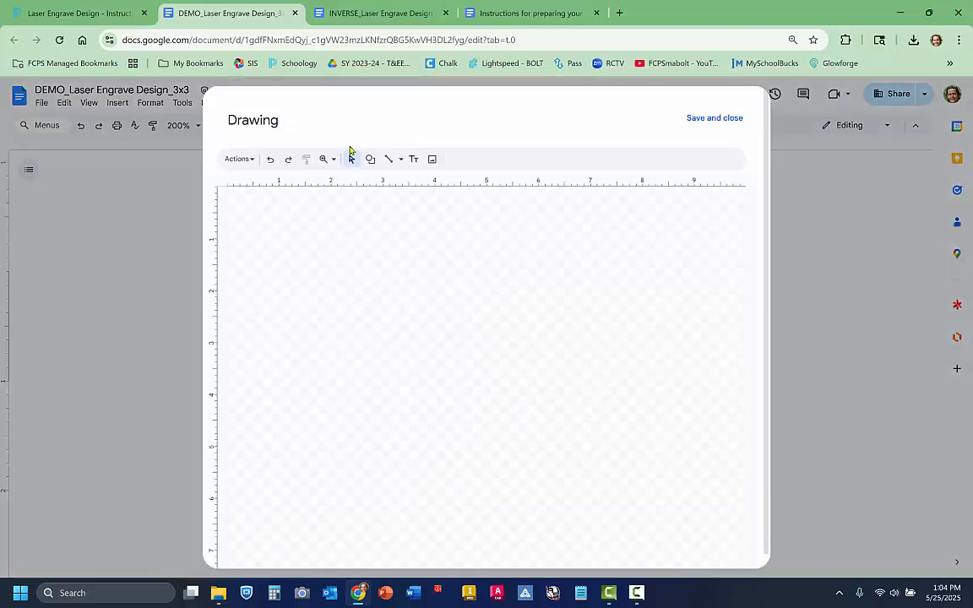
click(414, 160)
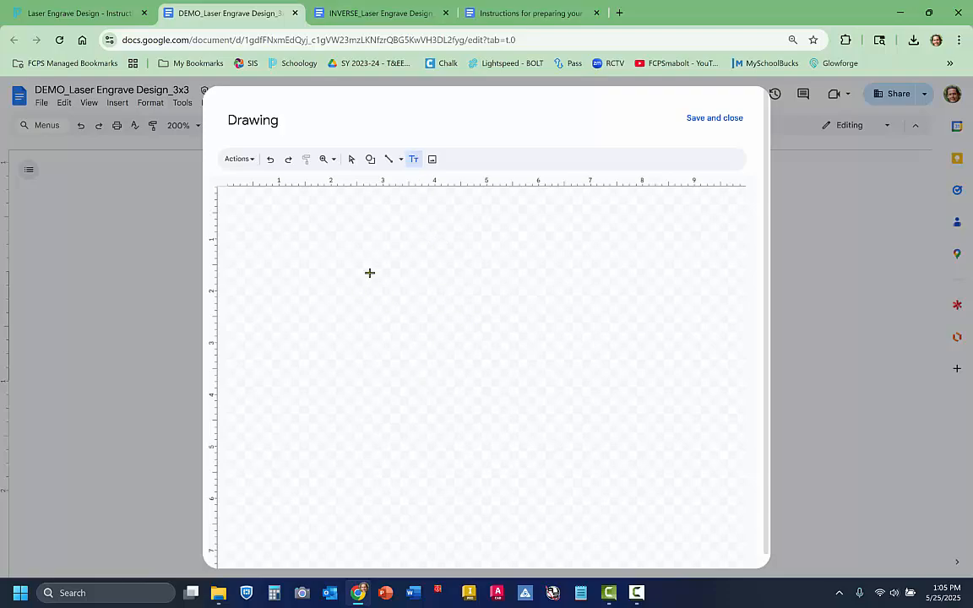
drag(370, 273, 602, 384)
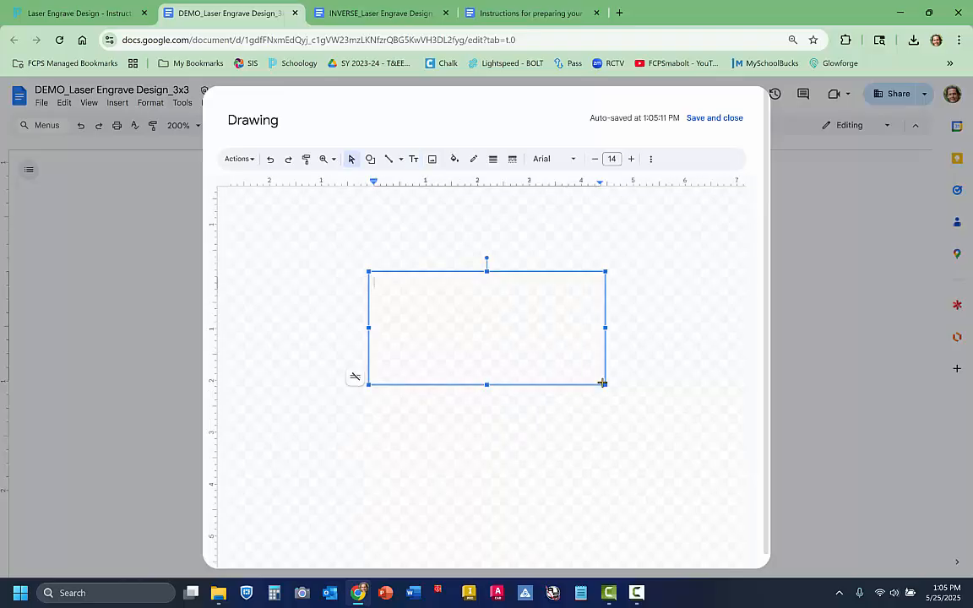
text(GERMAN SH)
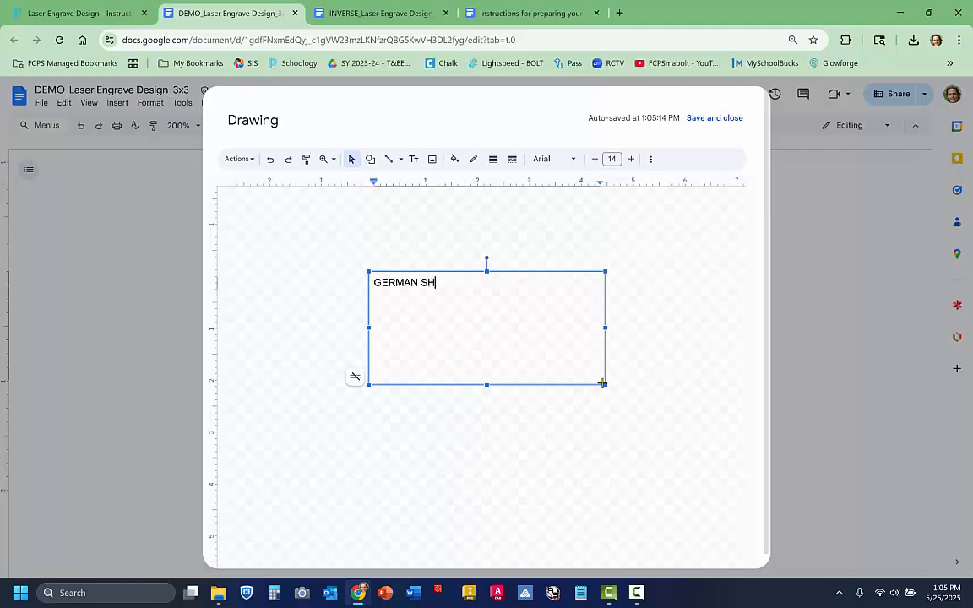
text(EPHARDRD)
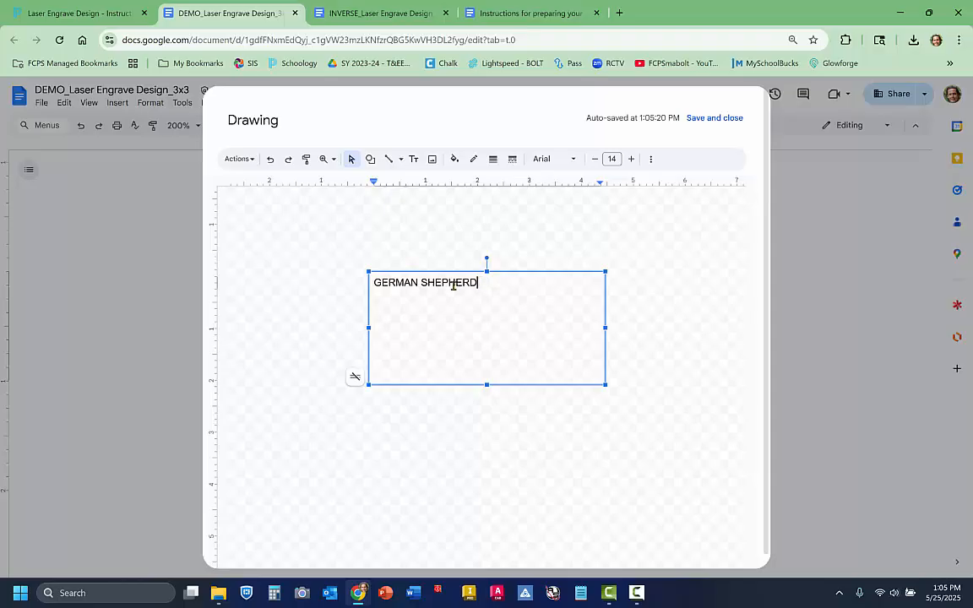
Format the GERMAN SHEPHERD text in the Impact font at size 29.
drag(479, 284, 290, 300)
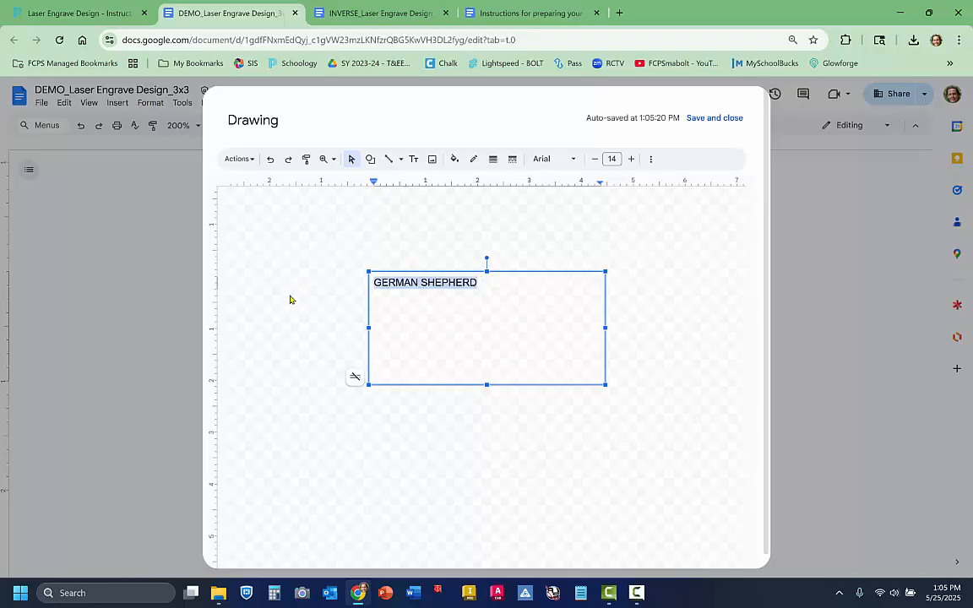
click(572, 160)
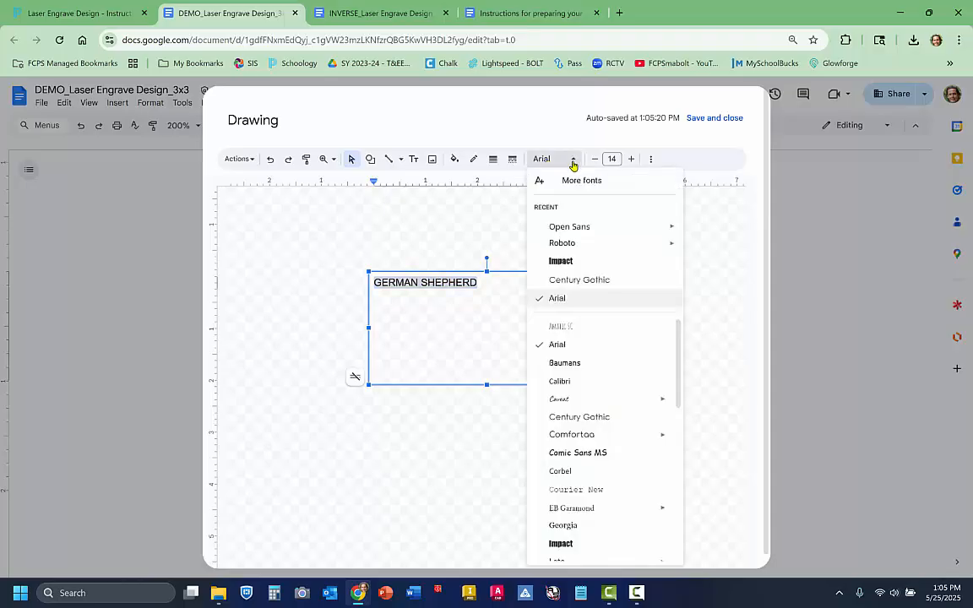
click(561, 261)
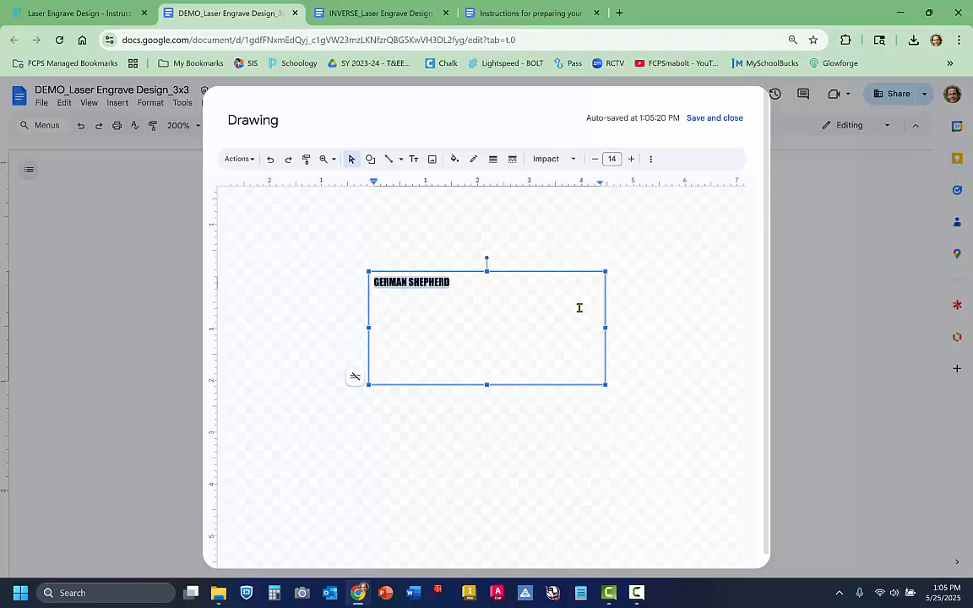
click(633, 160)
click(633, 160)
click(633, 160)
click(633, 160)
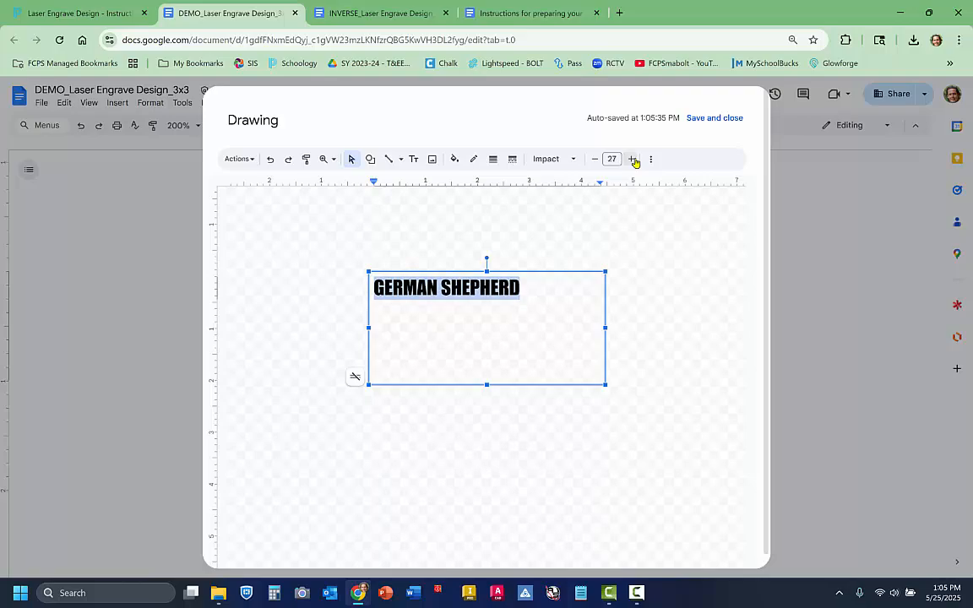
click(633, 160)
click(633, 159)
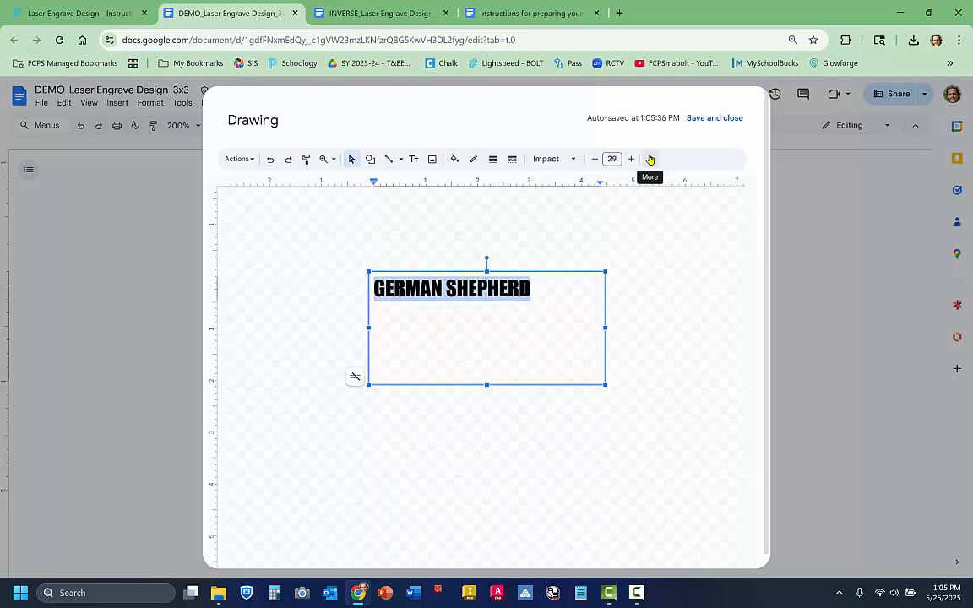
Center-align the GERMAN SHEPHERD text and shrink its box in height and width to fit closely around it.
click(650, 160)
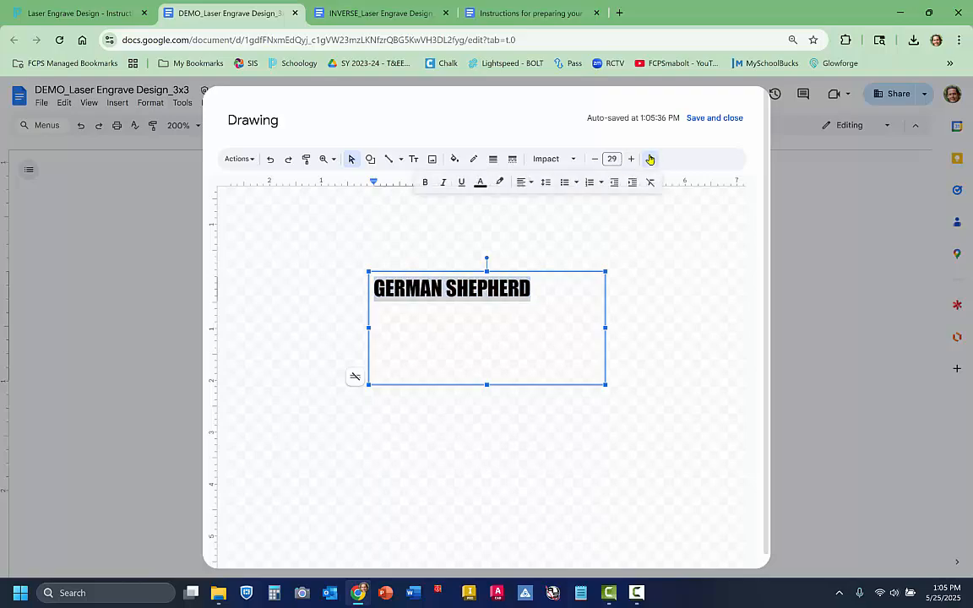
click(526, 182)
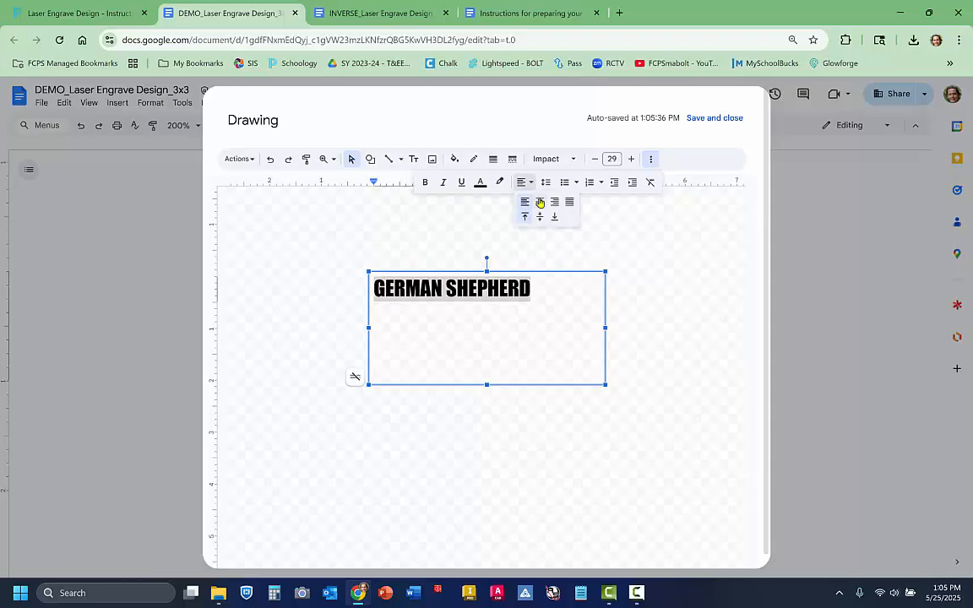
click(540, 204)
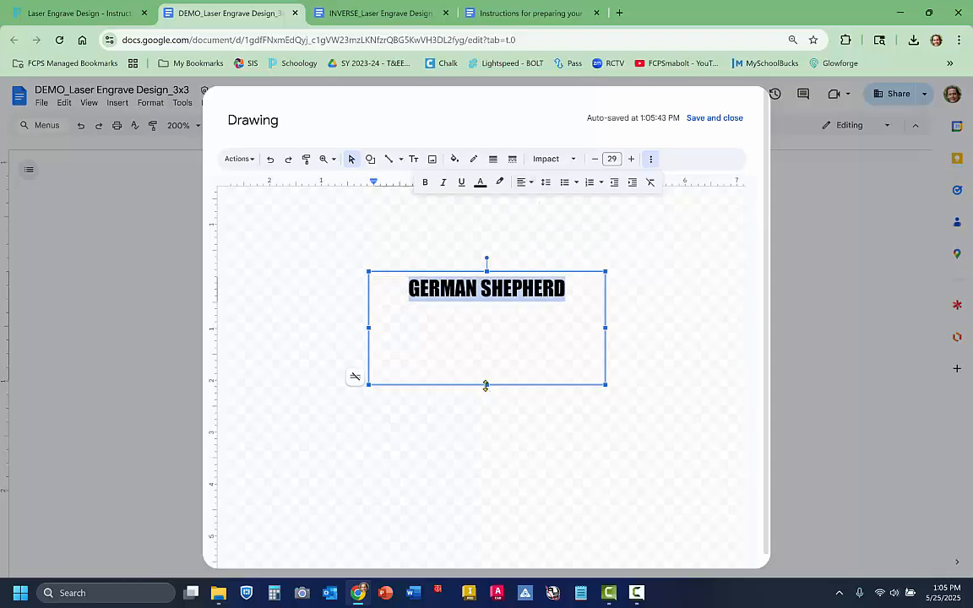
drag(490, 349, 493, 313)
drag(493, 308, 494, 307)
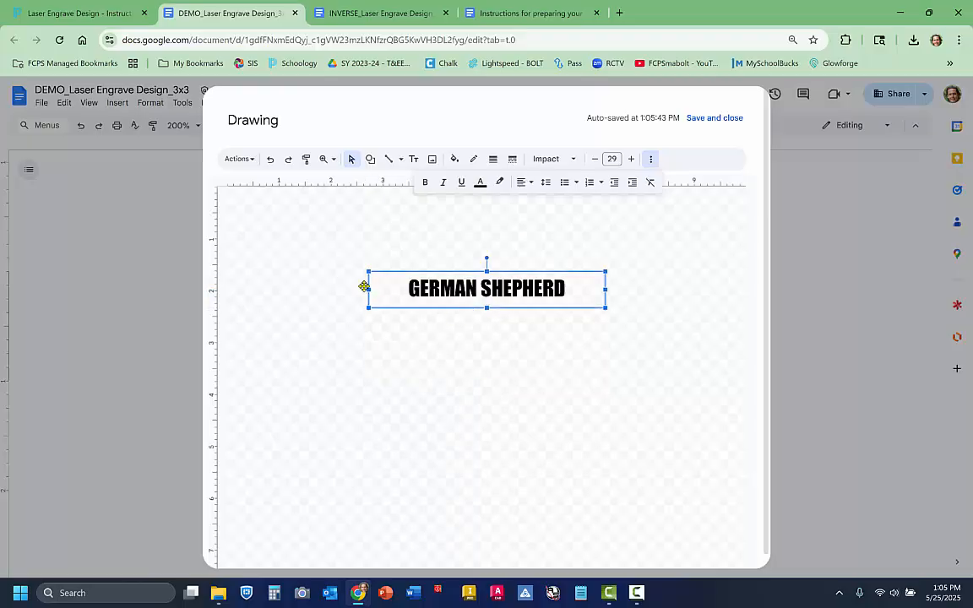
drag(375, 289, 400, 289)
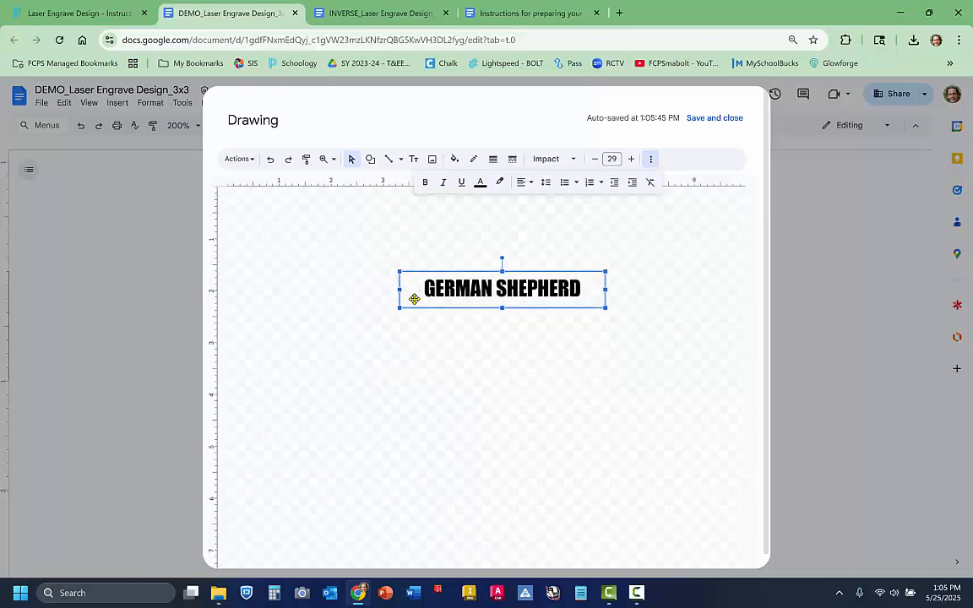
drag(604, 288, 576, 289)
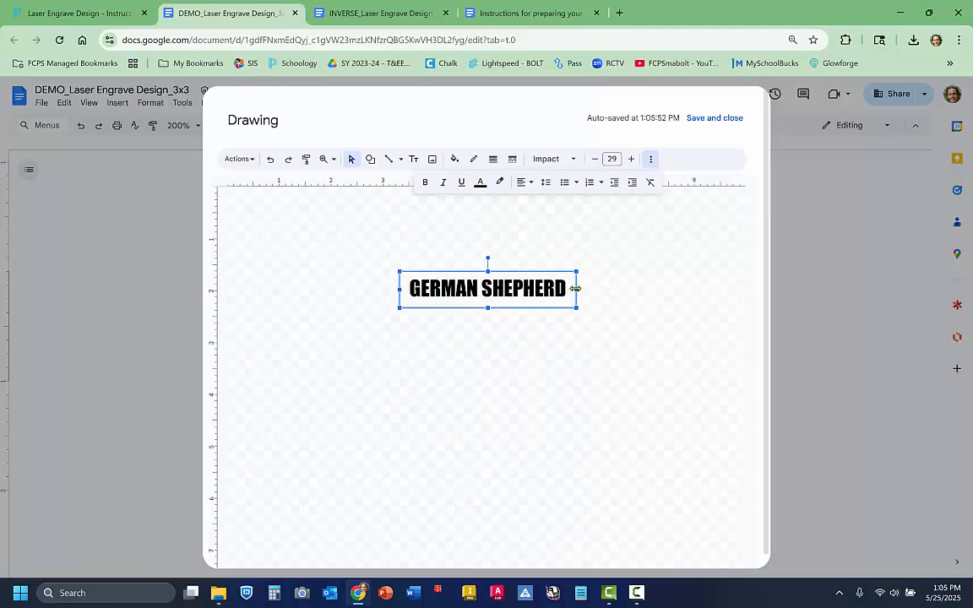
click(550, 376)
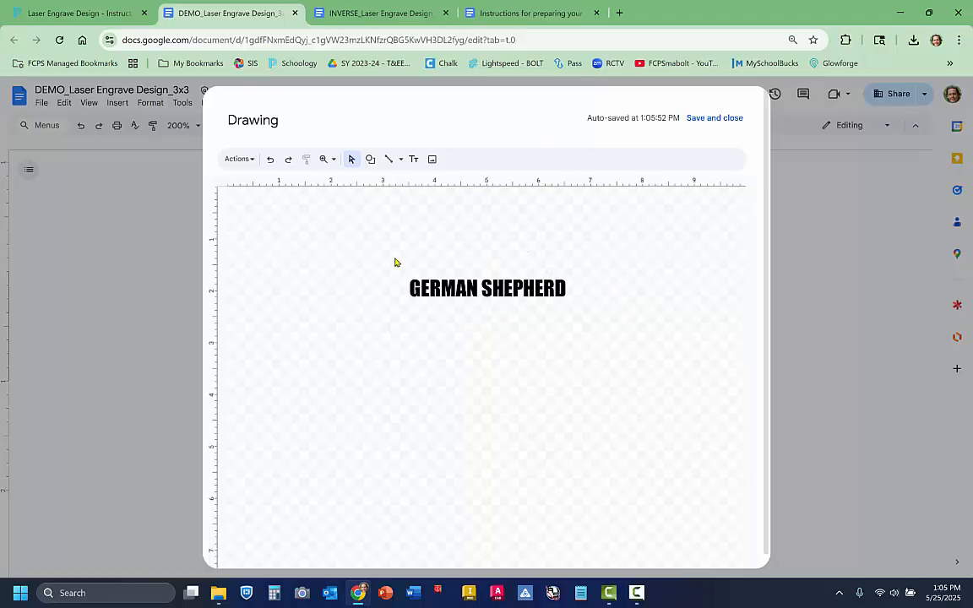
Try white as the color of the GERMAN SHEPHERD text and restore it to black.
triple_click(498, 292)
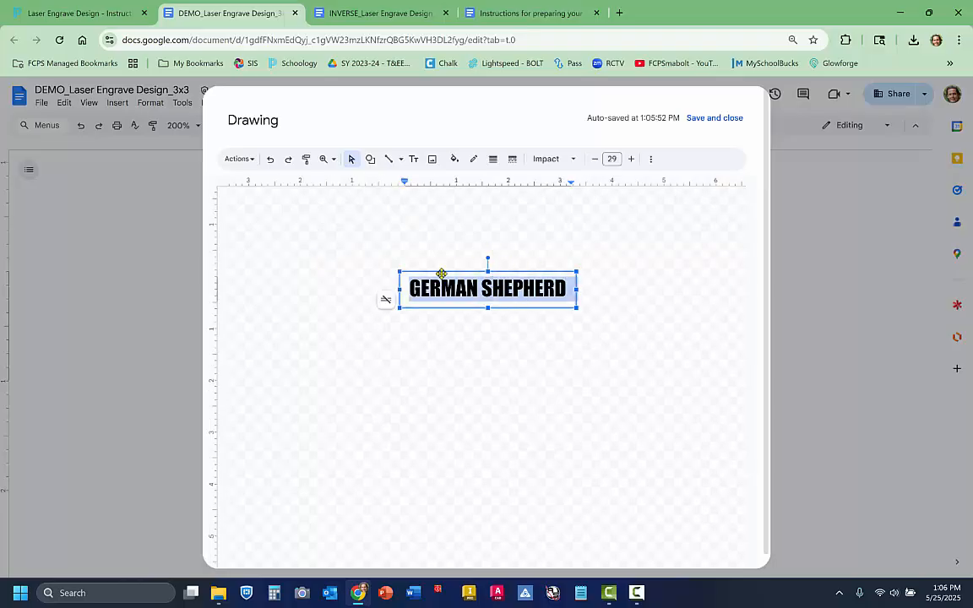
click(651, 160)
click(479, 184)
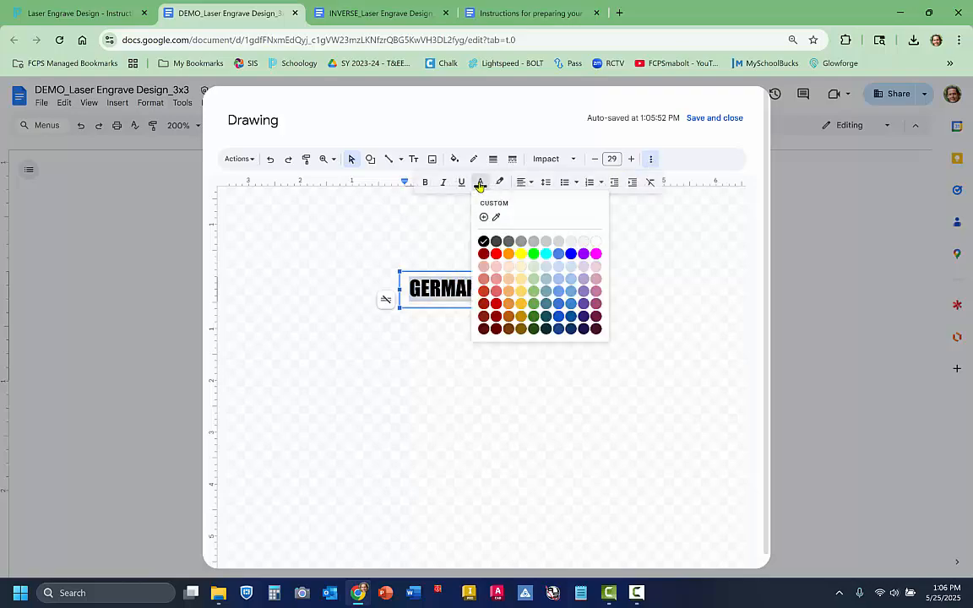
click(597, 242)
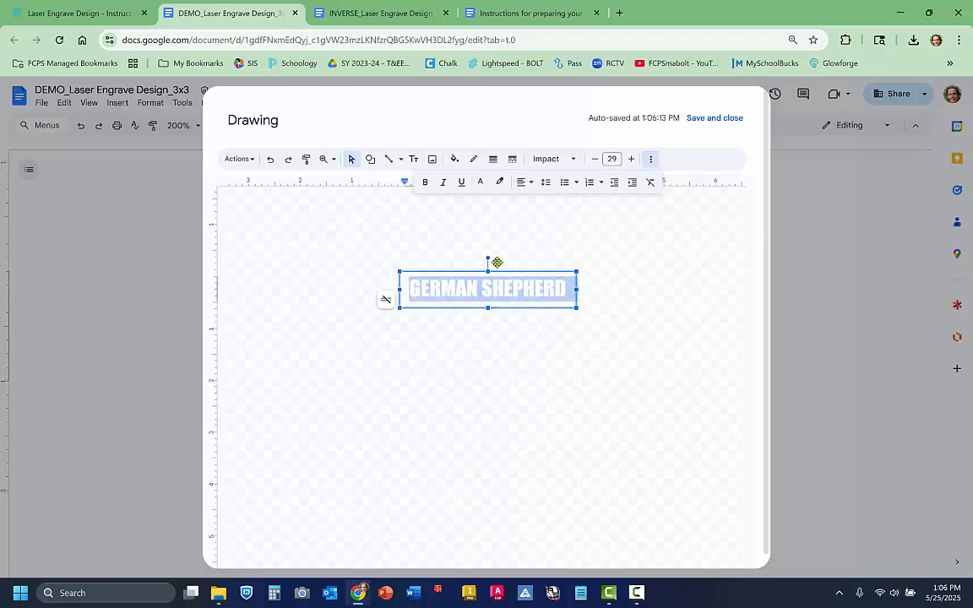
click(480, 181)
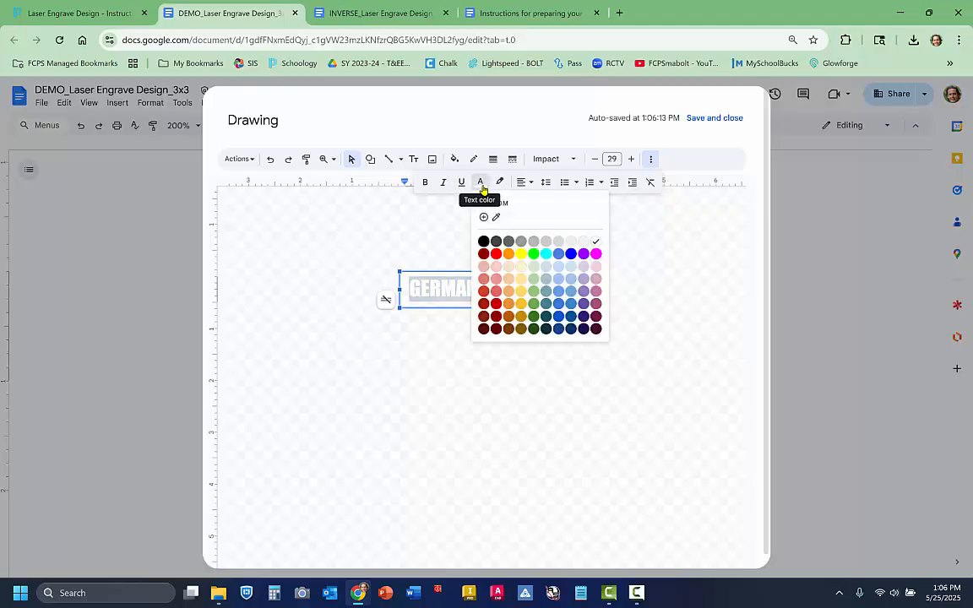
click(483, 243)
click(706, 267)
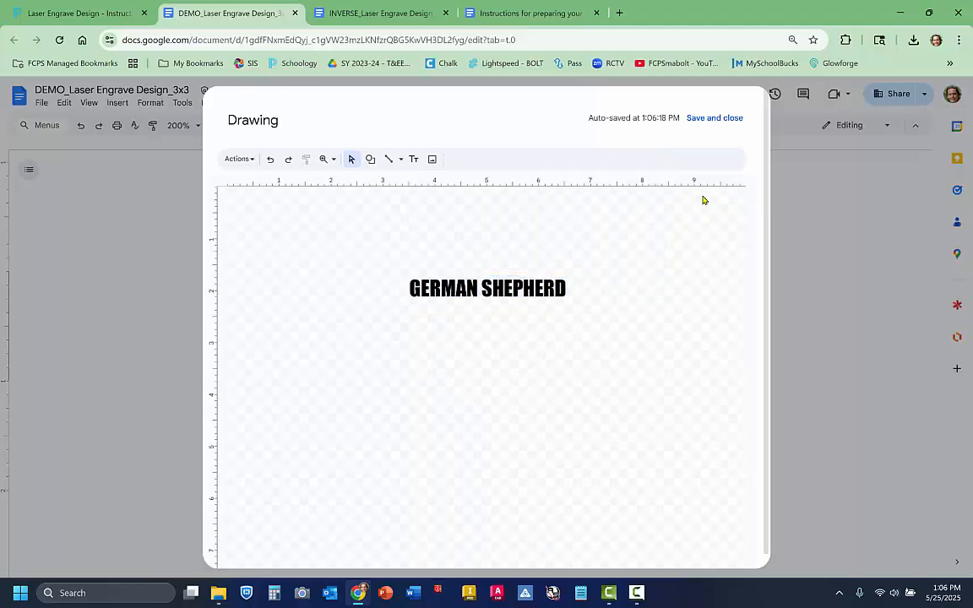
Save the text drawing into the document and move the dog image toward the page's right edge to uncover it.
click(712, 119)
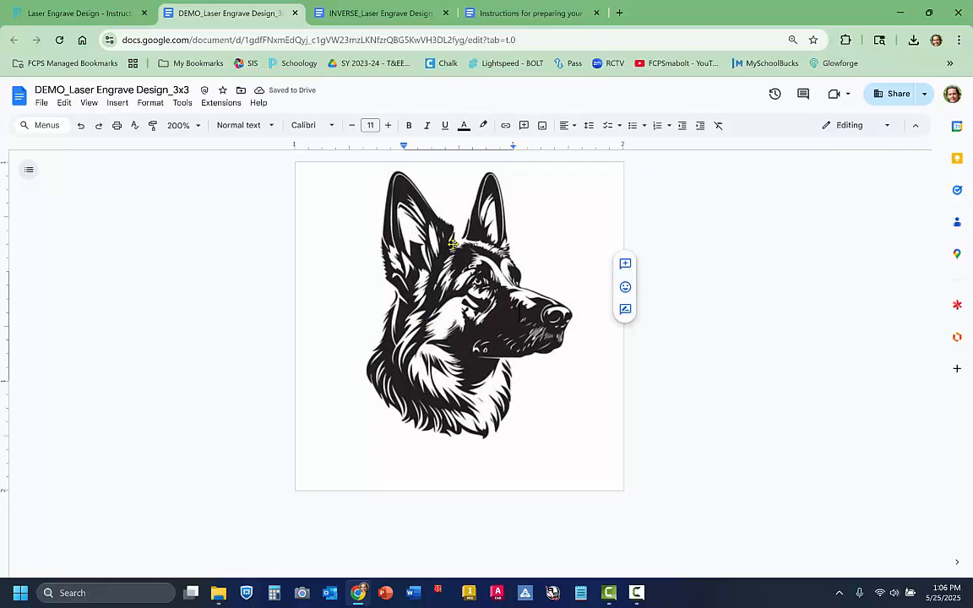
drag(471, 270, 610, 394)
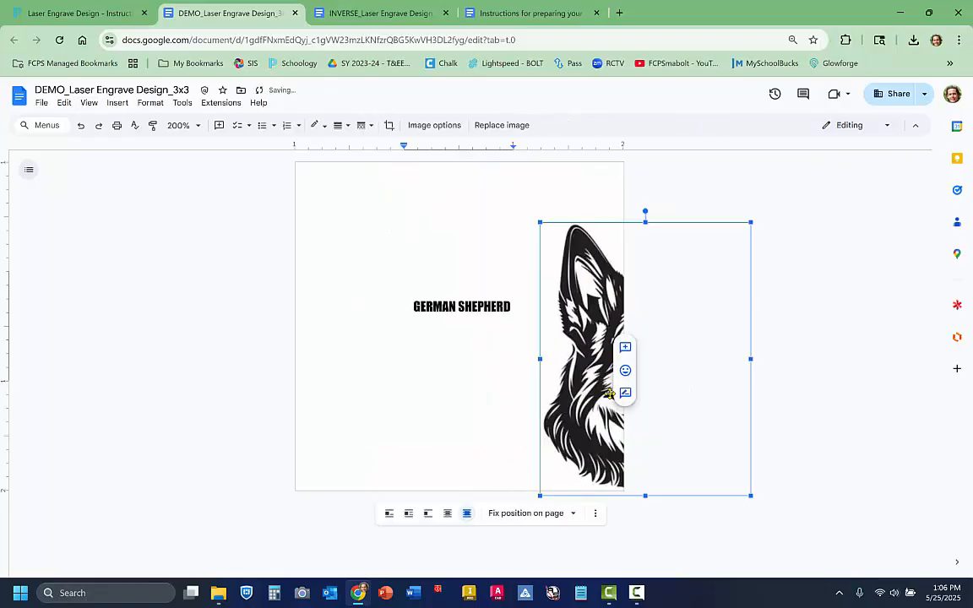
Set the GERMAN SHEPHERD drawing to sit in front of text with its position fixed on the page.
click(460, 297)
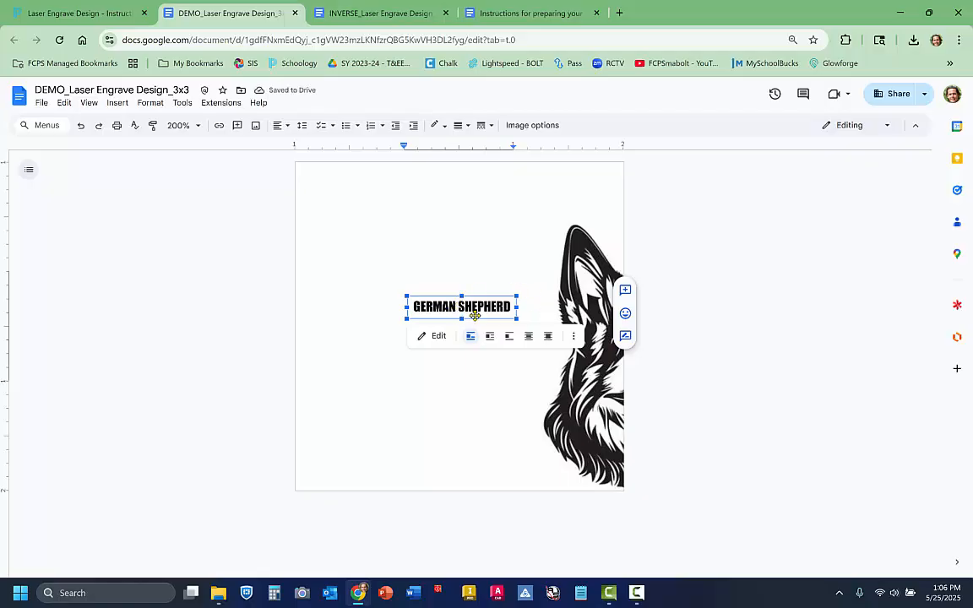
click(549, 336)
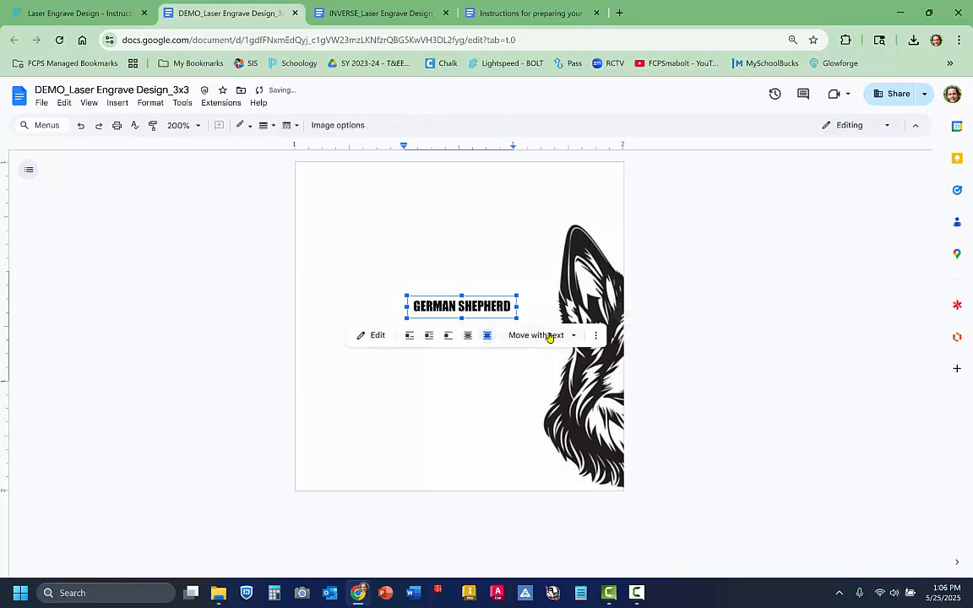
click(572, 338)
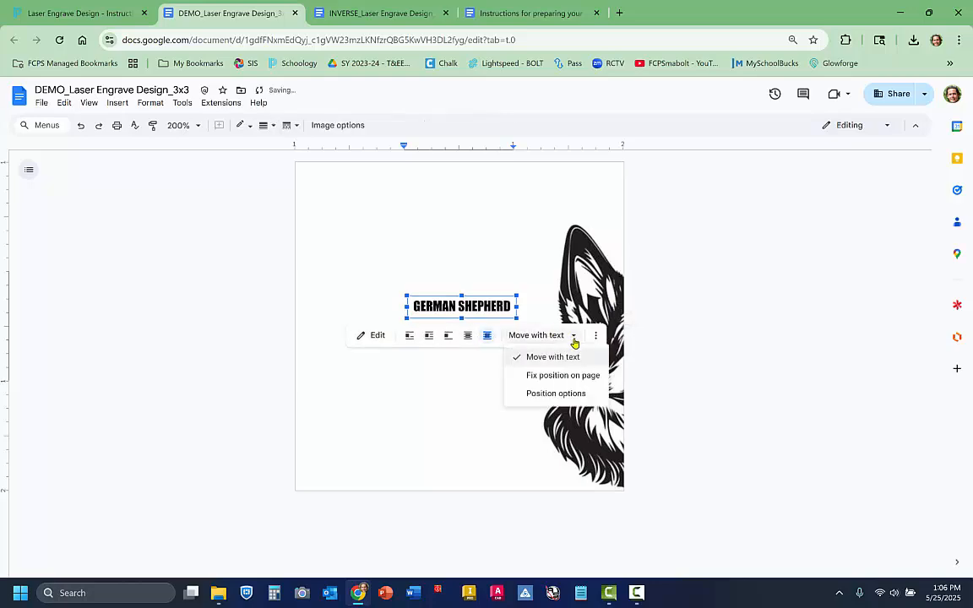
click(532, 376)
Move the GERMAN SHEPHERD text near the page's bottom edge and the dog image back to the upper middle above it.
drag(478, 309, 463, 461)
drag(531, 372, 426, 349)
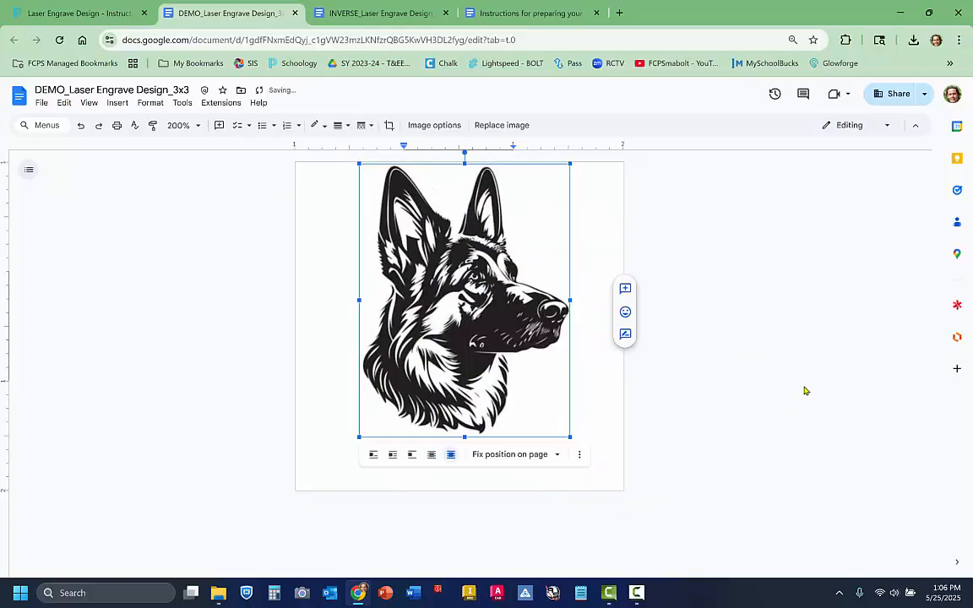
click(717, 371)
Enlarge the GERMAN SHEPHERD text to about four fifths of the page width and center it below the dog.
click(463, 459)
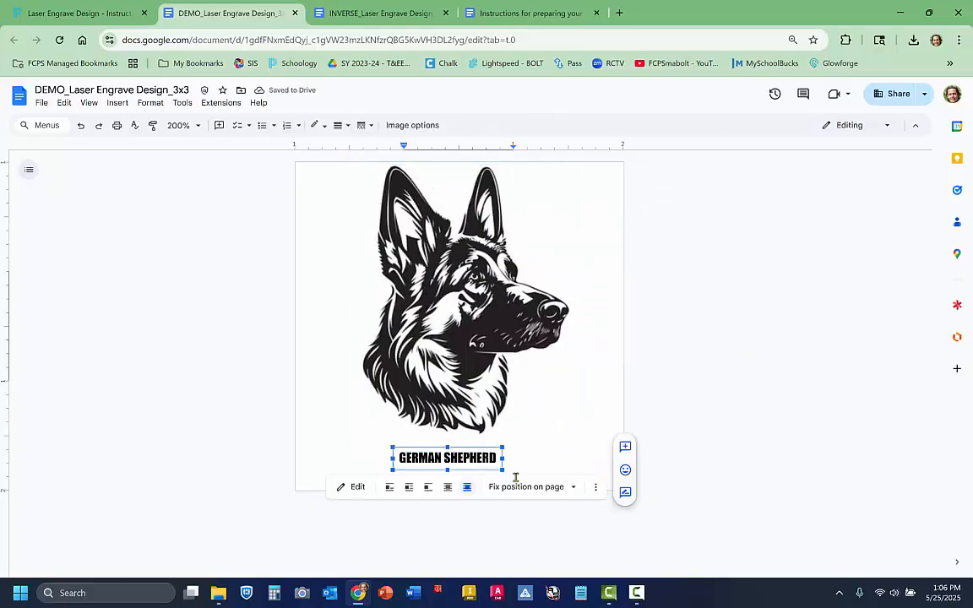
mouse_move(503, 448)
mouse_down()
mouse_move(556, 428)
mouse_move(497, 462)
mouse_up()
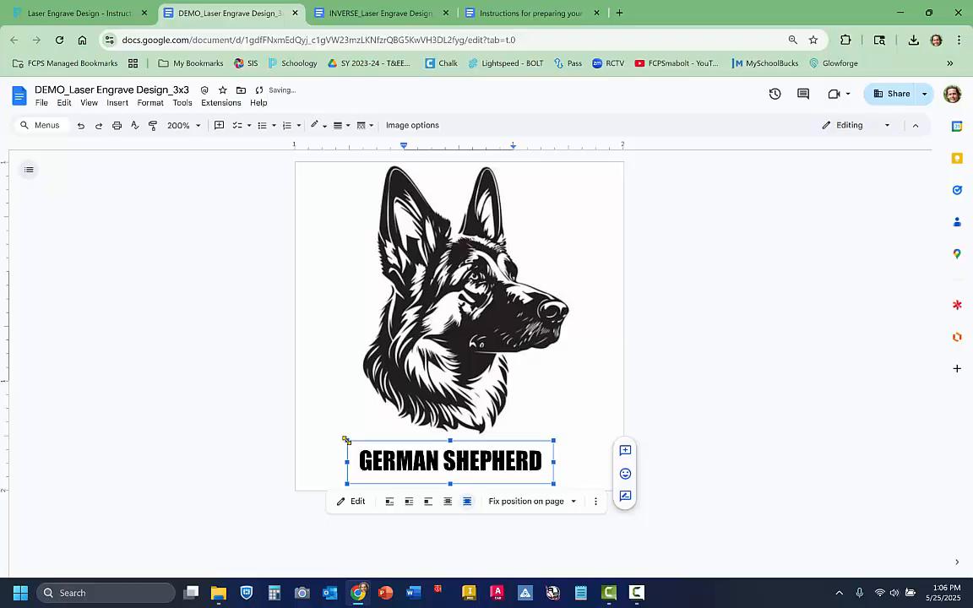
mouse_move(346, 440)
mouse_down()
mouse_move(328, 423)
mouse_move(277, 425)
mouse_up()
drag(385, 454, 445, 464)
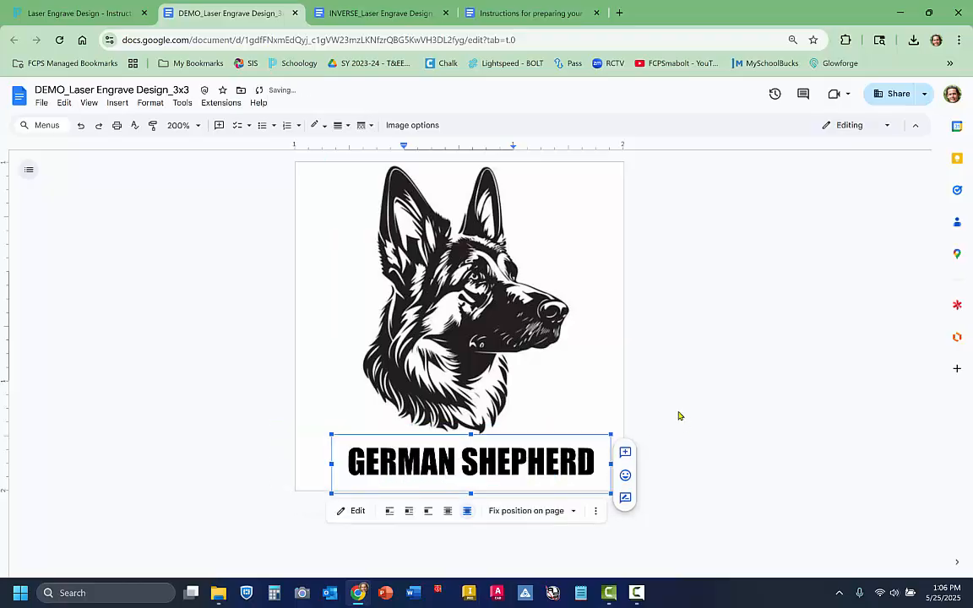
click(704, 561)
click(568, 458)
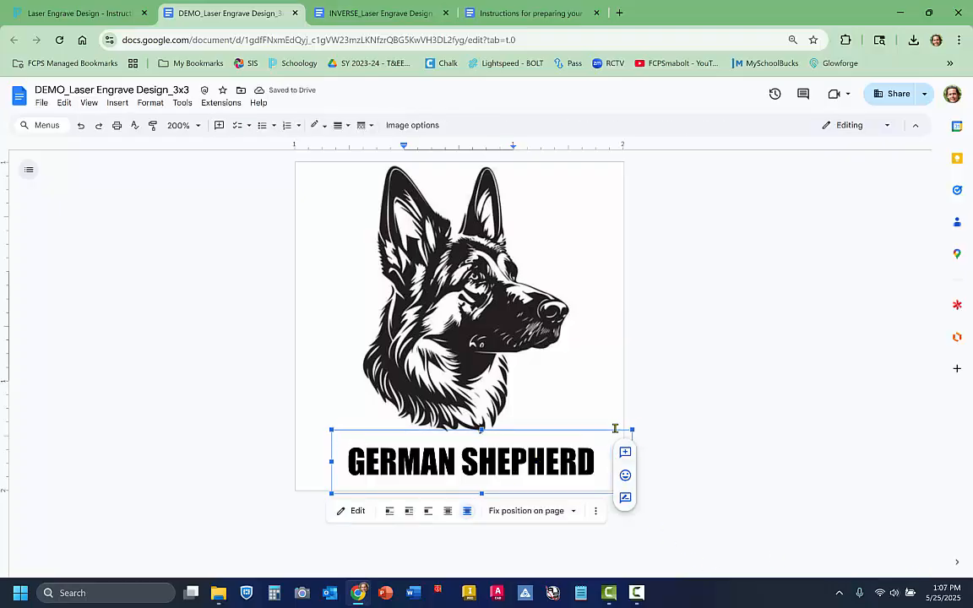
drag(610, 433, 634, 430)
drag(534, 461, 518, 461)
click(635, 513)
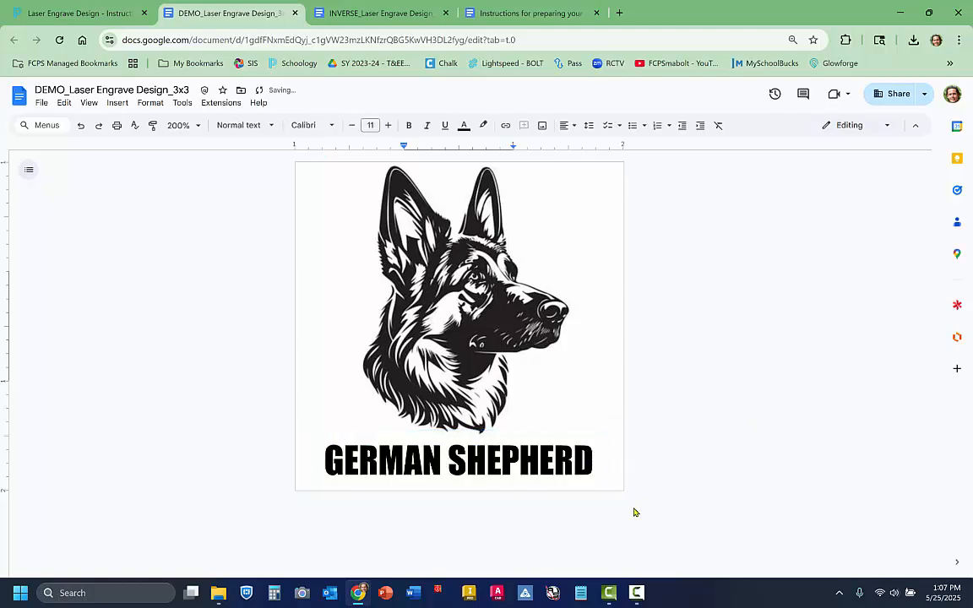
Widen the GERMAN SHEPHERD text further to about nine tenths of the page width and recenter it along the page's bottom.
click(582, 462)
drag(608, 431, 632, 427)
drag(549, 463, 542, 463)
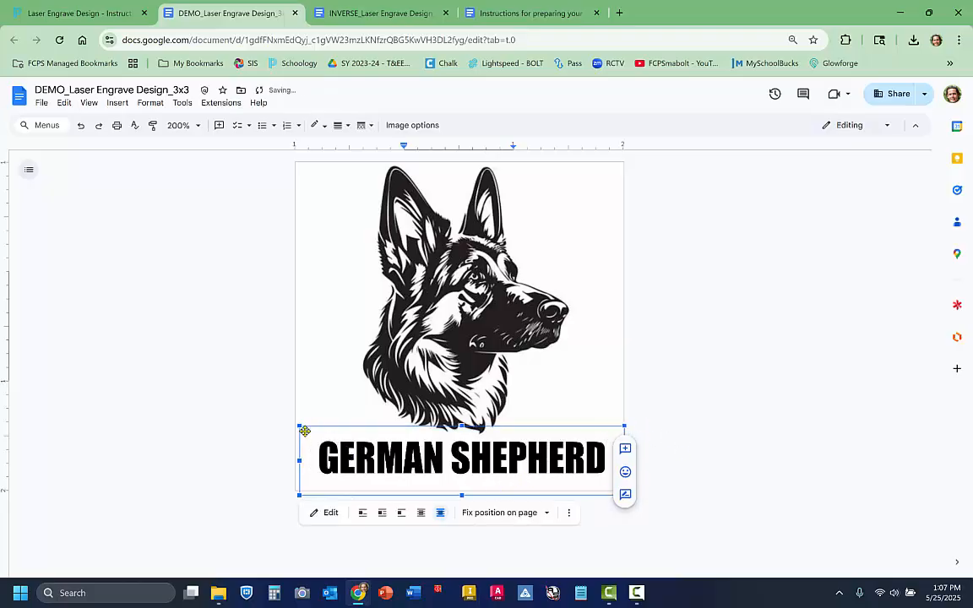
drag(299, 426, 293, 427)
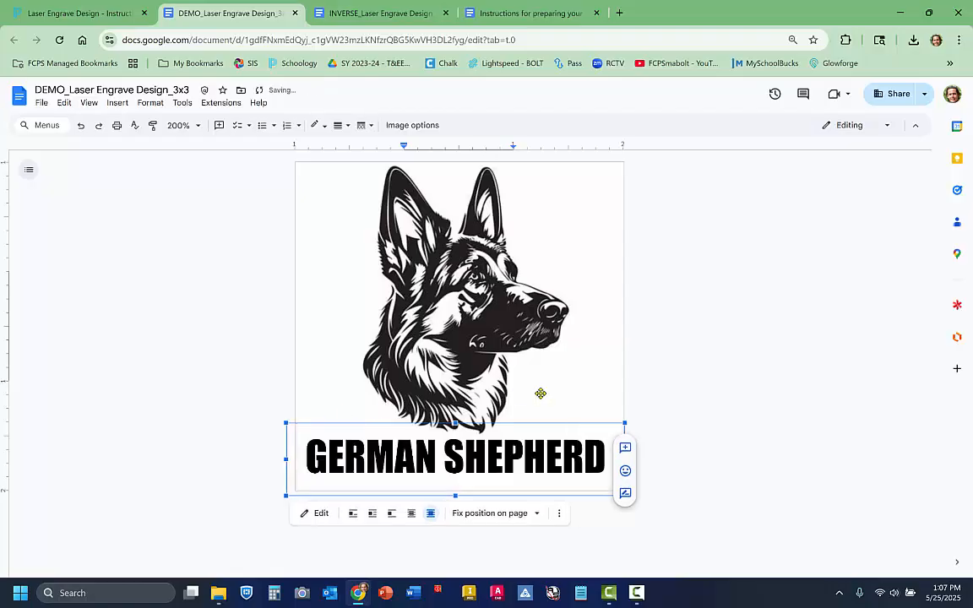
click(727, 403)
drag(551, 448, 556, 453)
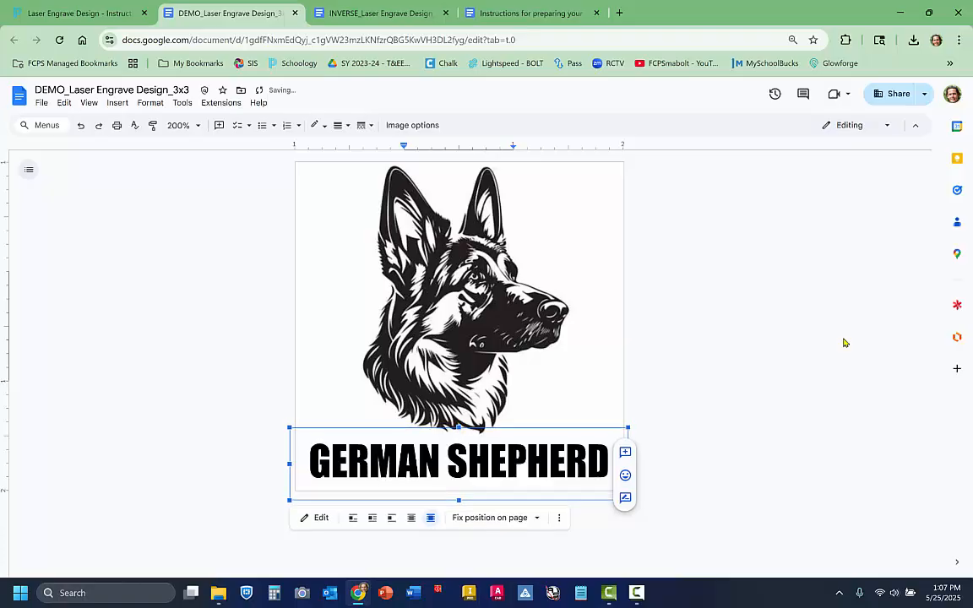
Nudge the dog image slightly down to balance the gap between the page's top edge and the GERMAN SHEPHERD text.
click(471, 284)
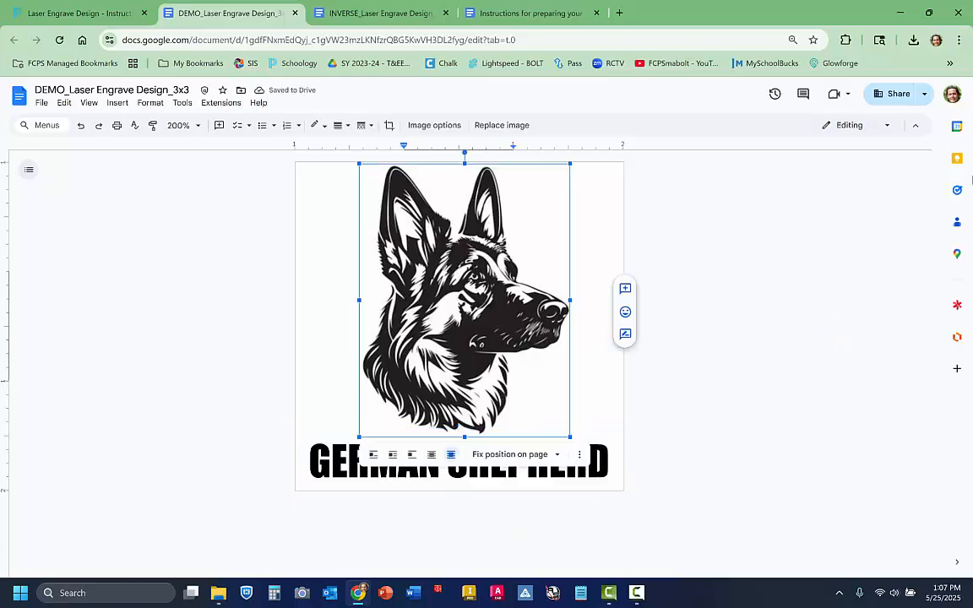
key(Down)
key(Down)
key(Down)
key(Down)
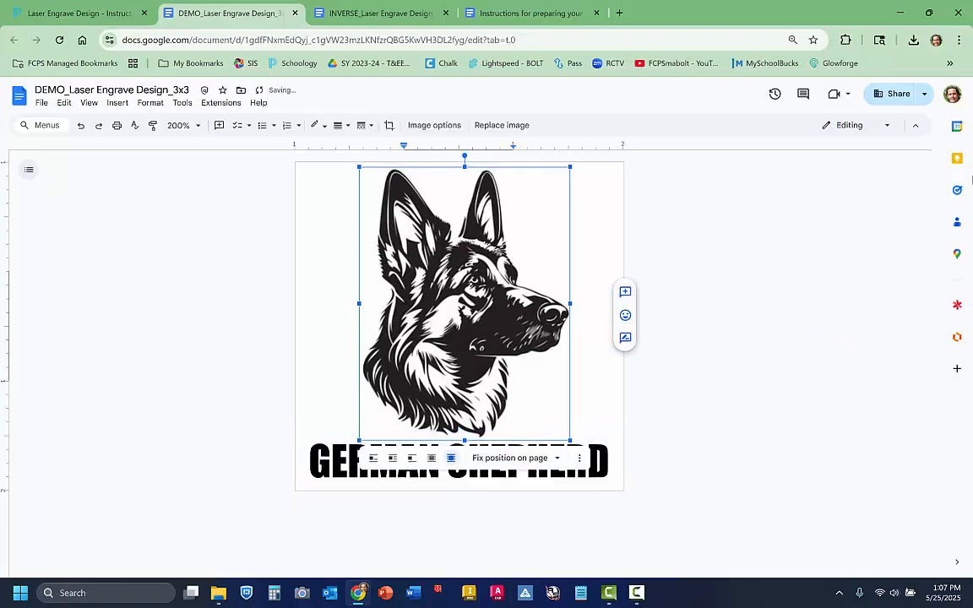
key(Up)
key(Up)
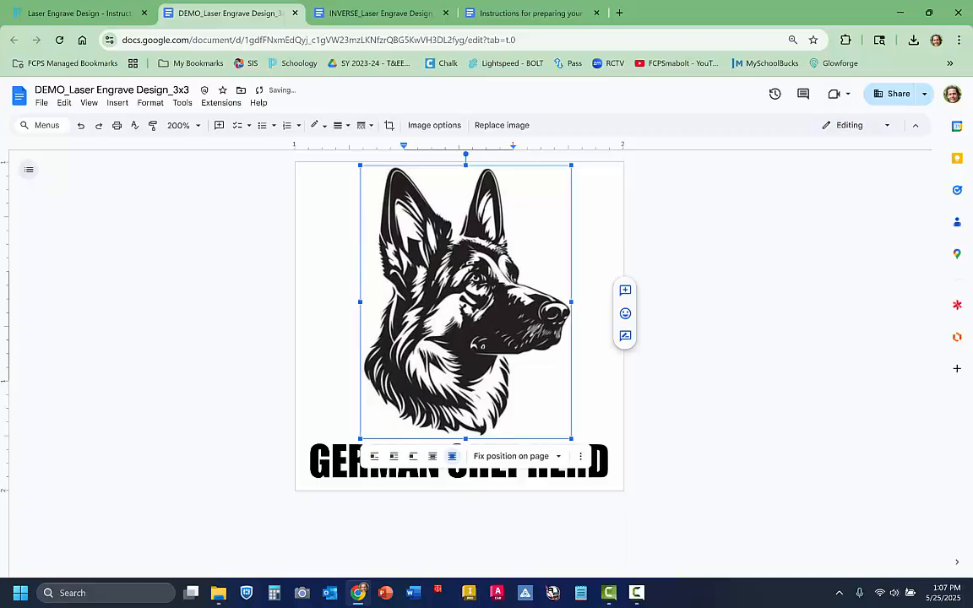
click(771, 309)
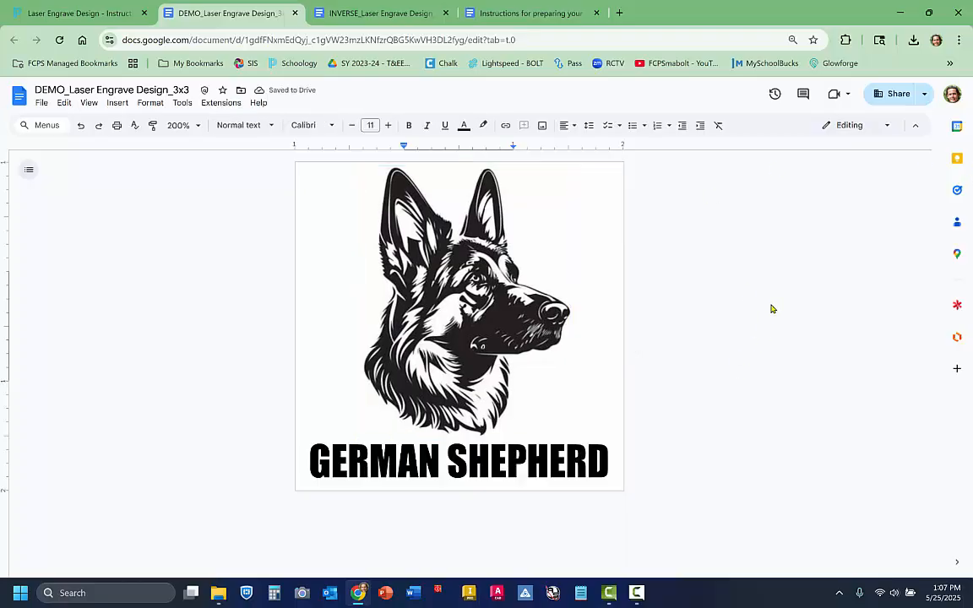
Review both engraving designs and read the instructions on creating a PDF, converting it to JPG and storing the file.
click(390, 15)
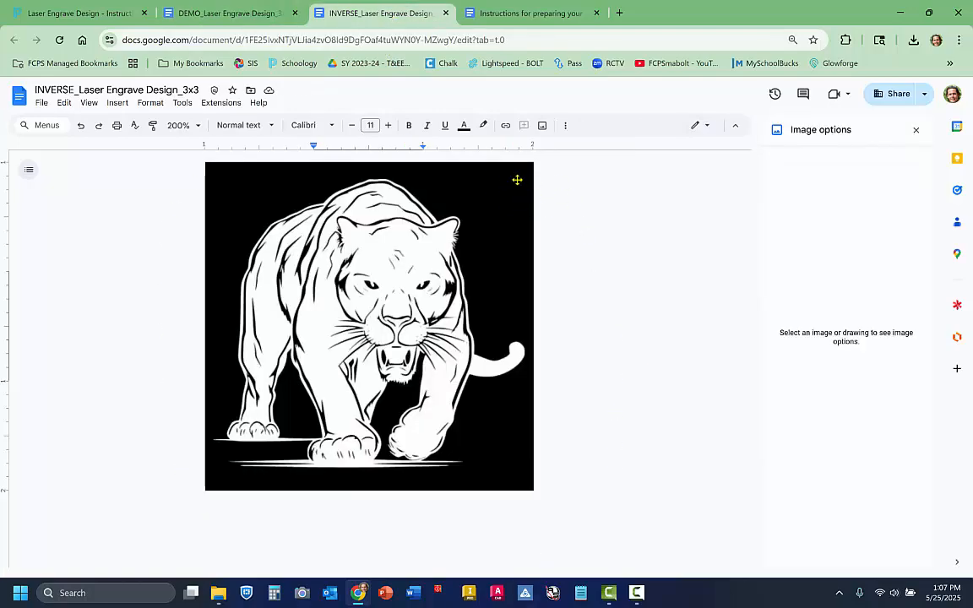
click(208, 12)
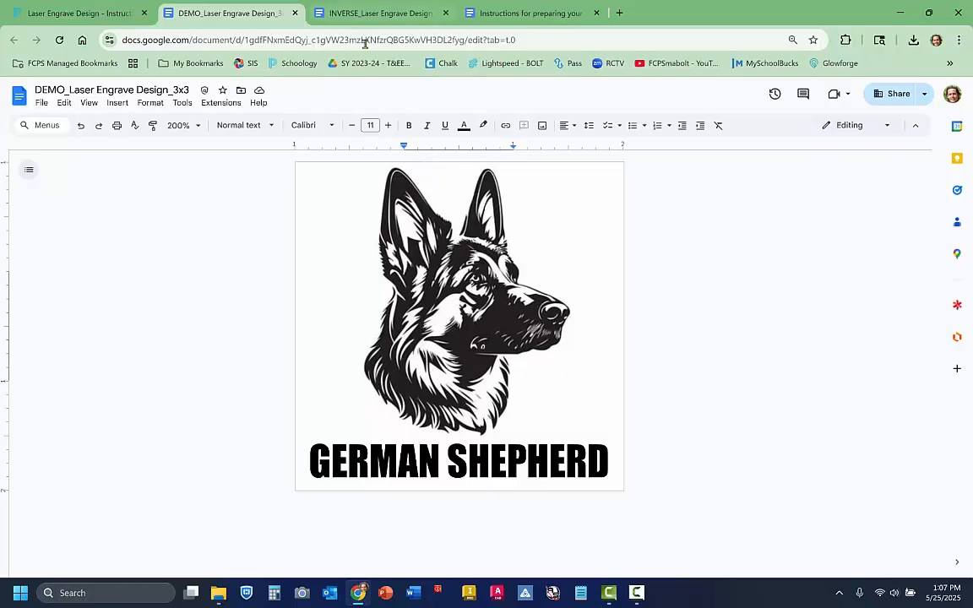
click(532, 13)
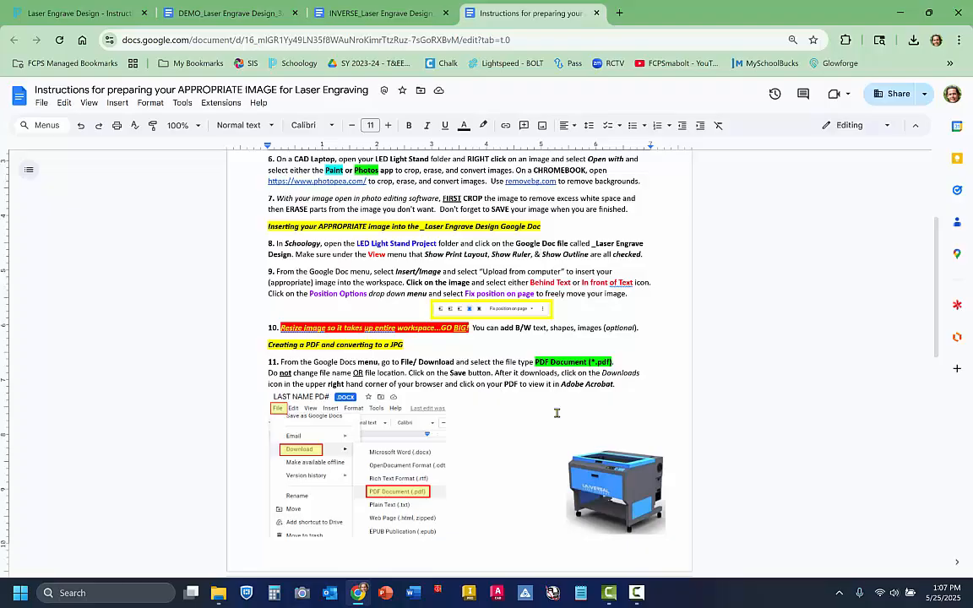
scroll(557, 413, down, 6)
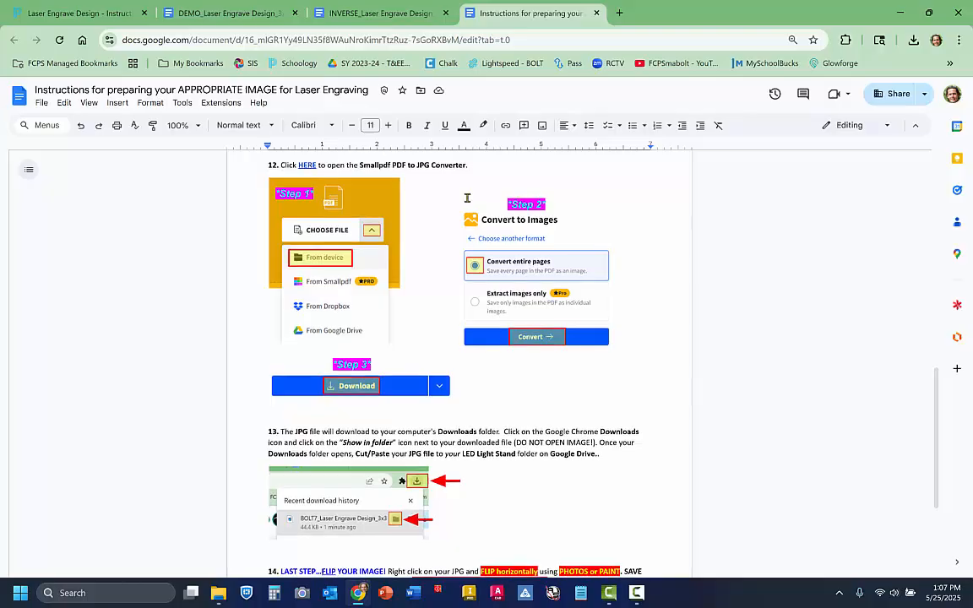
scroll(464, 201, down, 5)
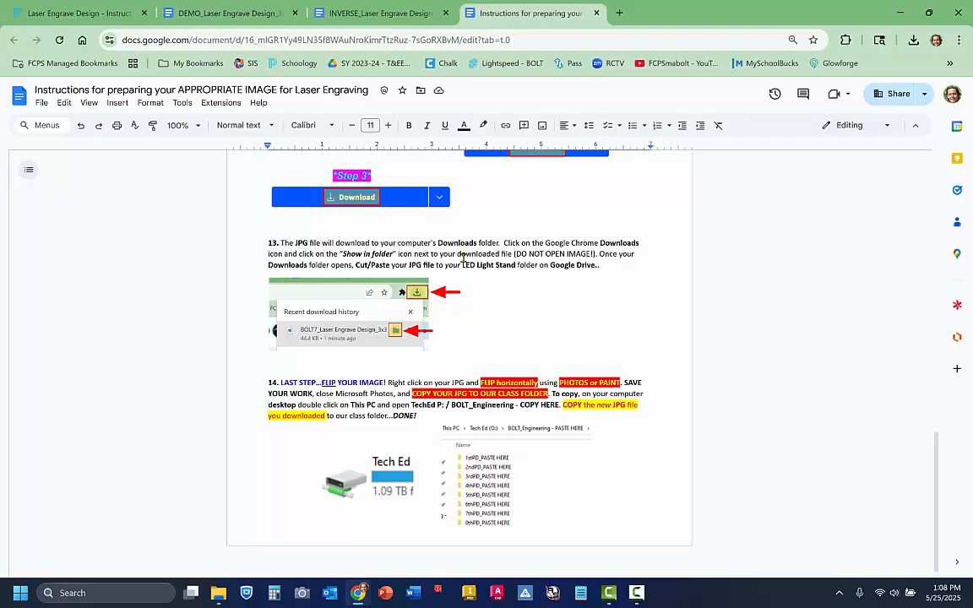
drag(462, 267, 519, 268)
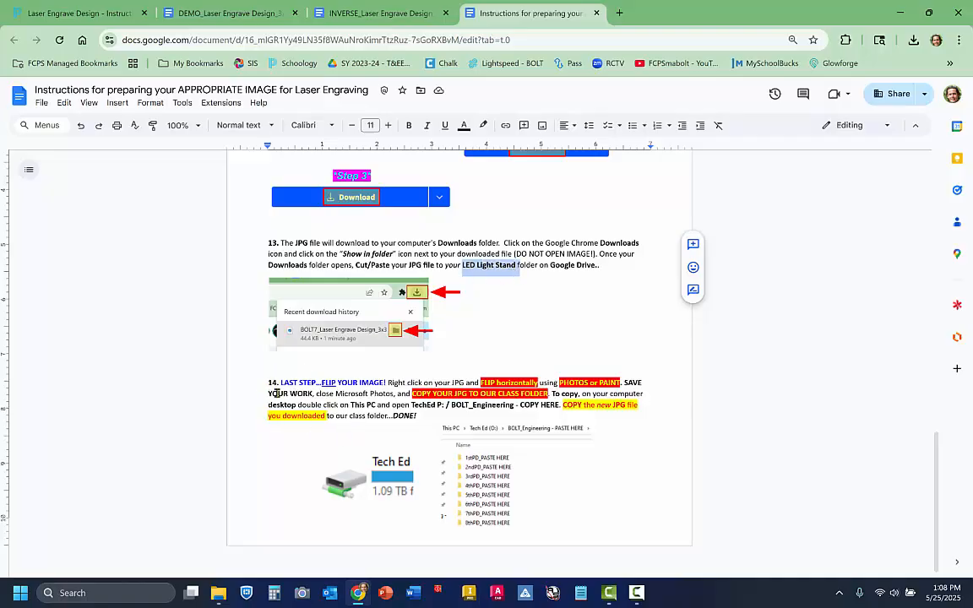
scroll(330, 265, up, 6)
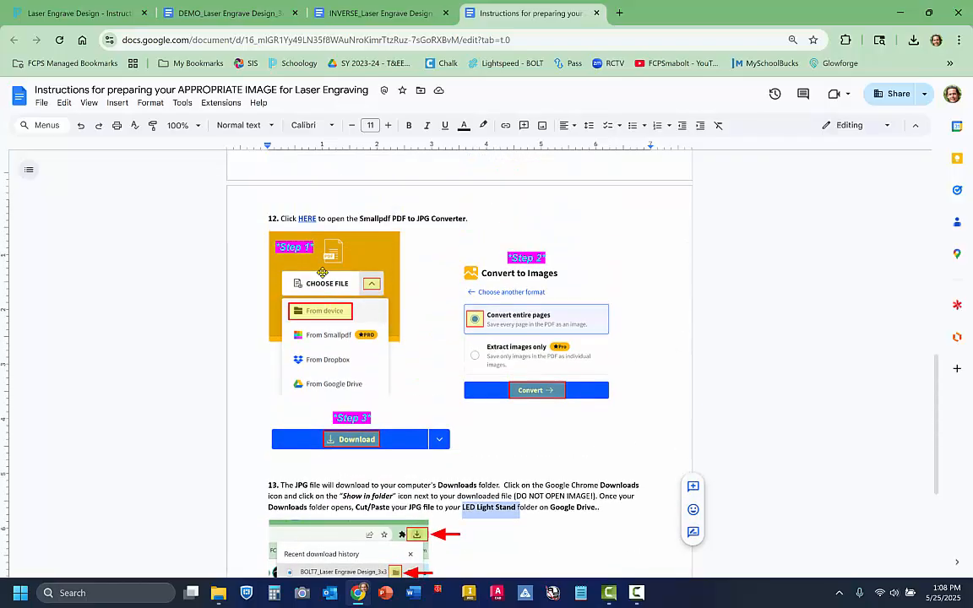
scroll(508, 452, up, 1)
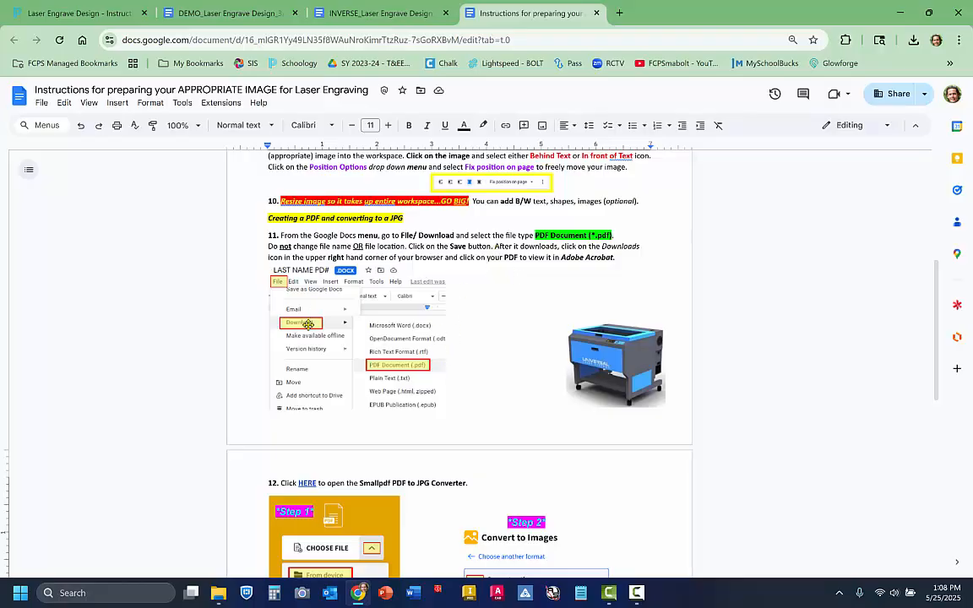
click(395, 15)
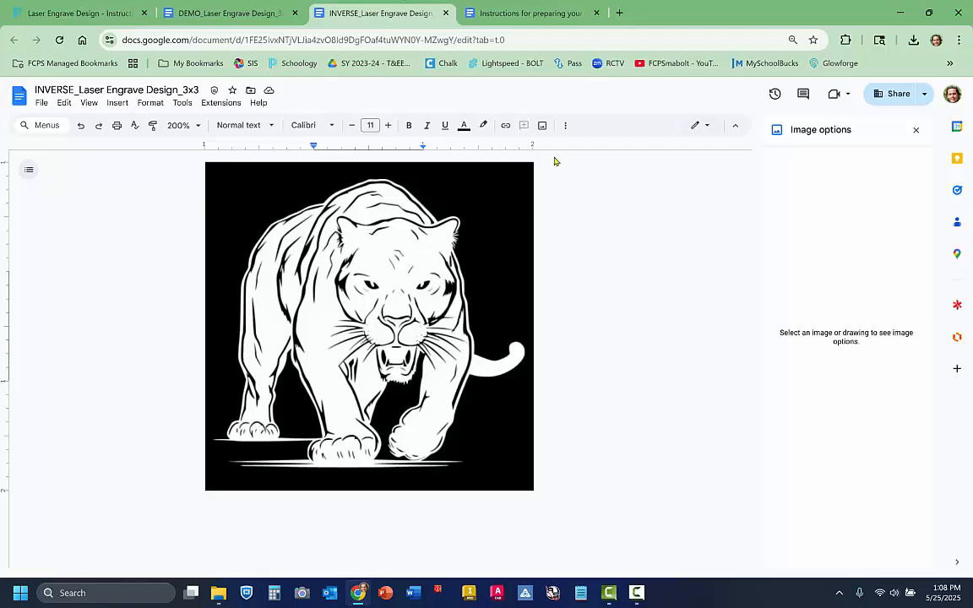
Rename the DEMO dog design document, replacing DEMO with the owner's full name before _Laser Engrave Design_3x3.
click(209, 15)
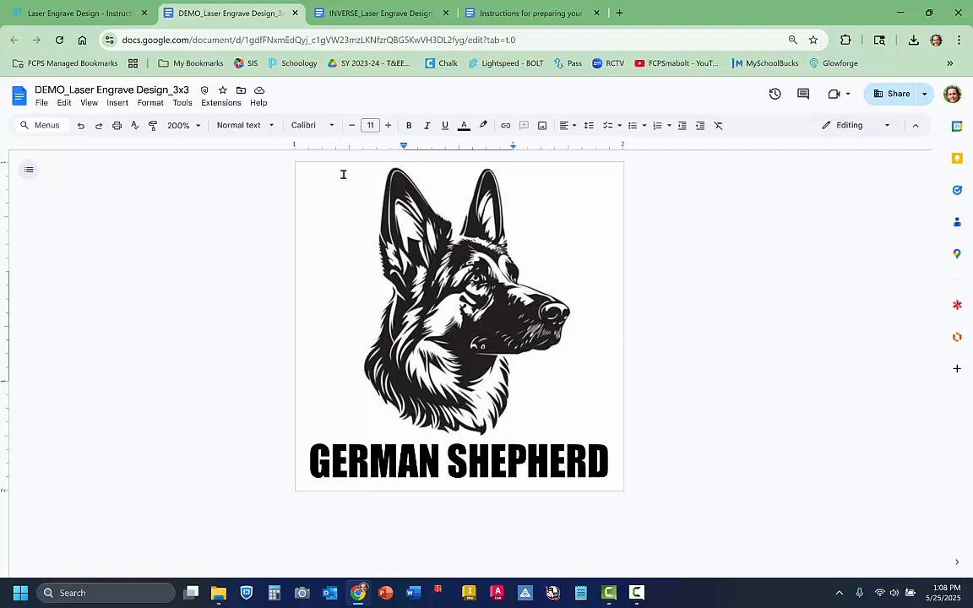
double_click(60, 88)
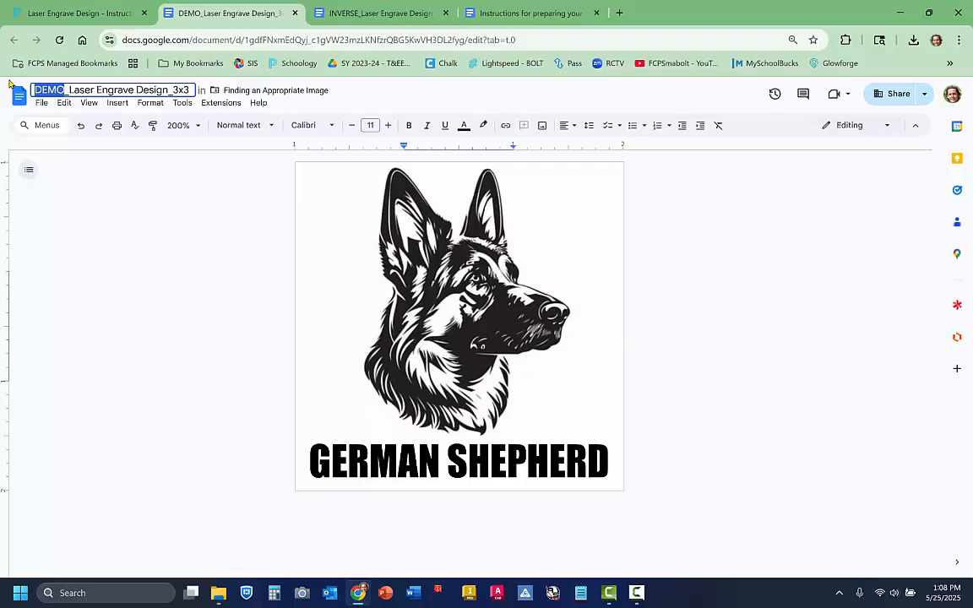
text(Mark Bo)
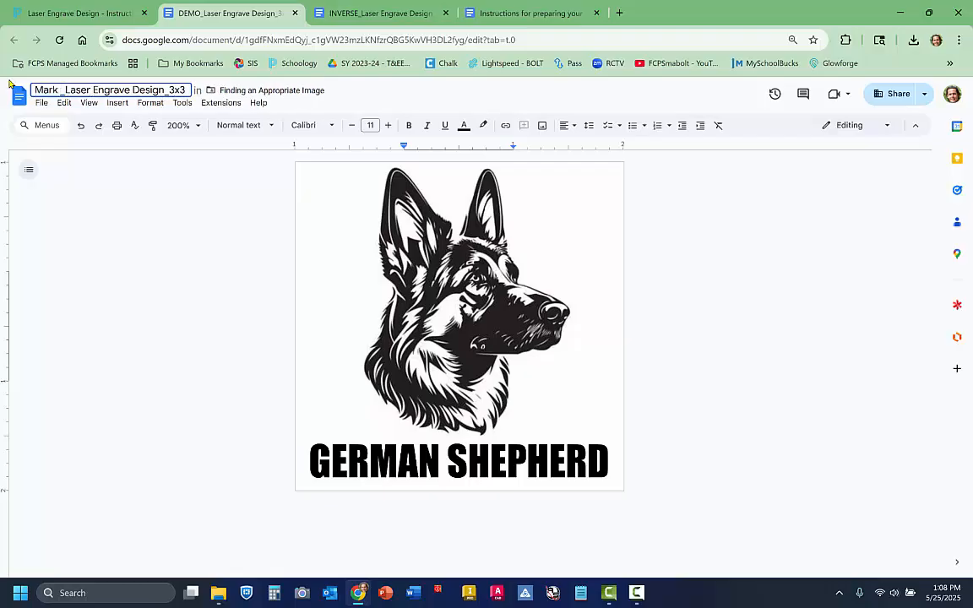
text(lt)
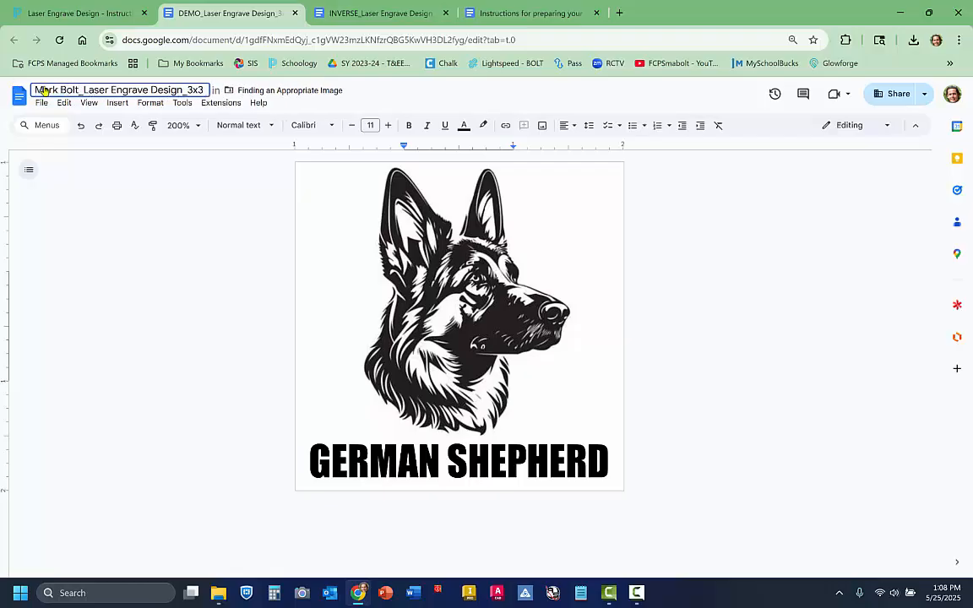
key(Return)
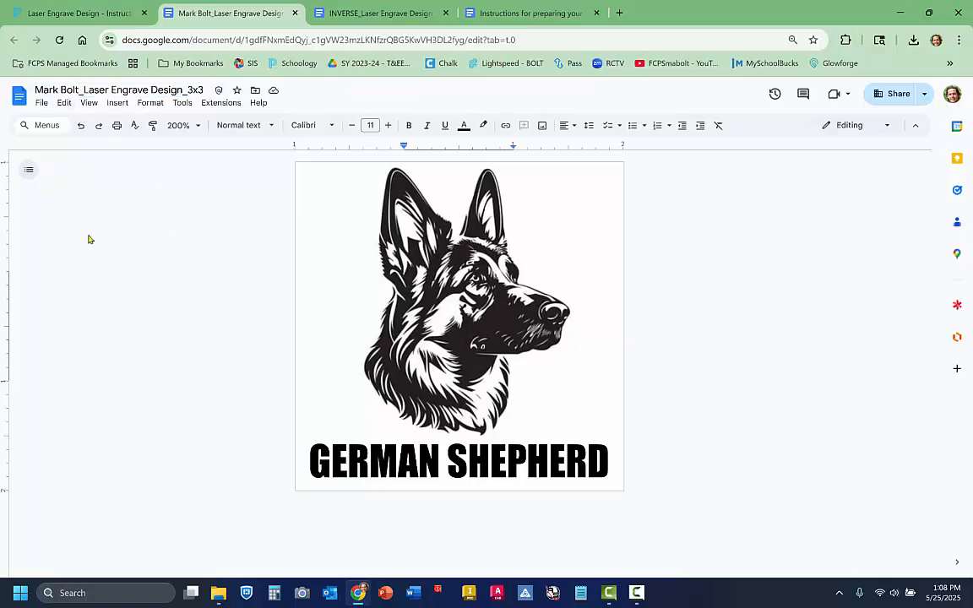
Download the German shepherd design as a PDF Document (.pdf).
click(41, 103)
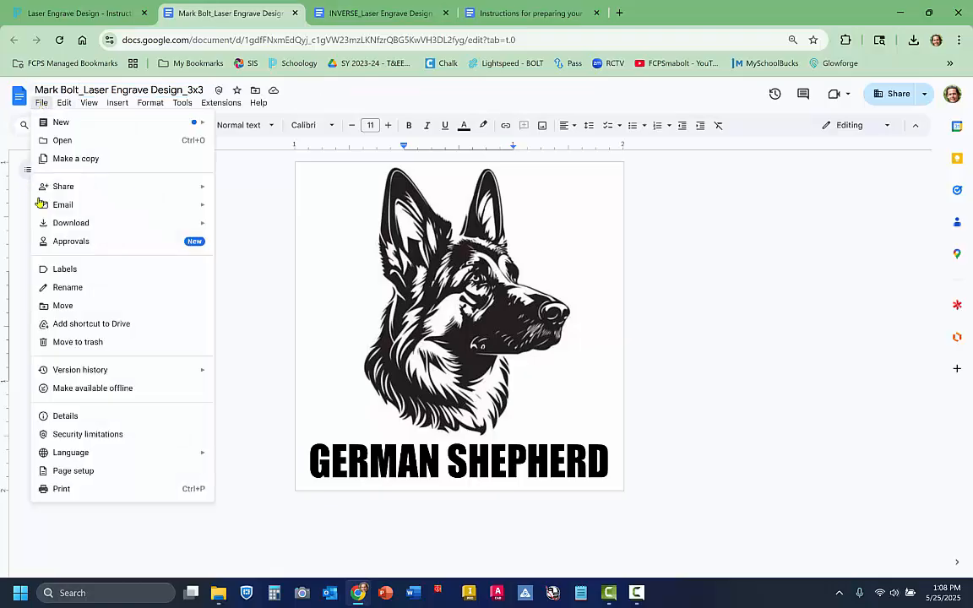
mouse_move(52, 224)
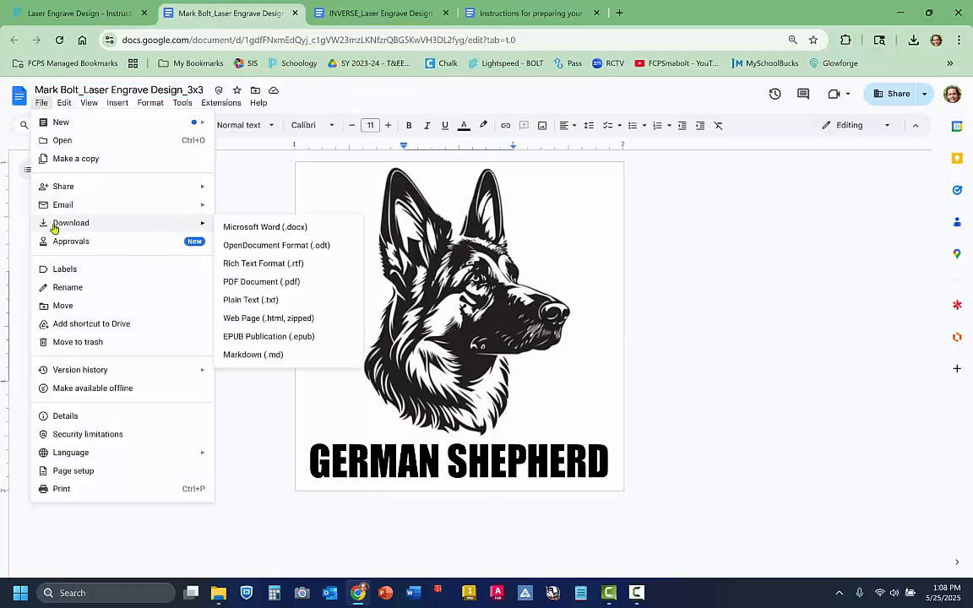
click(253, 281)
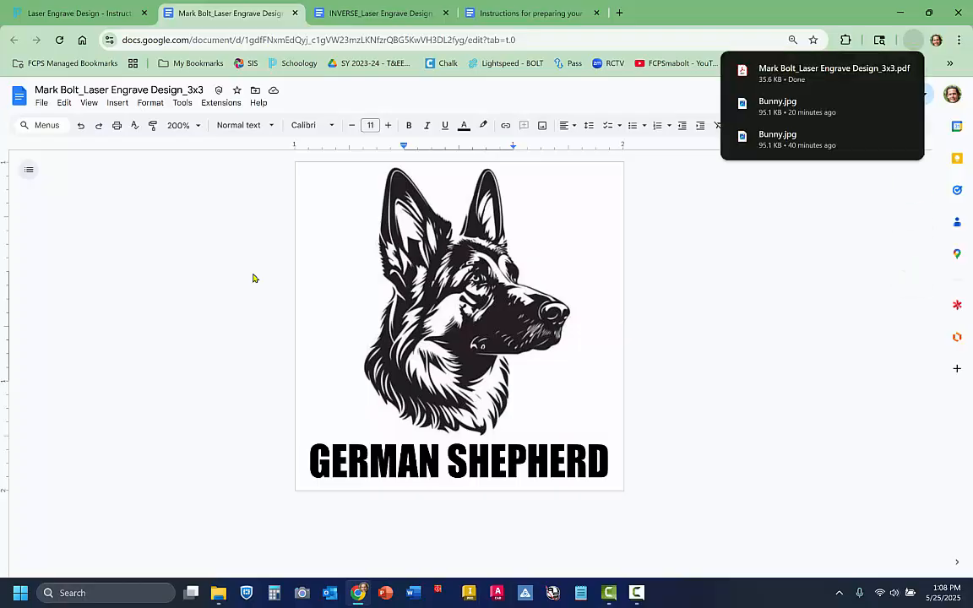
mouse_move(868, 77)
Open the Smallpdf PDF to JPG Converter using the link in item 12 of the image-preparation instructions.
click(511, 15)
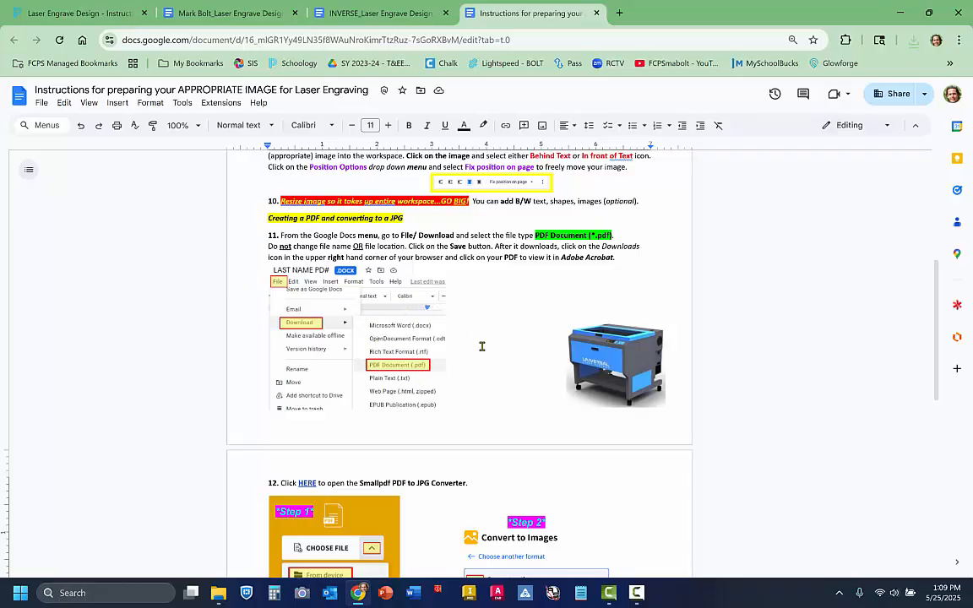
scroll(479, 378, down, 4)
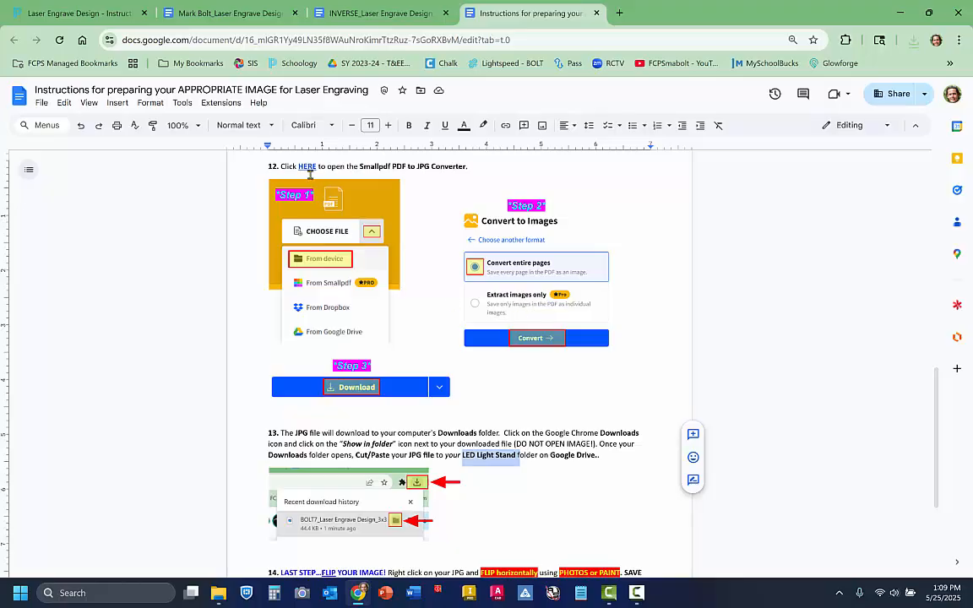
click(306, 166)
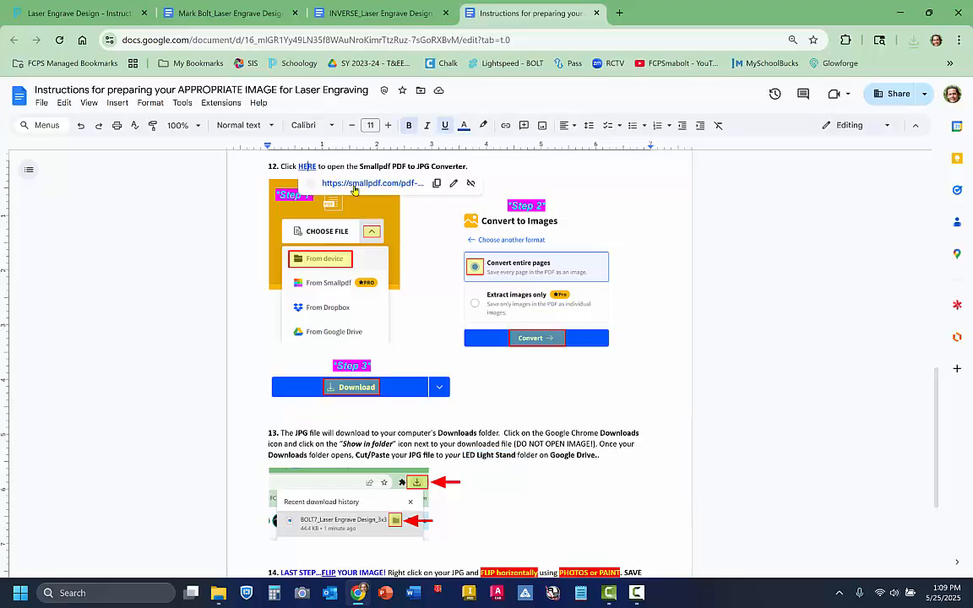
click(364, 186)
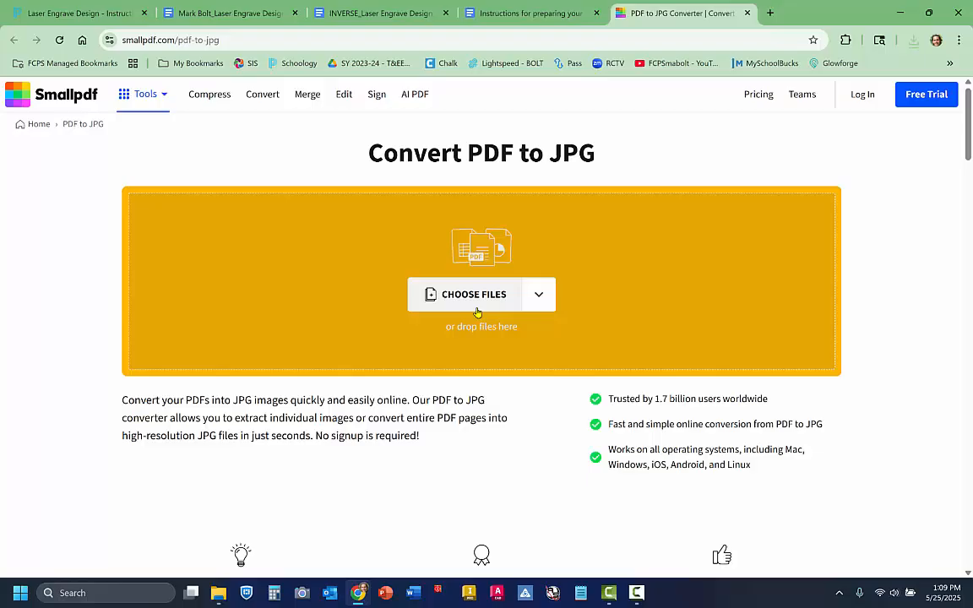
Upload the German shepherd laser engrave design PDF from the device's Downloads folder to the converter.
click(540, 295)
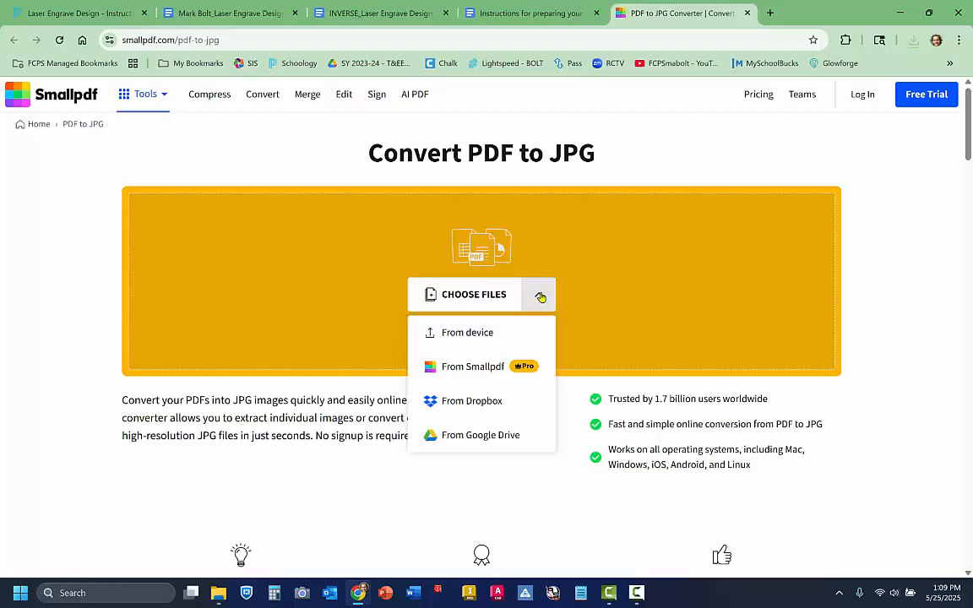
click(453, 334)
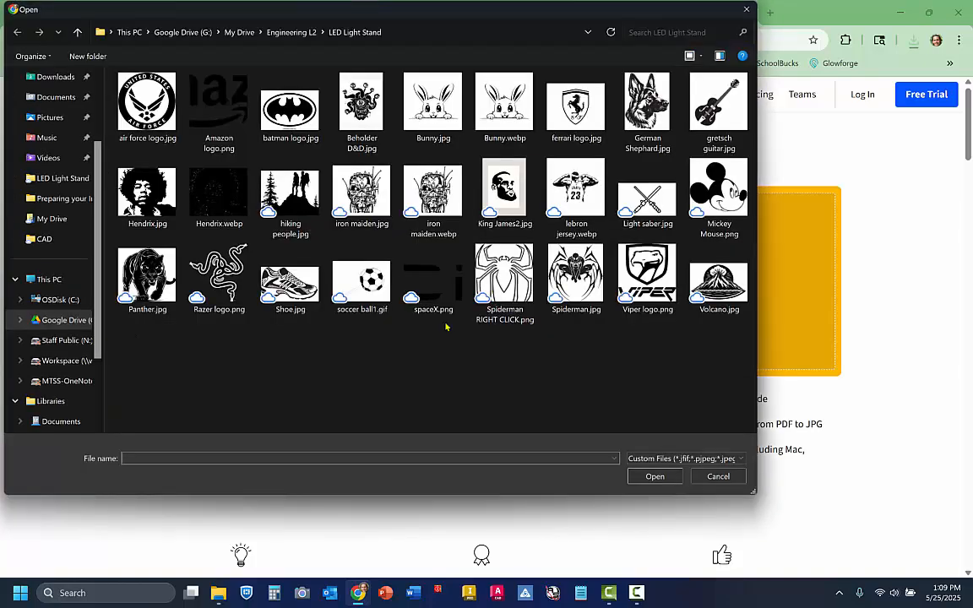
drag(366, 14, 496, 59)
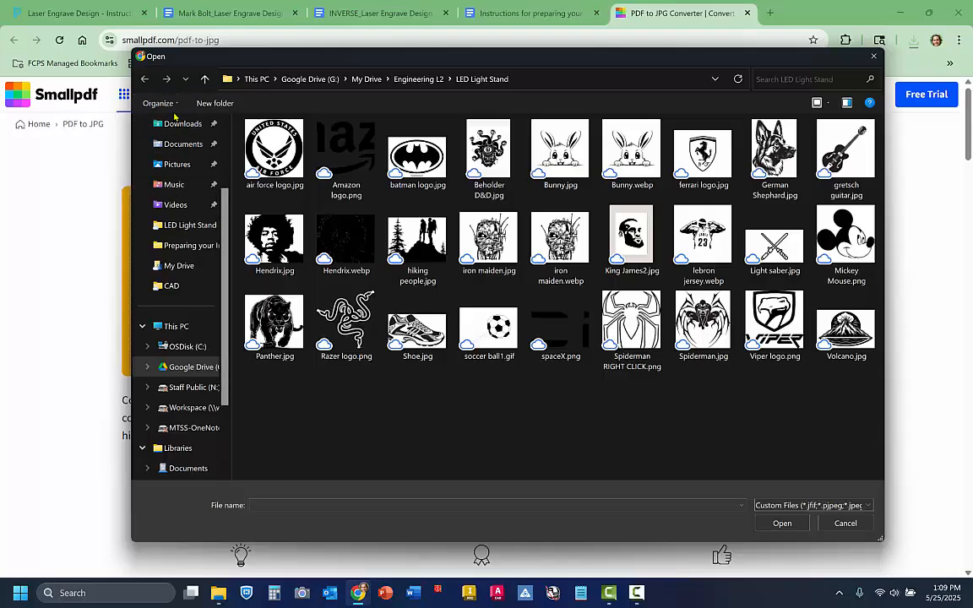
click(182, 125)
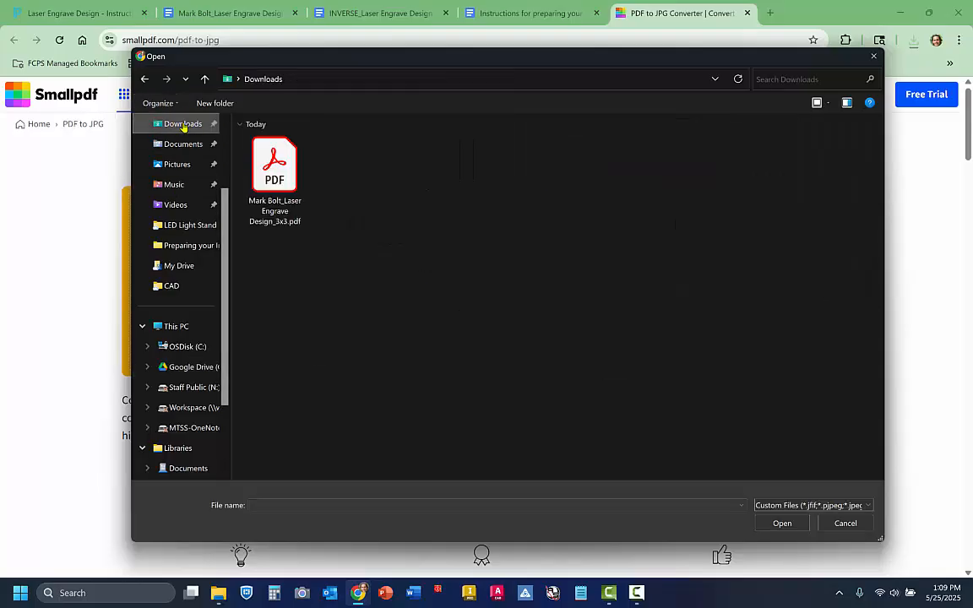
click(298, 193)
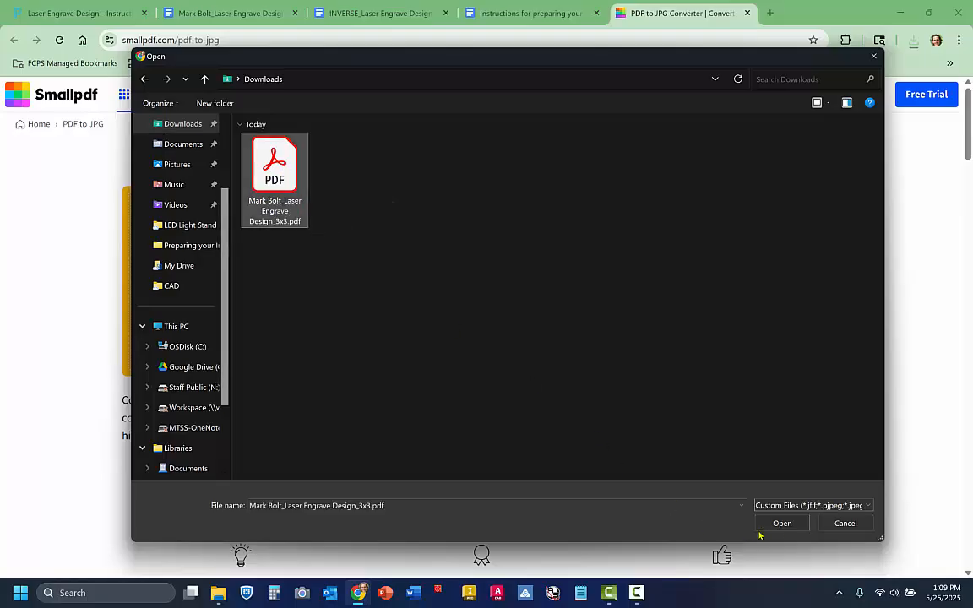
click(782, 524)
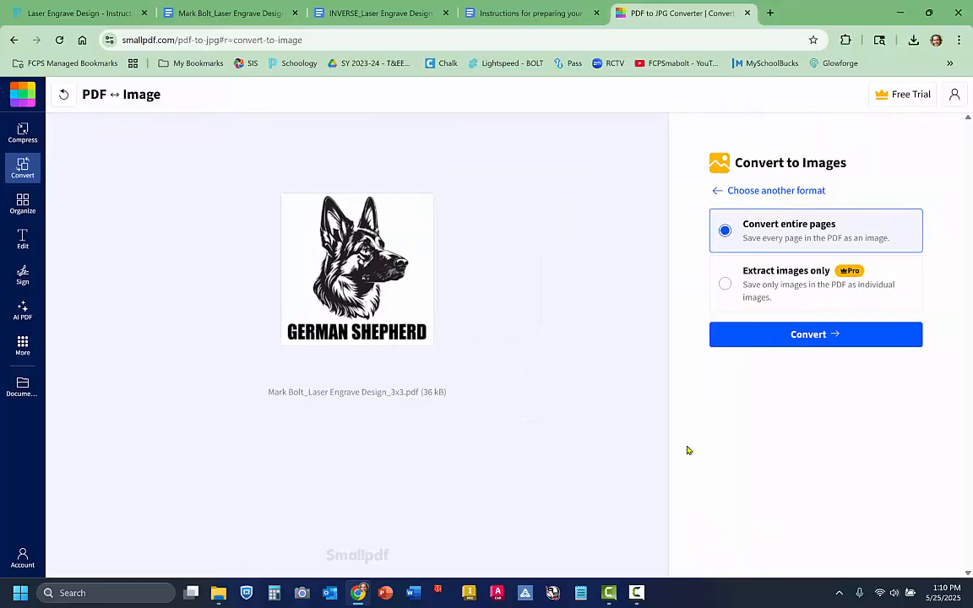
Convert the PDF's entire pages to JPG, download the image and dismiss the browser extension offer.
click(811, 336)
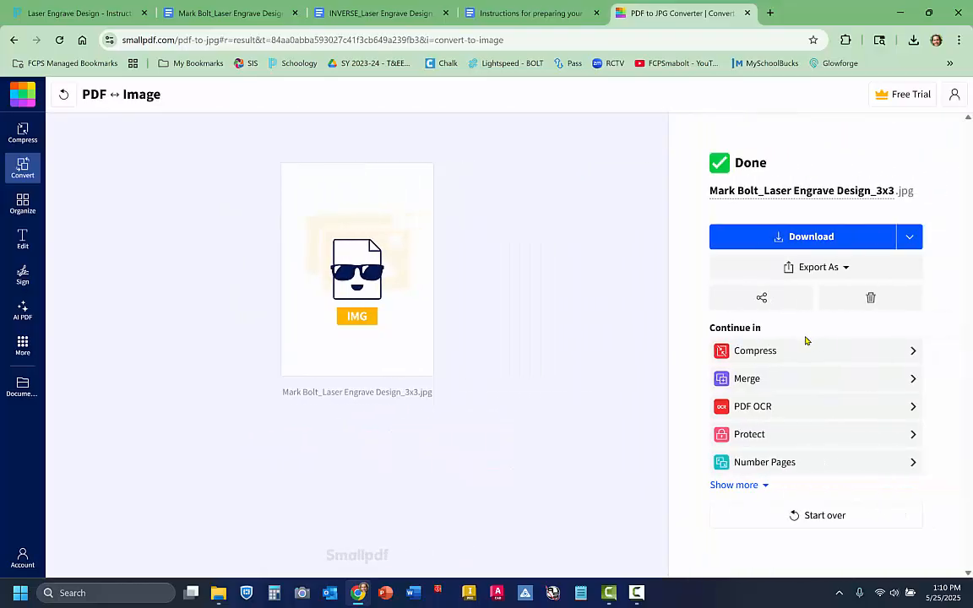
click(835, 235)
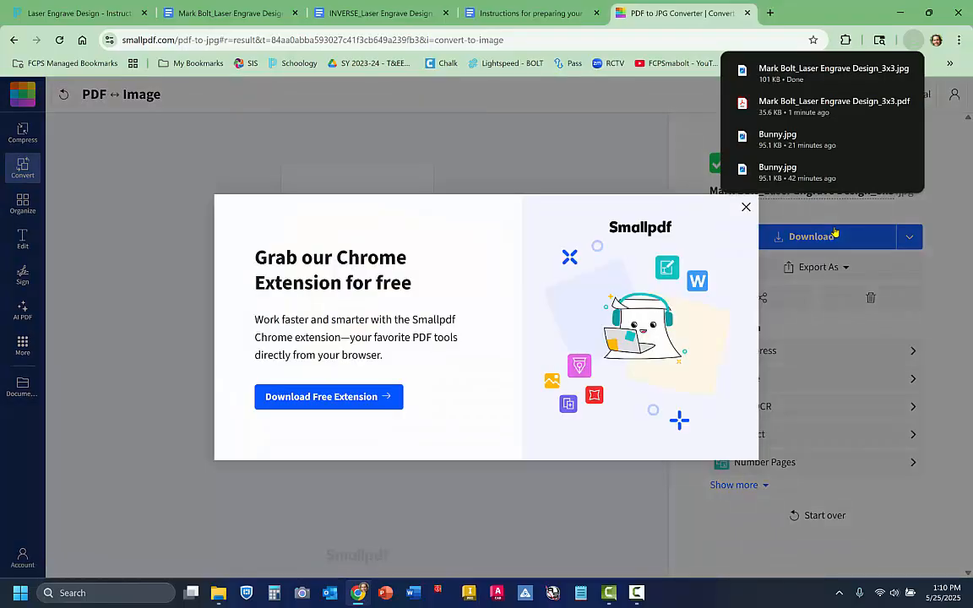
click(674, 191)
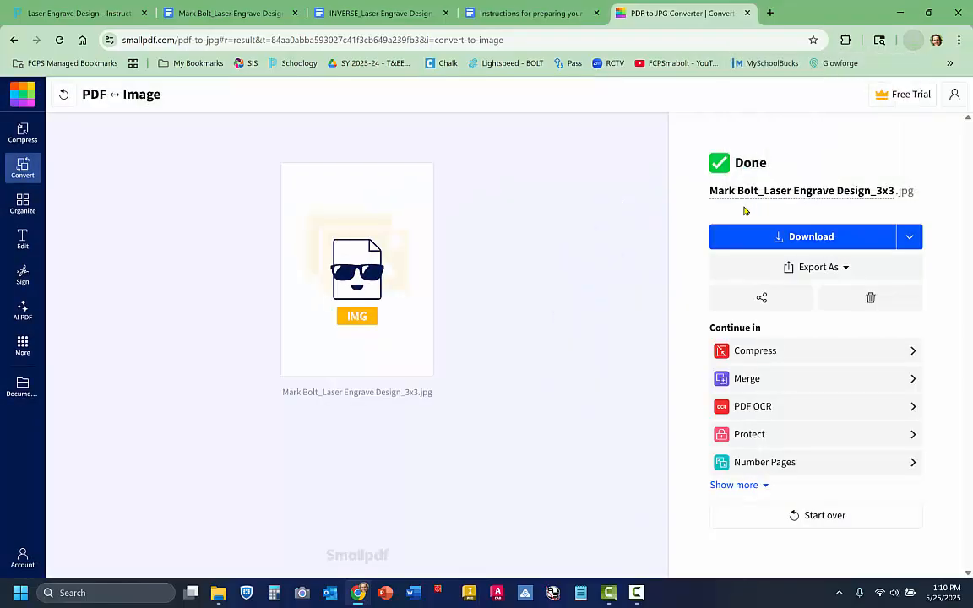
Show the downloaded JPG in its folder and move it to the LED Light Stand folder on Google Drive, then minimize File Explorer.
click(915, 40)
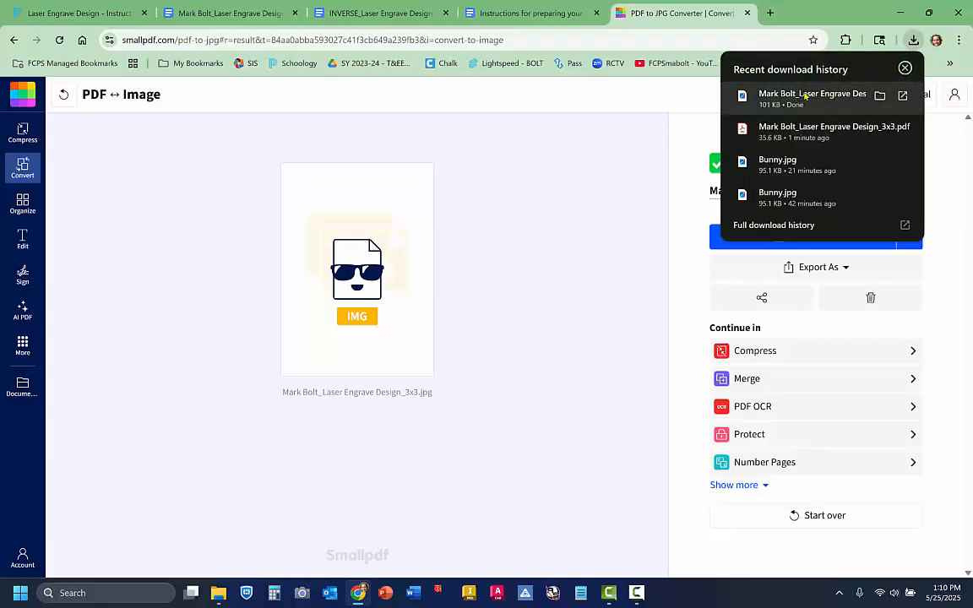
click(882, 96)
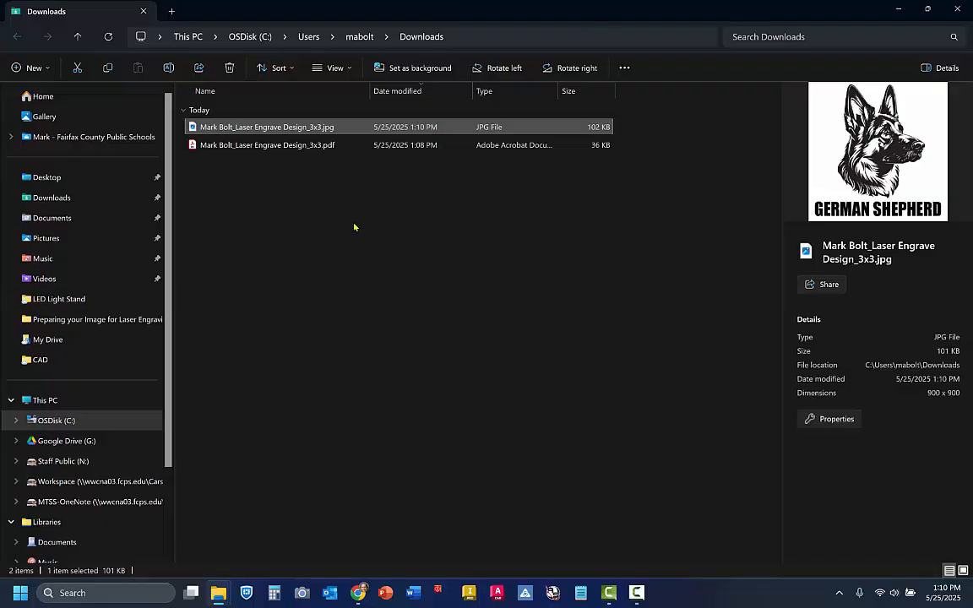
right_click(319, 127)
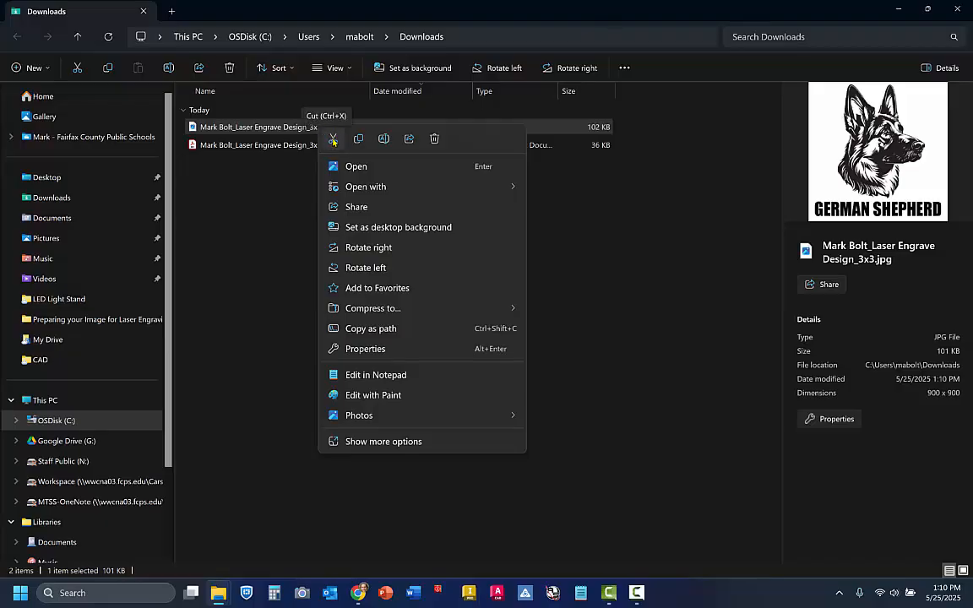
click(333, 140)
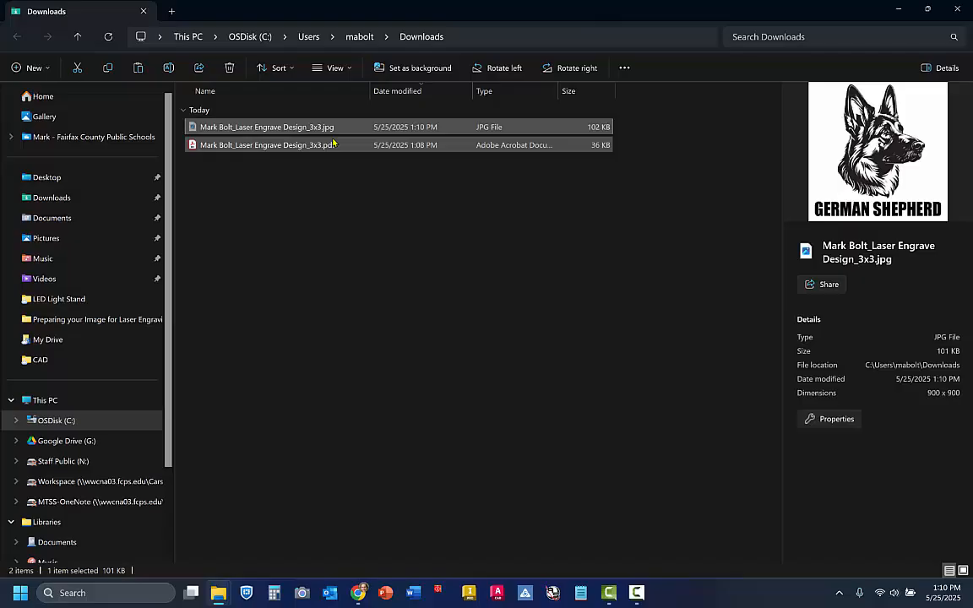
click(74, 299)
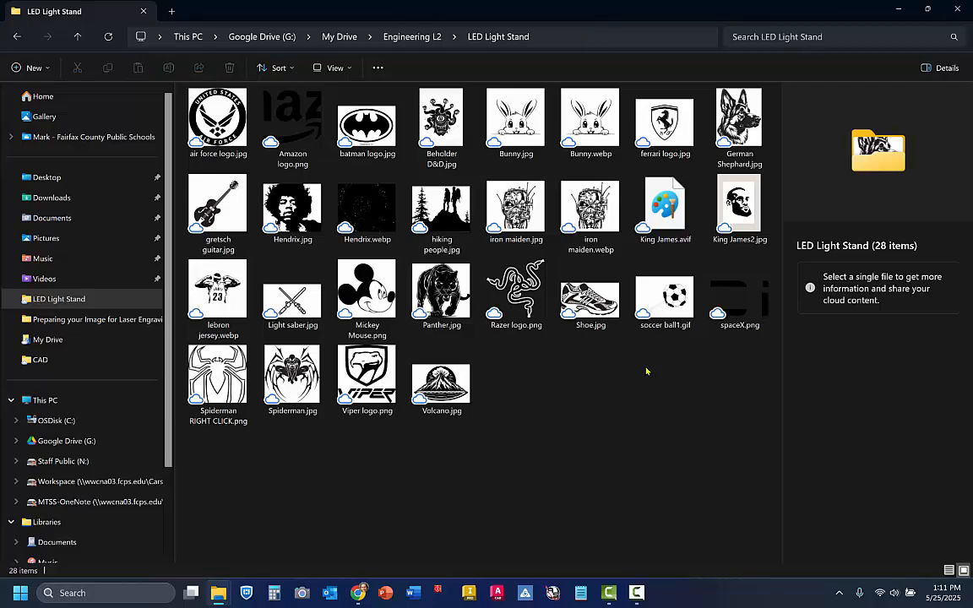
key(ctrl+v)
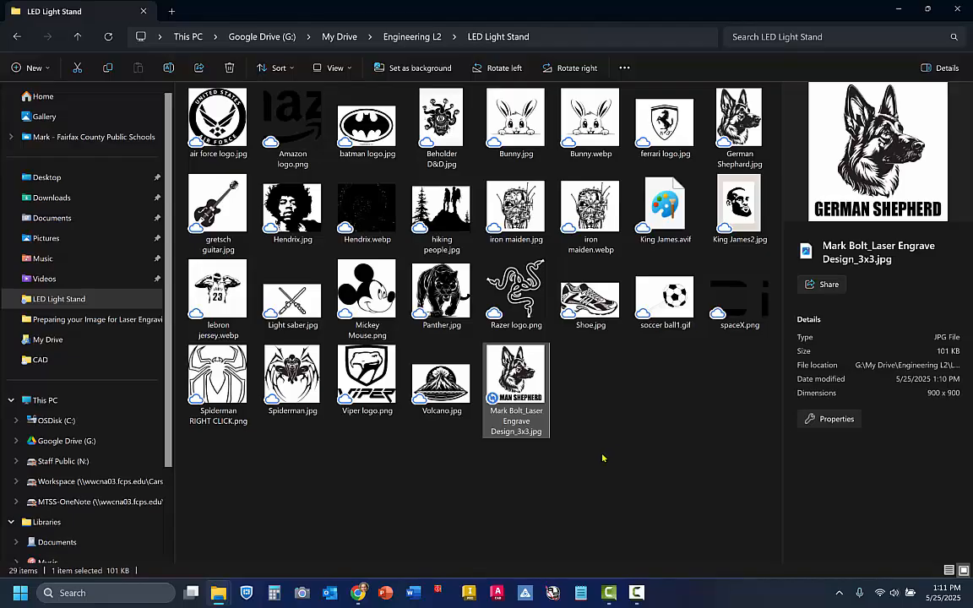
click(546, 500)
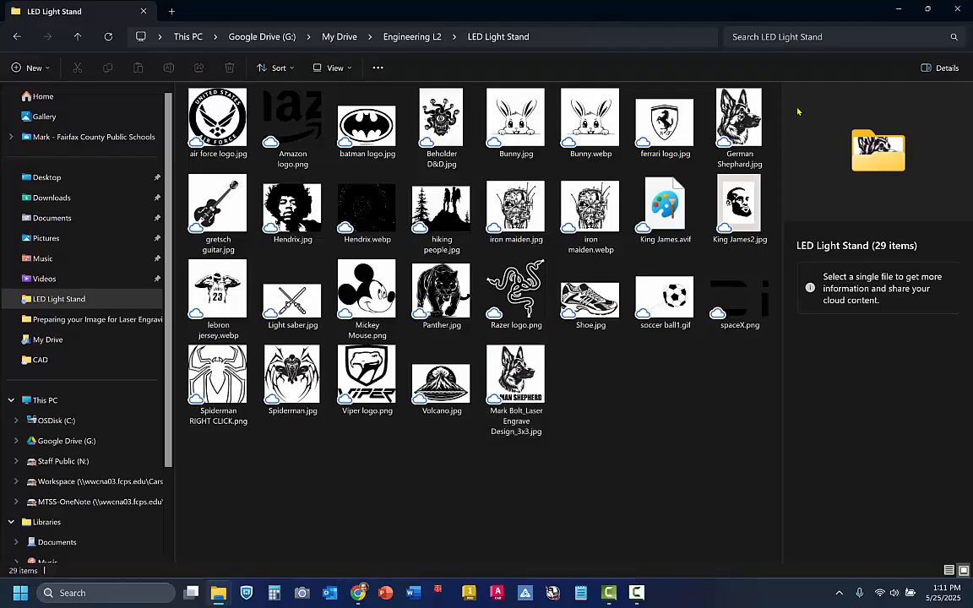
click(901, 8)
Return to the instructions document in Chrome and read item 14 on flipping the JPG and copying it to the class folder.
click(514, 10)
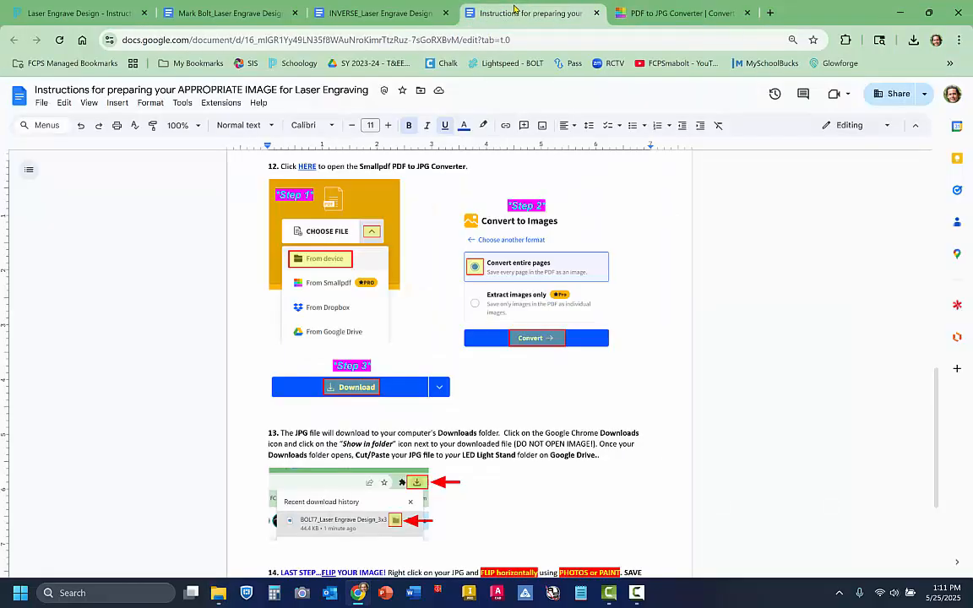
scroll(620, 361, down, 4)
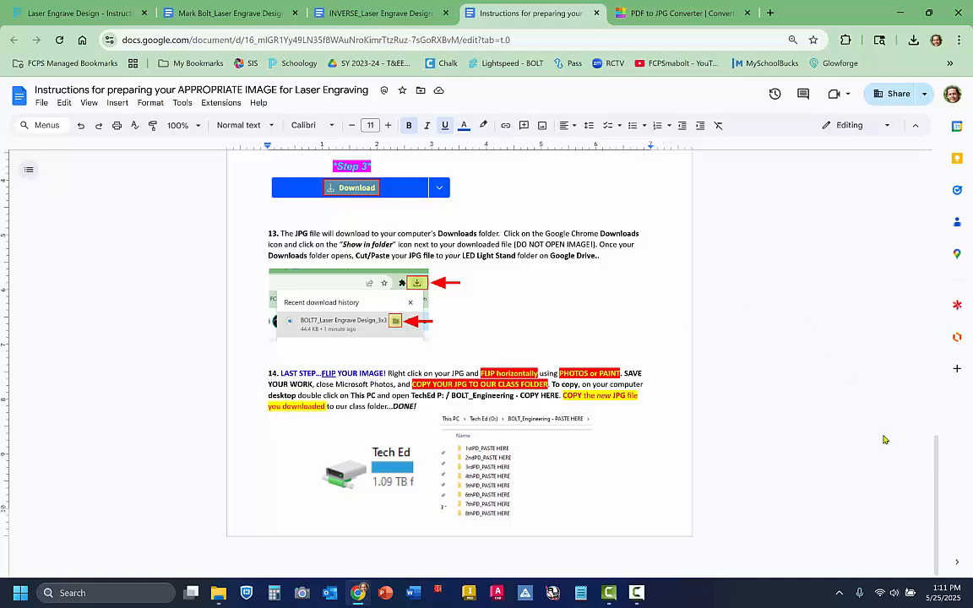
scroll(861, 444, up, 1)
scroll(861, 443, down, 1)
right_click(852, 443)
click(934, 391)
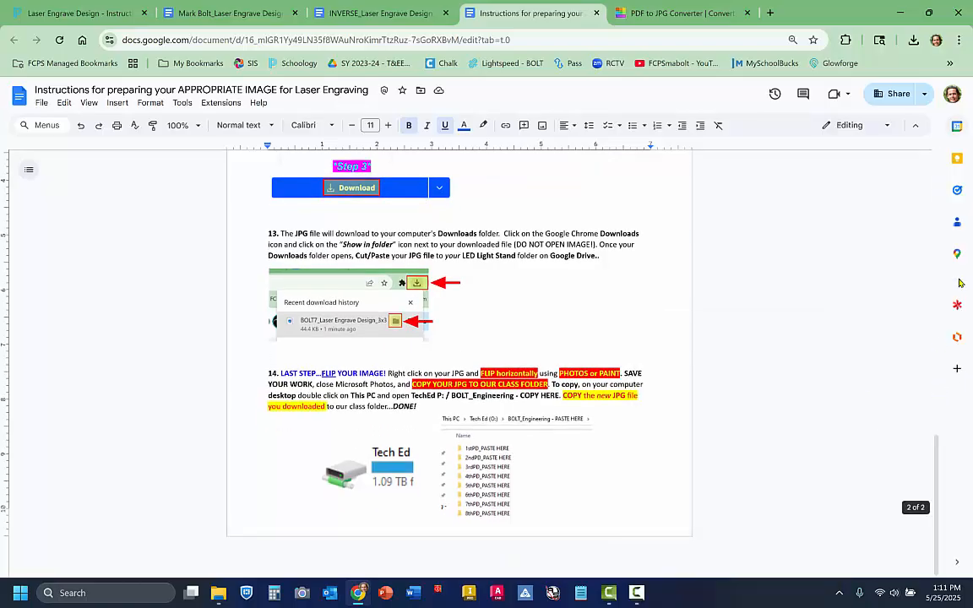